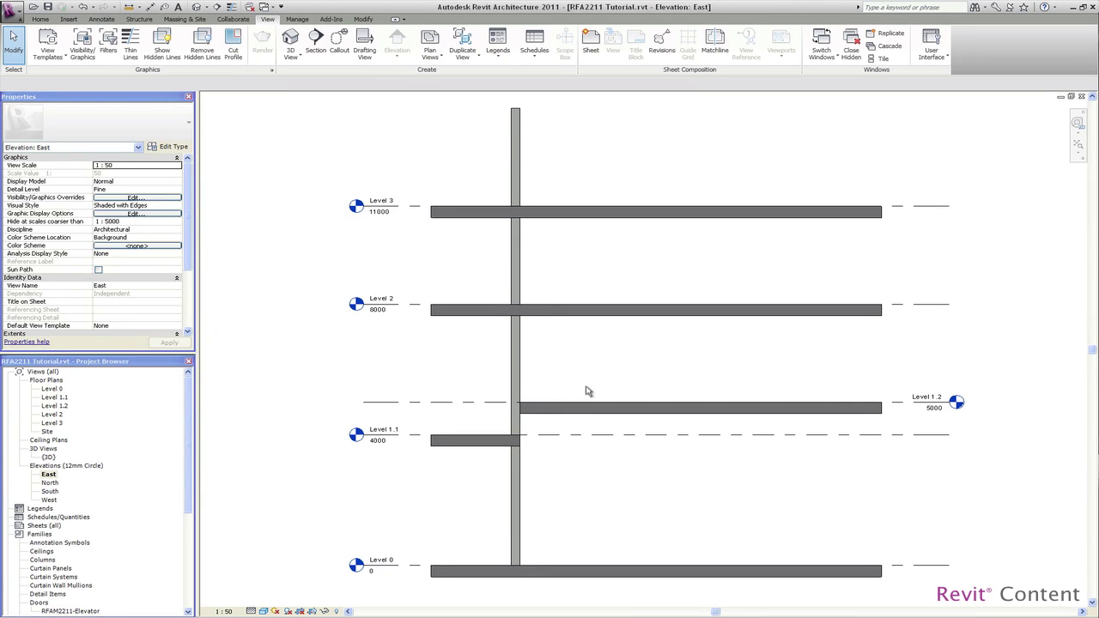
In the East elevation, check the Level of each floor slab: 0, 1.1, 2, 3 and 1.2
{"action": "left_click", "coordinate": [471, 582]}
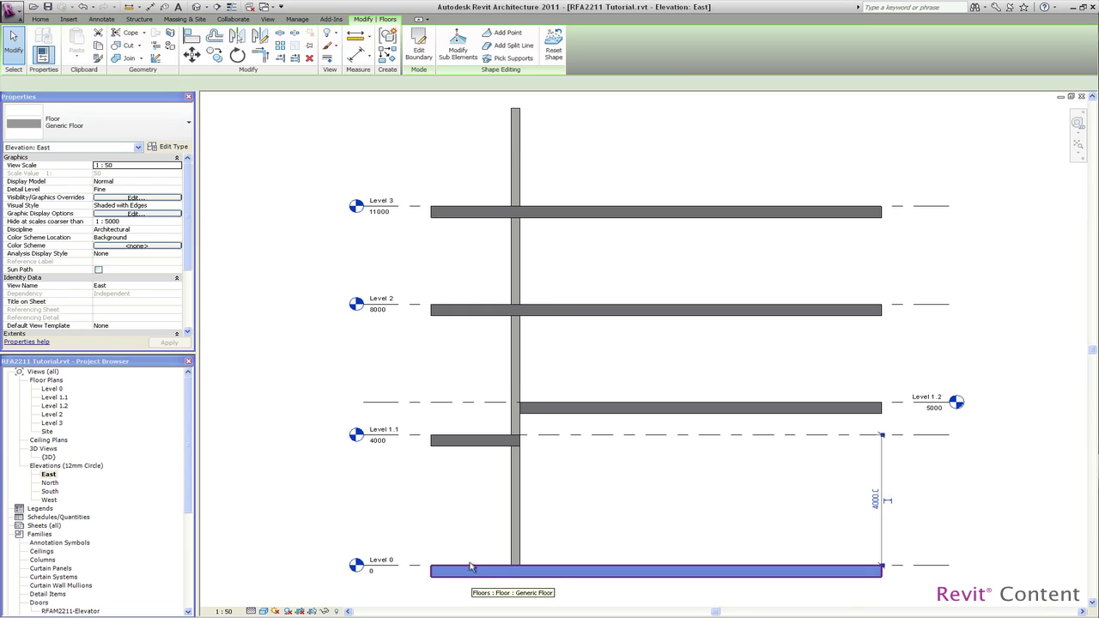
{"action": "left_click", "coordinate": [471, 442]}
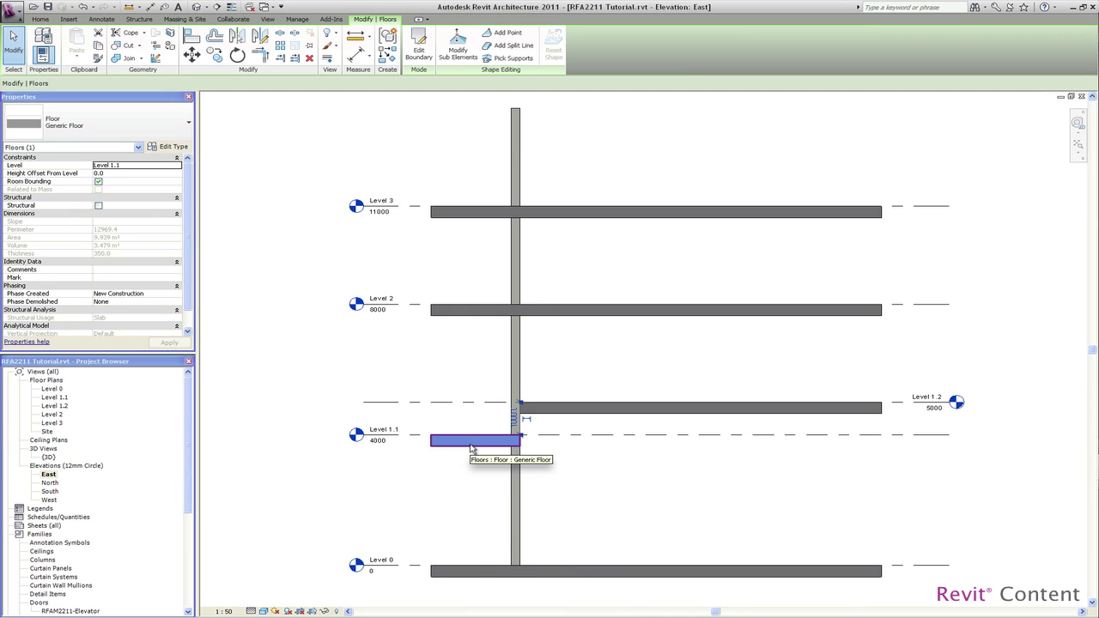
{"action": "left_click", "coordinate": [467, 314]}
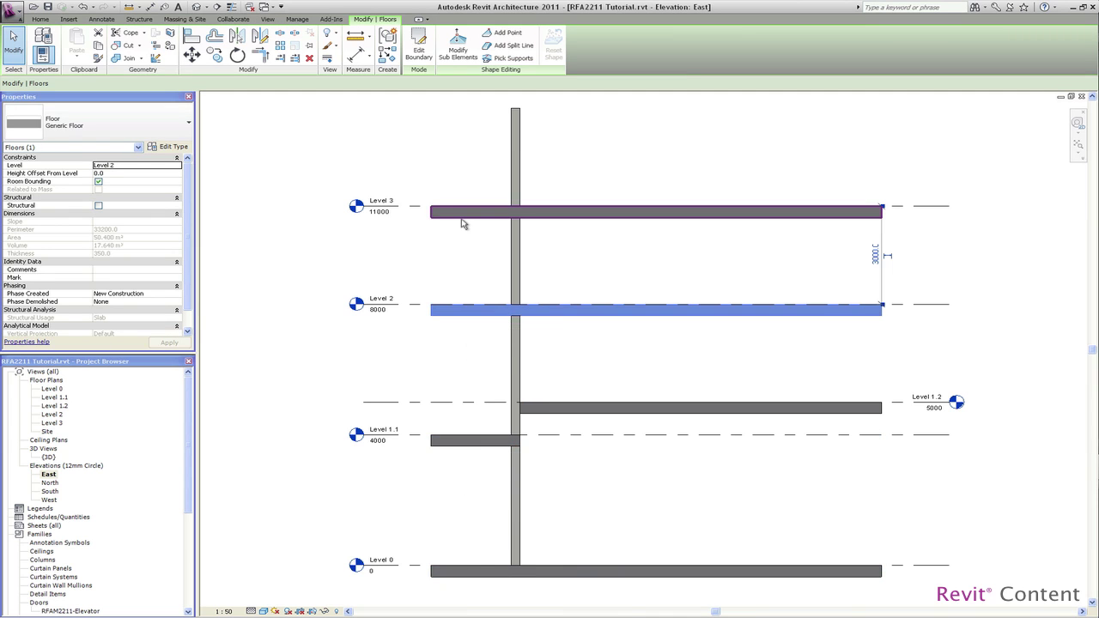
{"action": "left_click", "coordinate": [463, 223]}
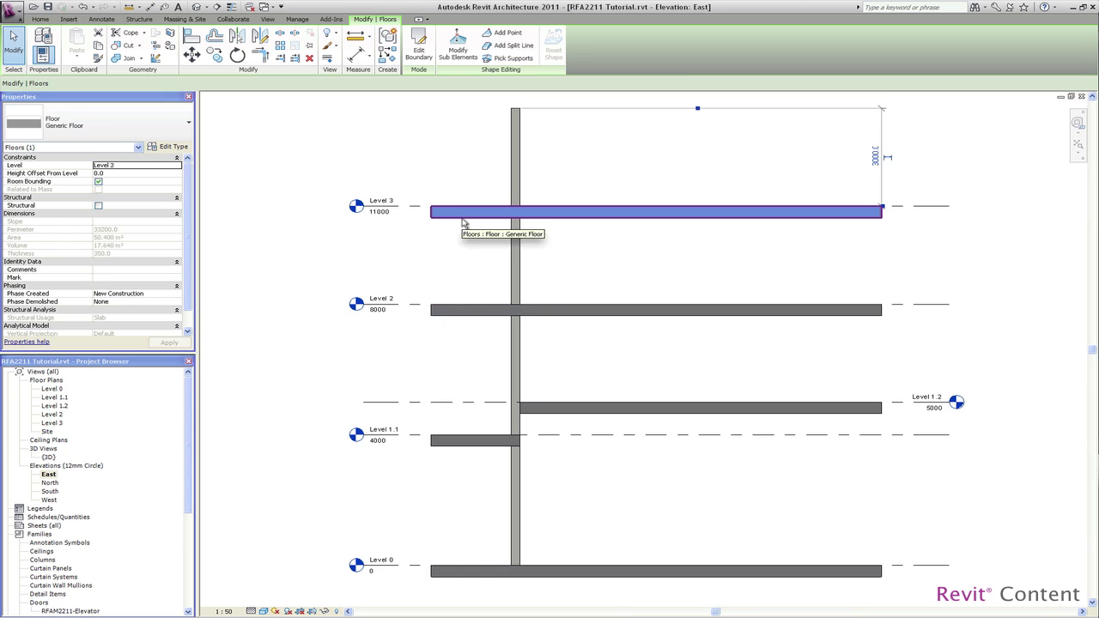
{"action": "left_click", "coordinate": [587, 416]}
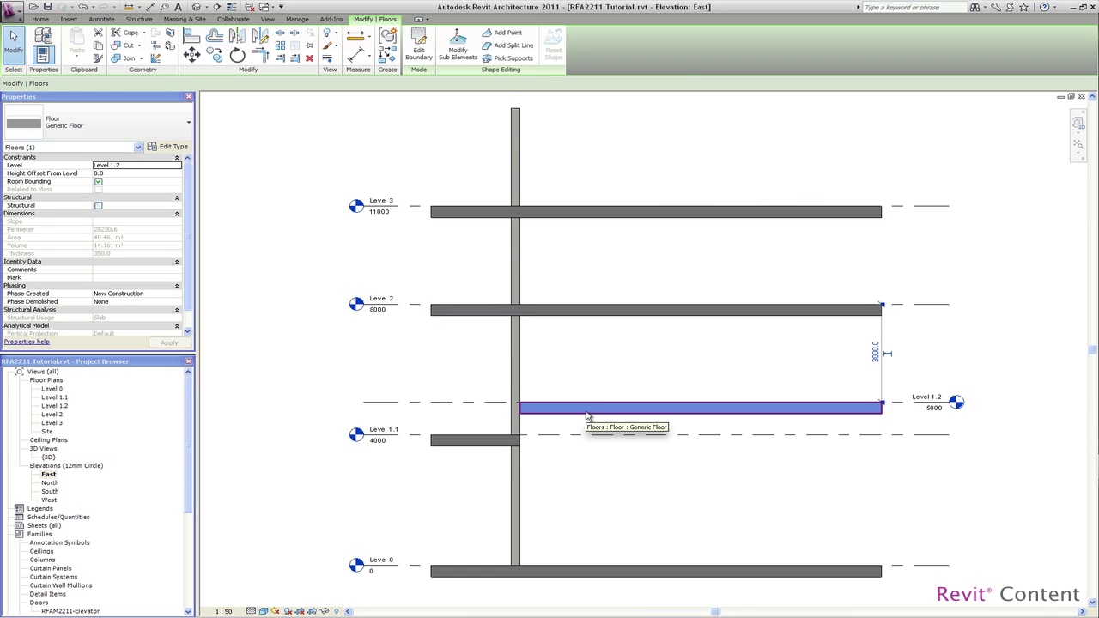
{"action": "key", "text": "Escape"}
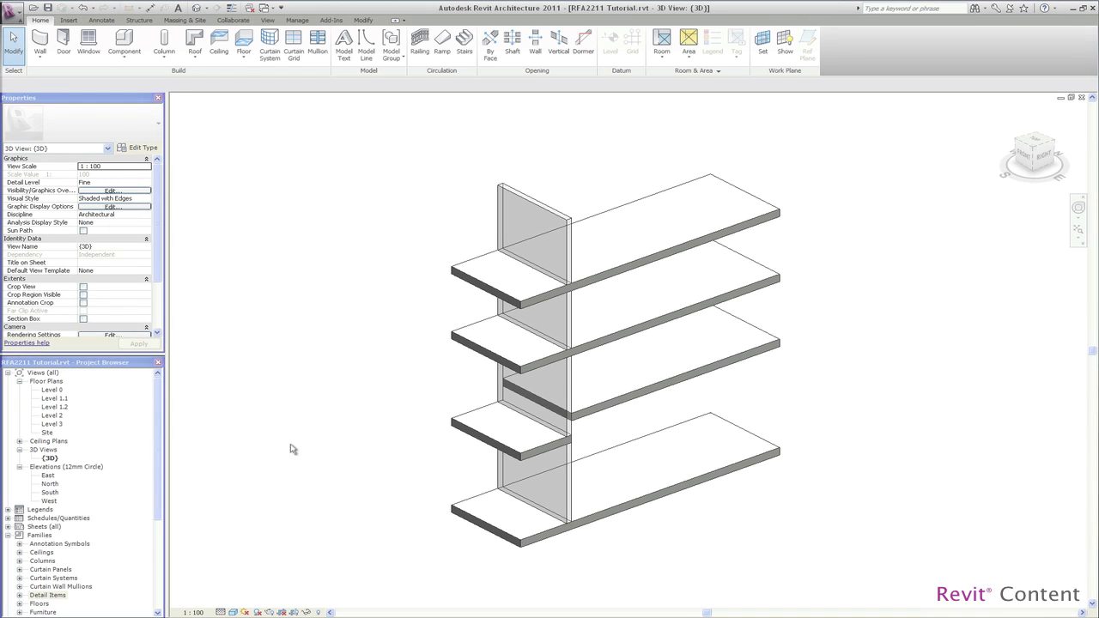
Open the Level 0 floor plan and start the Door tool
{"action": "double_click", "coordinate": [52, 389]}
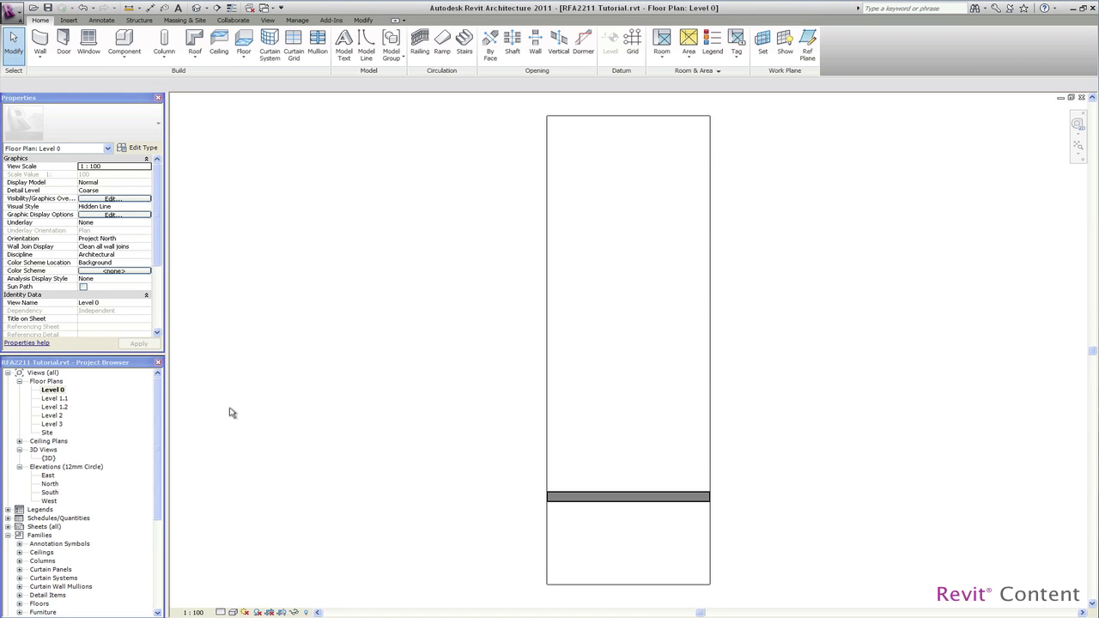
{"action": "left_click", "coordinate": [65, 43]}
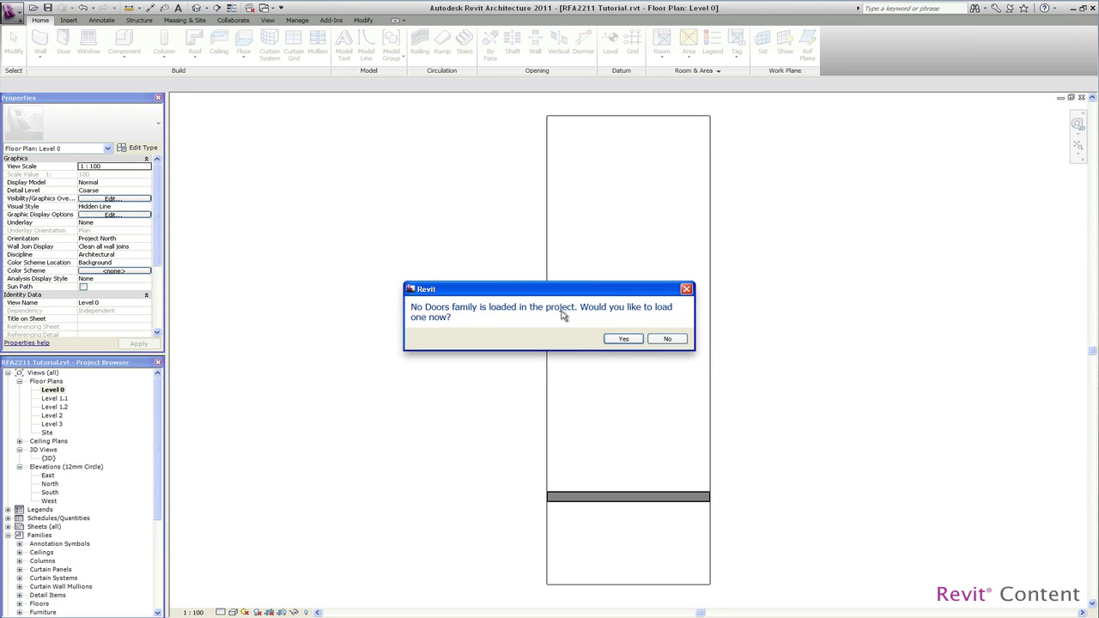
Load RFAM2211-Elevator.rfa from the RFA2211 Elevator folder, choosing the 480 kg Front Opening 800 type
{"action": "left_click", "coordinate": [624, 339]}
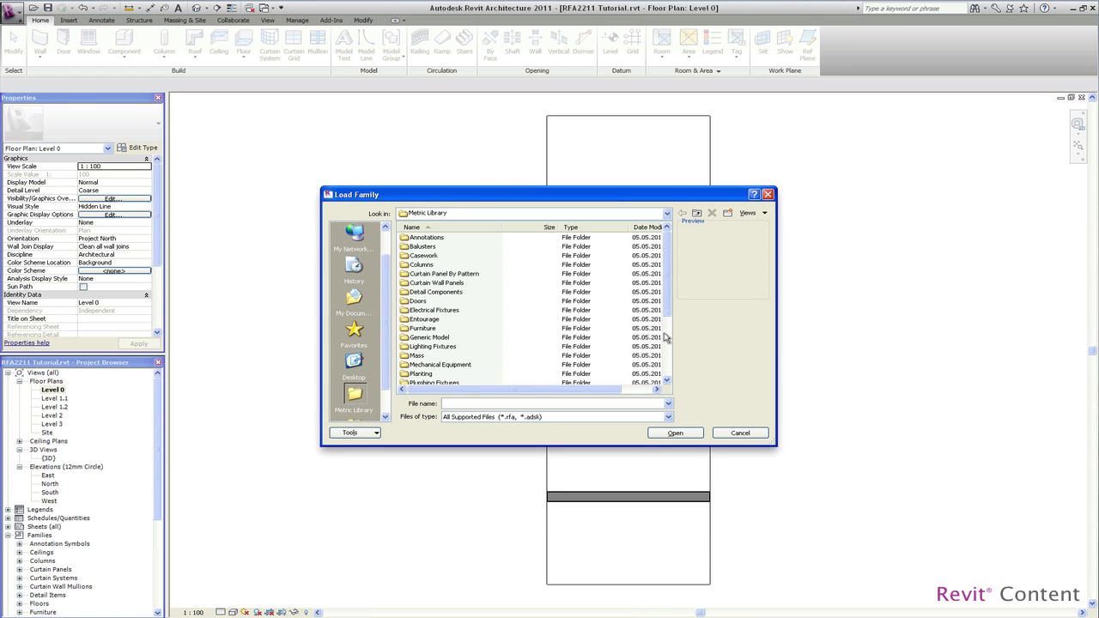
{"action": "left_click", "coordinate": [666, 339]}
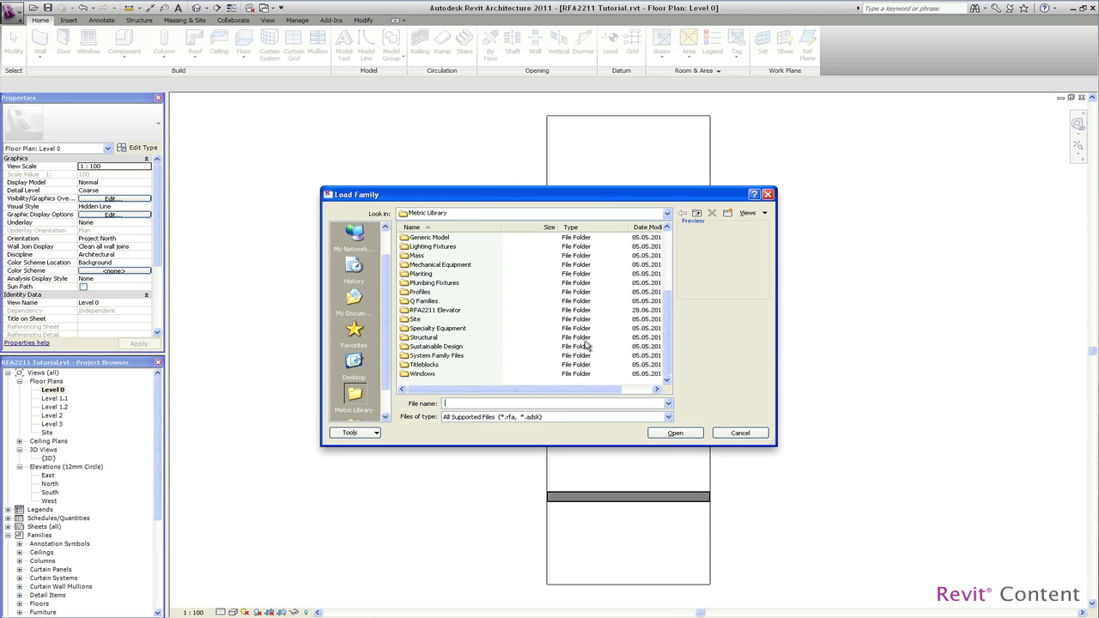
{"action": "double_click", "coordinate": [437, 311]}
{"action": "left_click", "coordinate": [460, 239]}
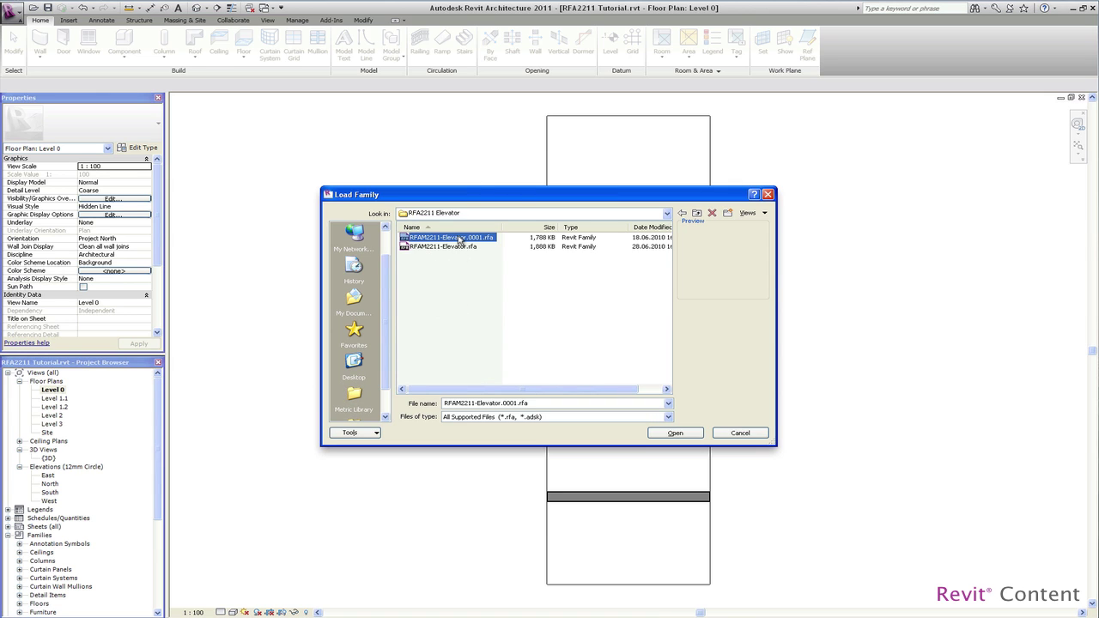
{"action": "left_click", "coordinate": [456, 247]}
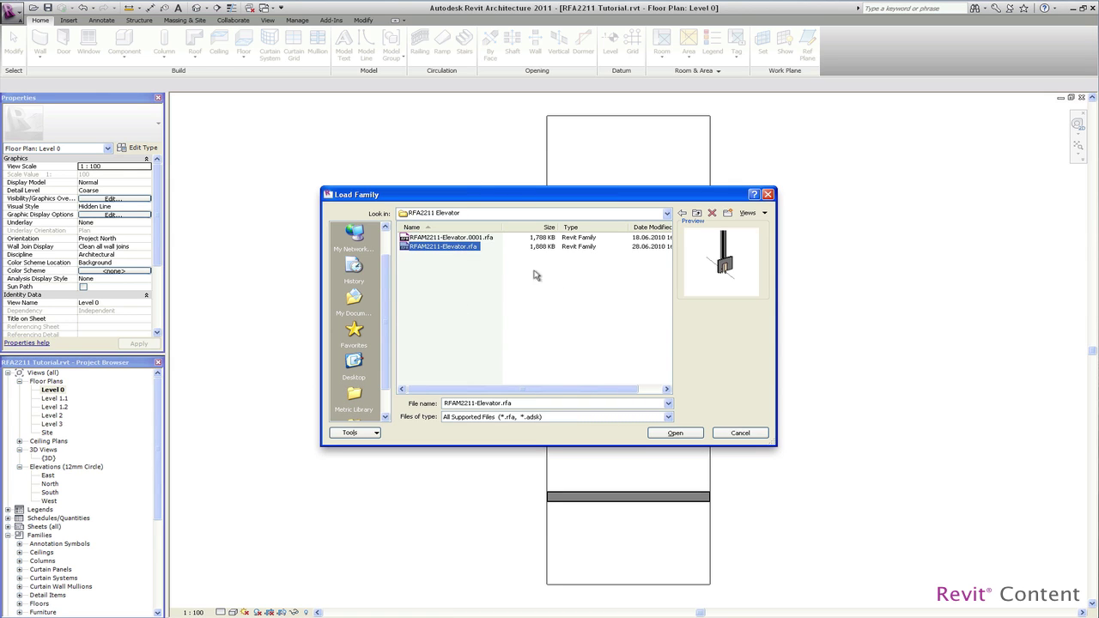
{"action": "left_click", "coordinate": [676, 434]}
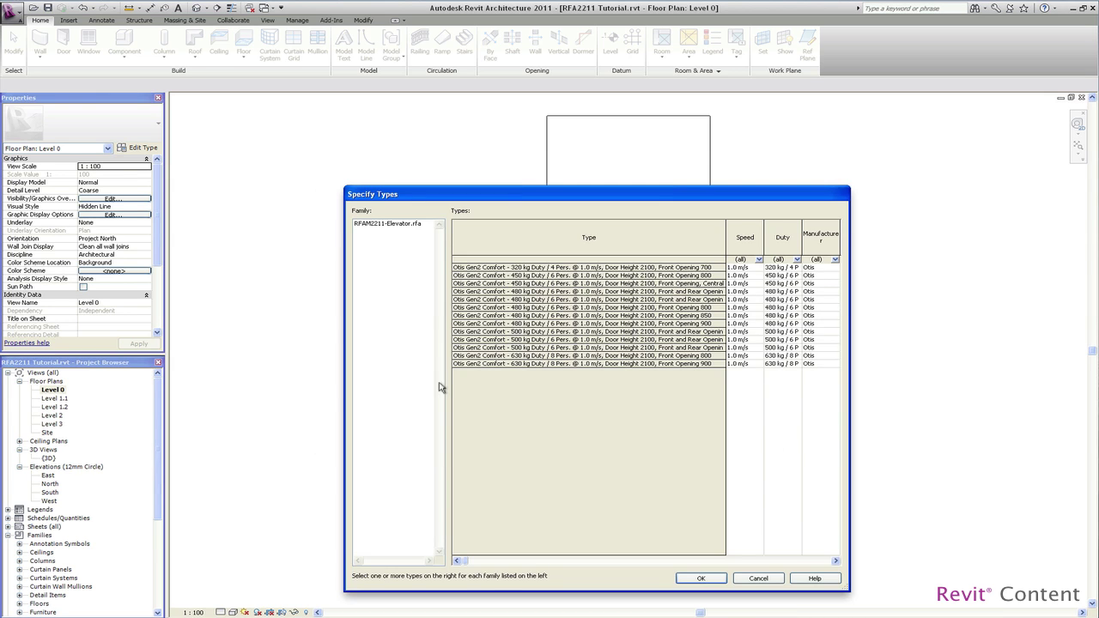
{"action": "left_click", "coordinate": [678, 307]}
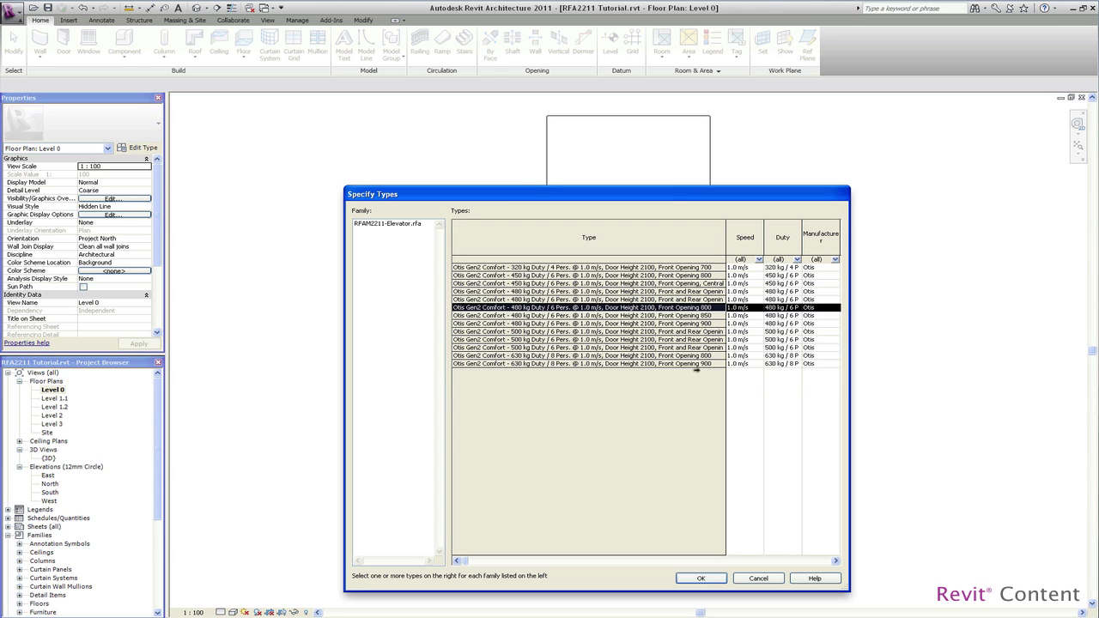
{"action": "left_click", "coordinate": [702, 579]}
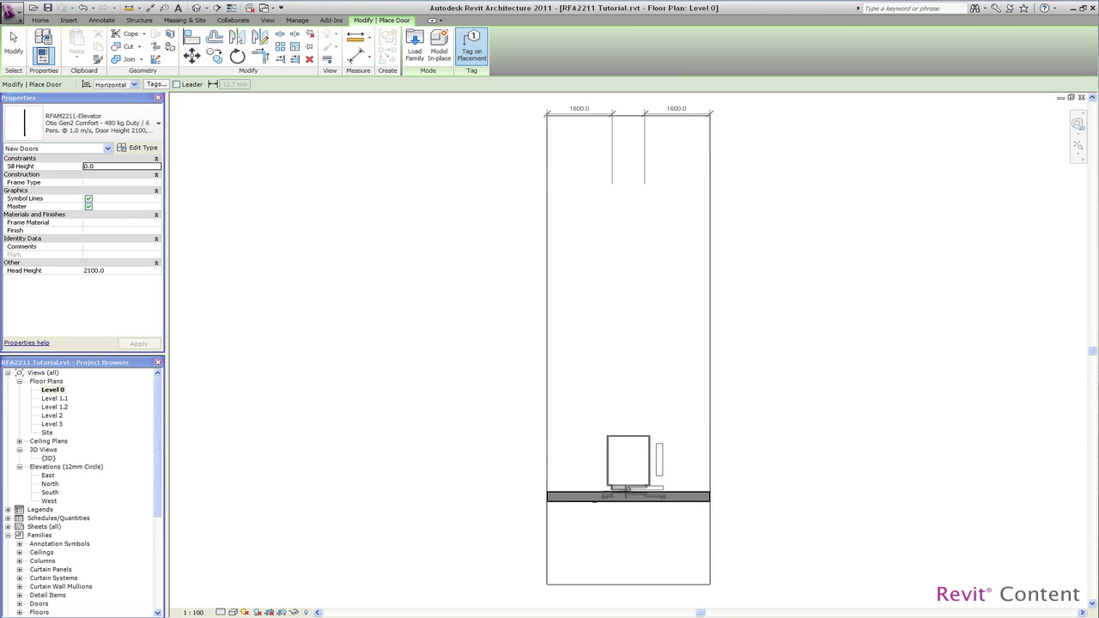
Place the Otis 480 kg elevator door into the Level 0 shaft wall
{"action": "left_click", "coordinate": [626, 491]}
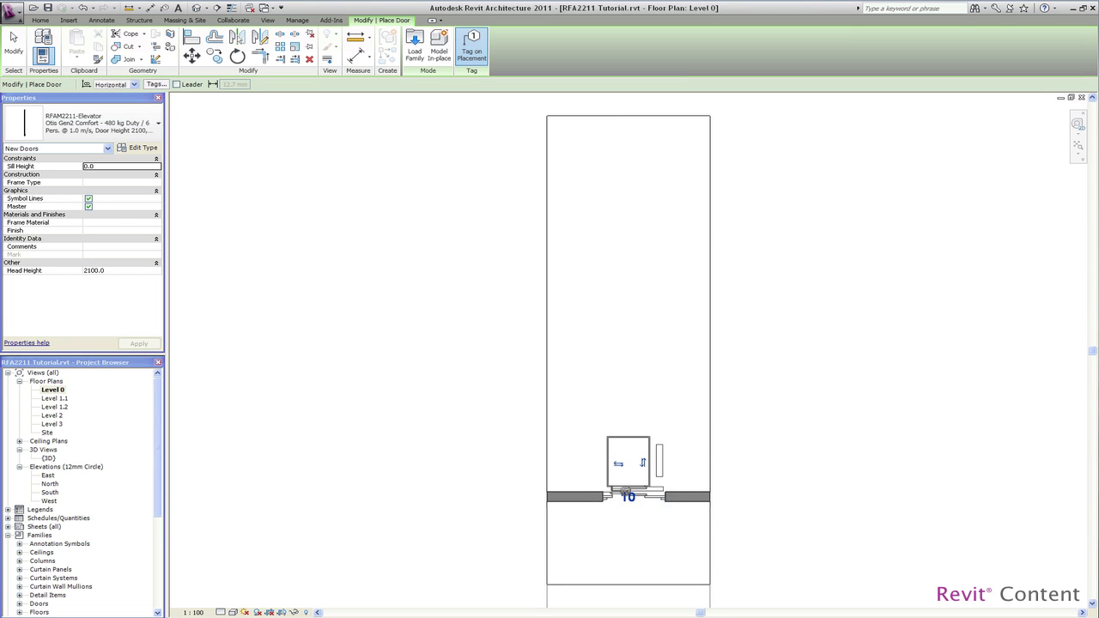
{"action": "key", "text": "Escape"}
{"action": "key", "text": "Escape"}
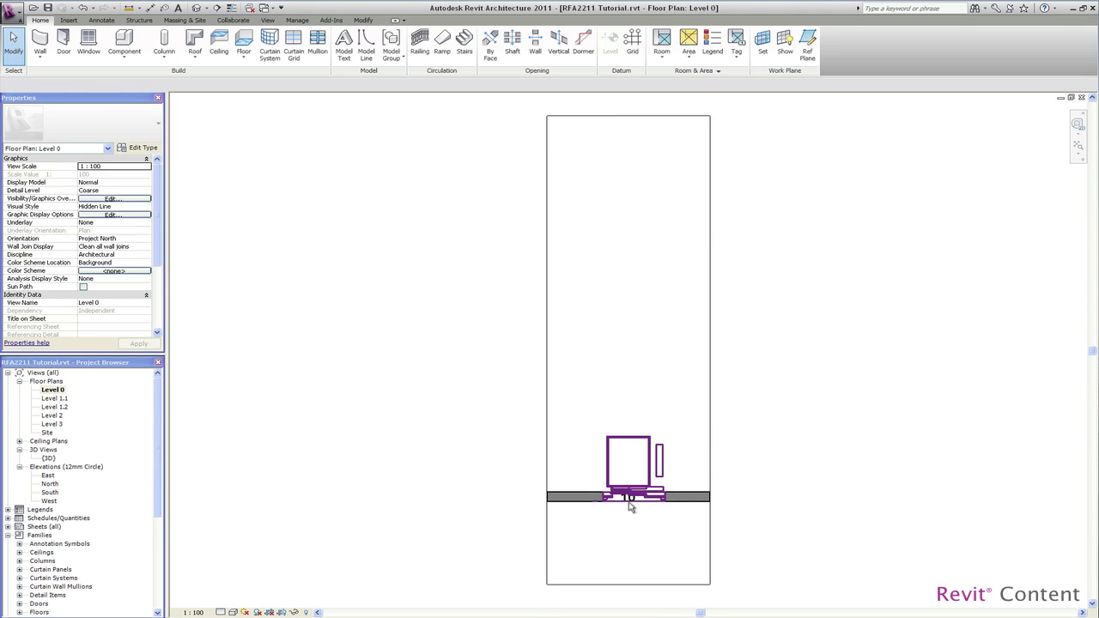
{"action": "left_click", "coordinate": [630, 503]}
{"action": "key", "text": "Escape"}
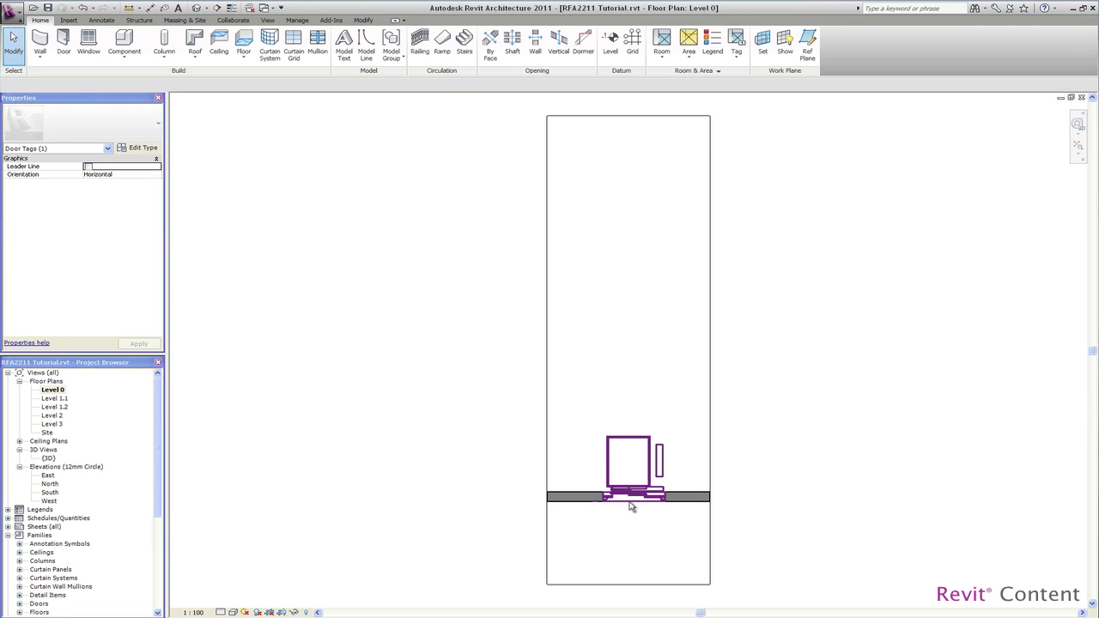
In 3D, turn off Master for the elevator, then return to the Level 0 plan
{"action": "double_click", "coordinate": [49, 458]}
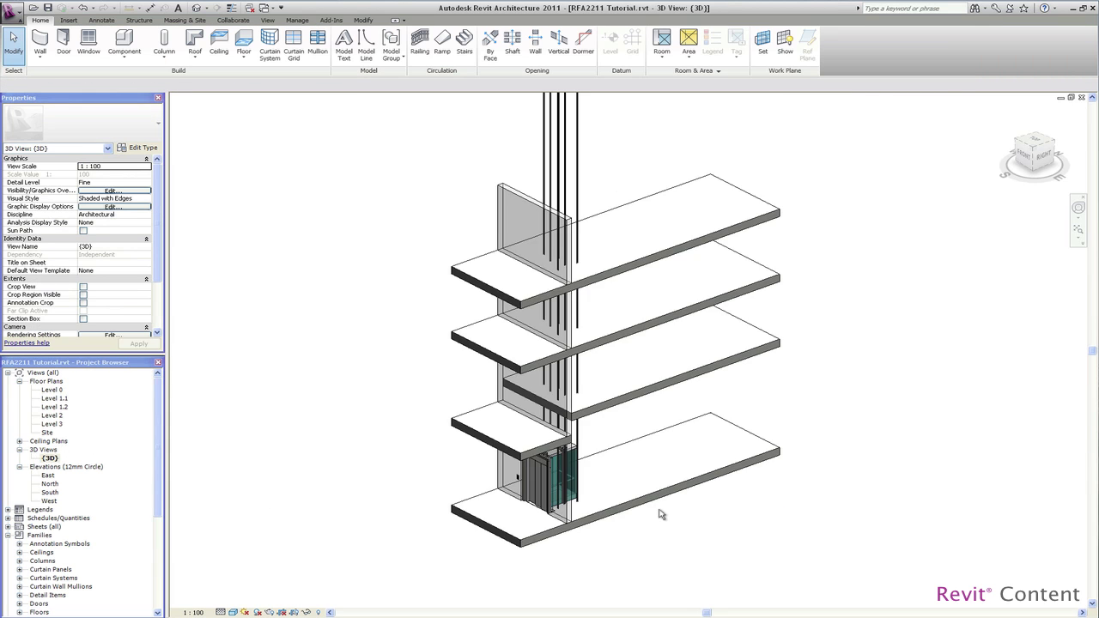
{"action": "mouse_move", "coordinate": [740, 530]}
{"action": "middle_mouse_down", "text": "shift"}
{"action": "mouse_move", "coordinate": [513, 533]}
{"action": "mouse_move", "coordinate": [760, 532]}
{"action": "middle_mouse_up", "text": "shift"}
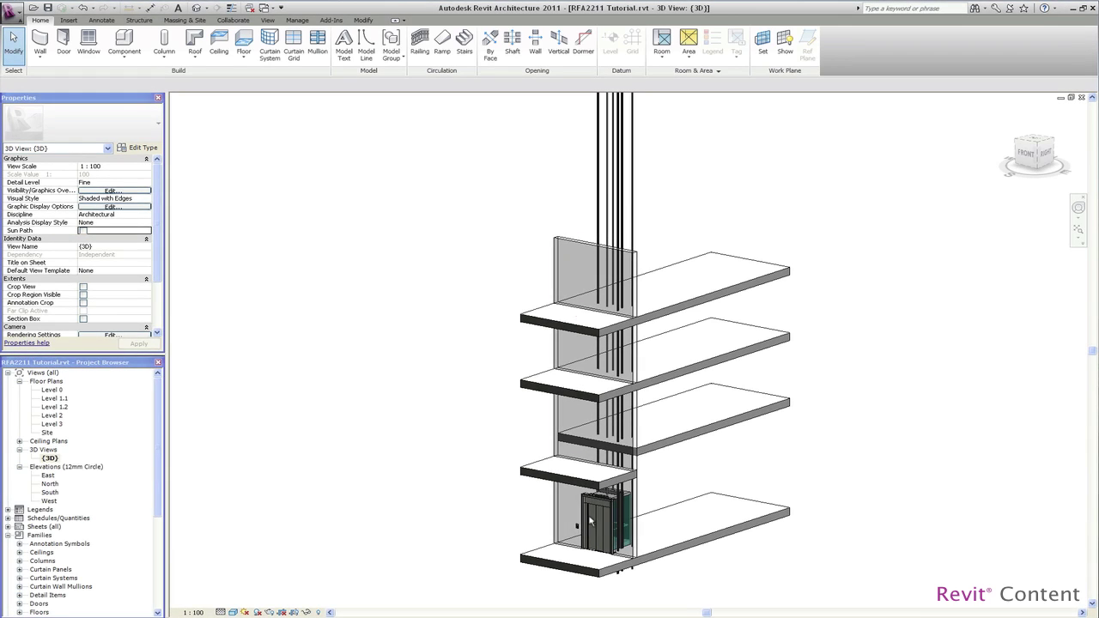
{"action": "left_click", "coordinate": [597, 521]}
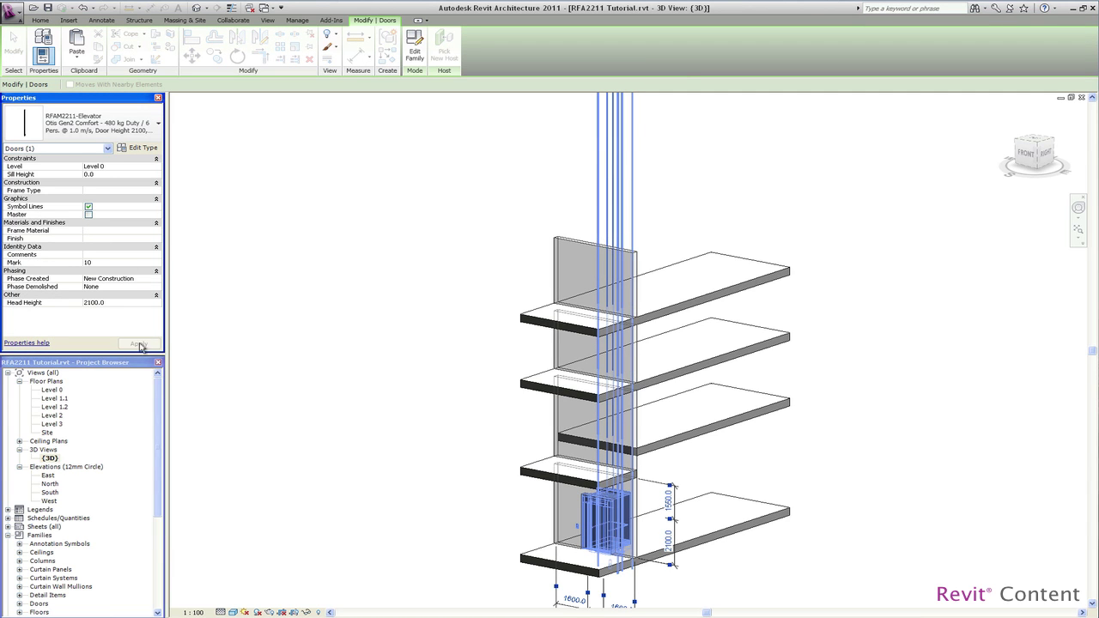
{"action": "left_click", "coordinate": [139, 345]}
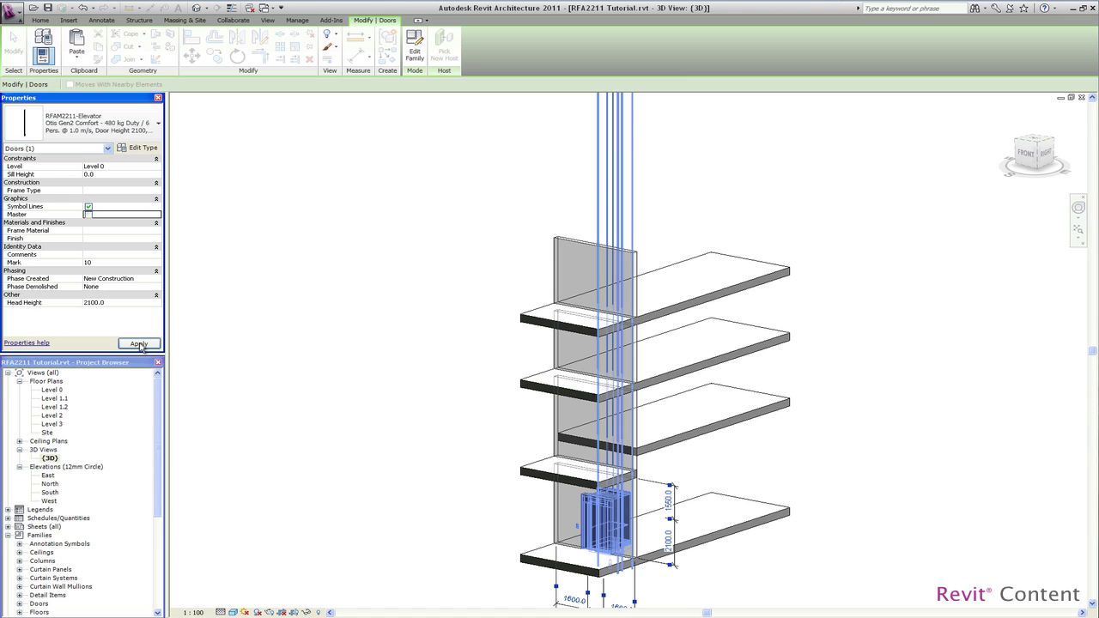
{"action": "left_click", "coordinate": [266, 360]}
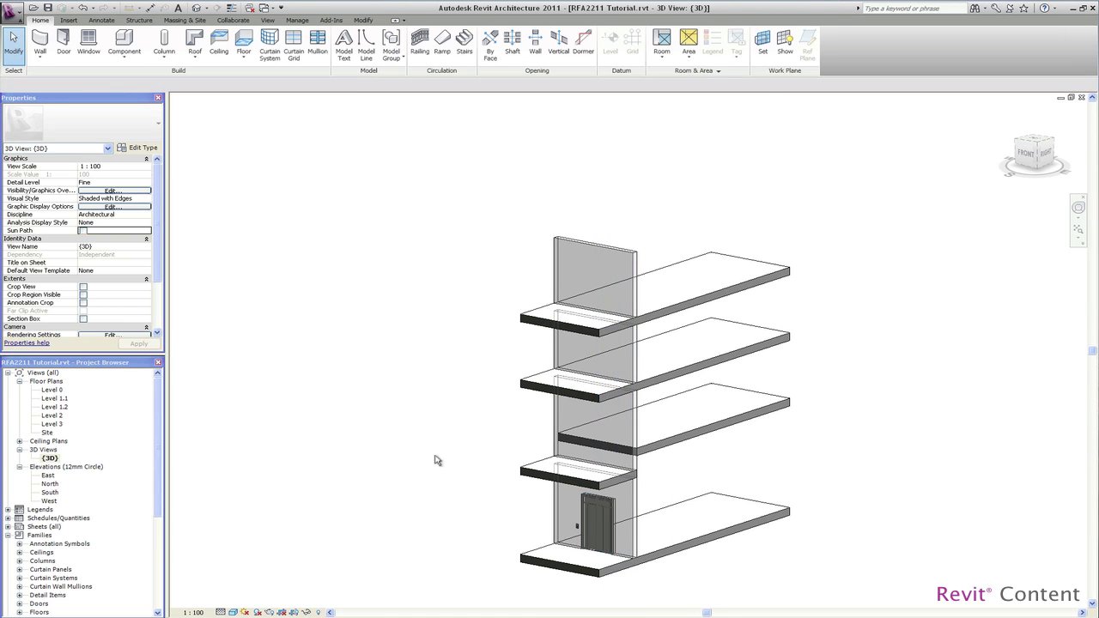
{"action": "left_click", "coordinate": [598, 521]}
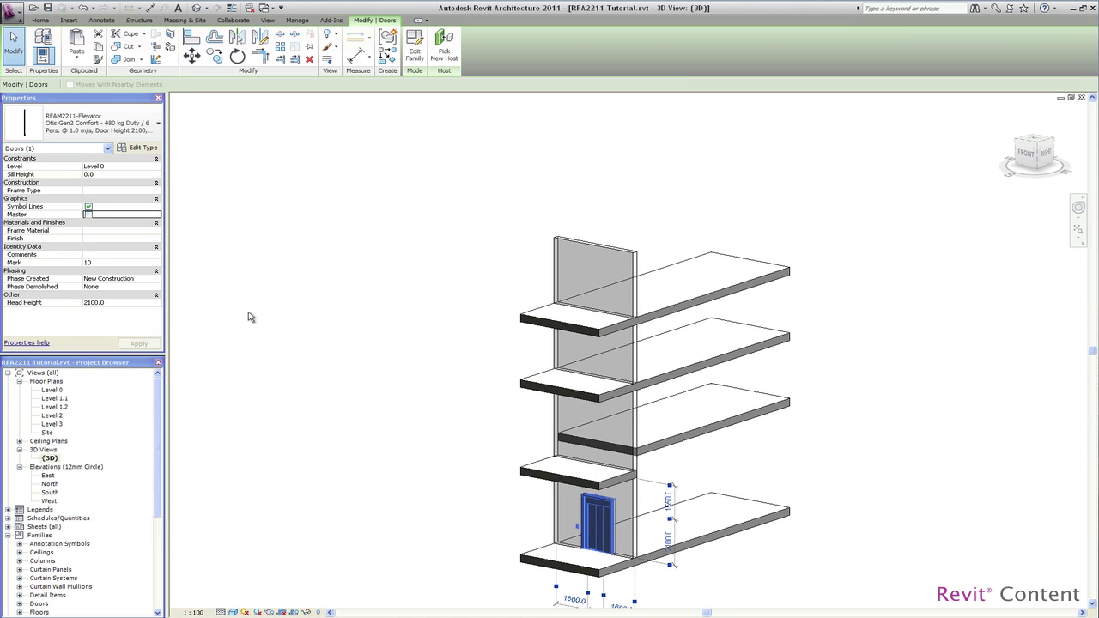
{"action": "double_click", "coordinate": [55, 390]}
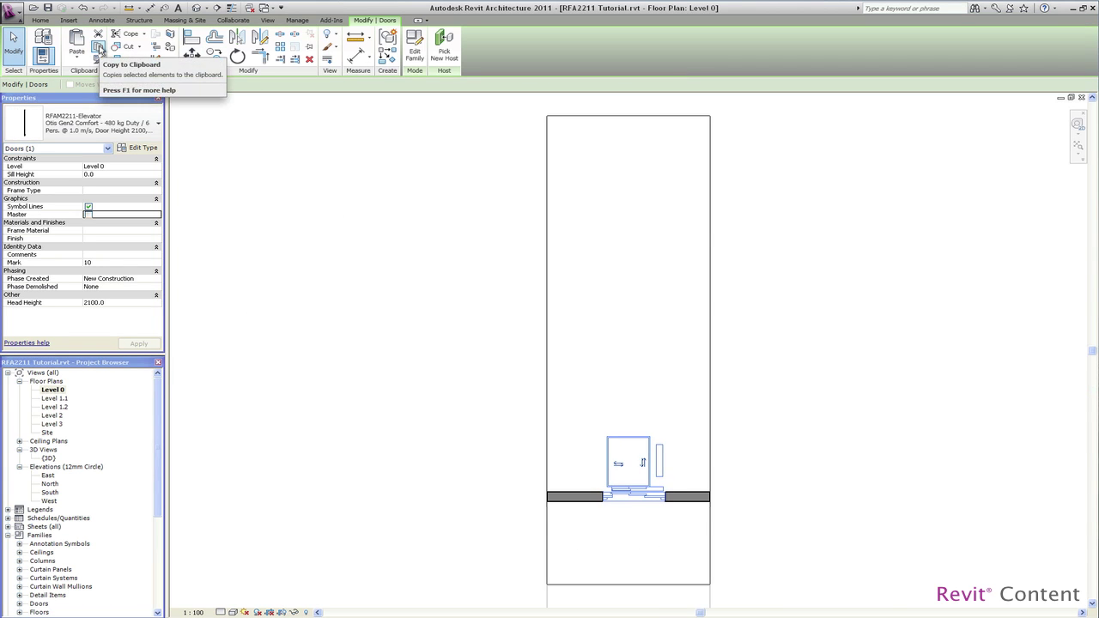
Copy the elevator and paste it aligned to the current view in the Level 1.1 plan
{"action": "left_click", "coordinate": [99, 49]}
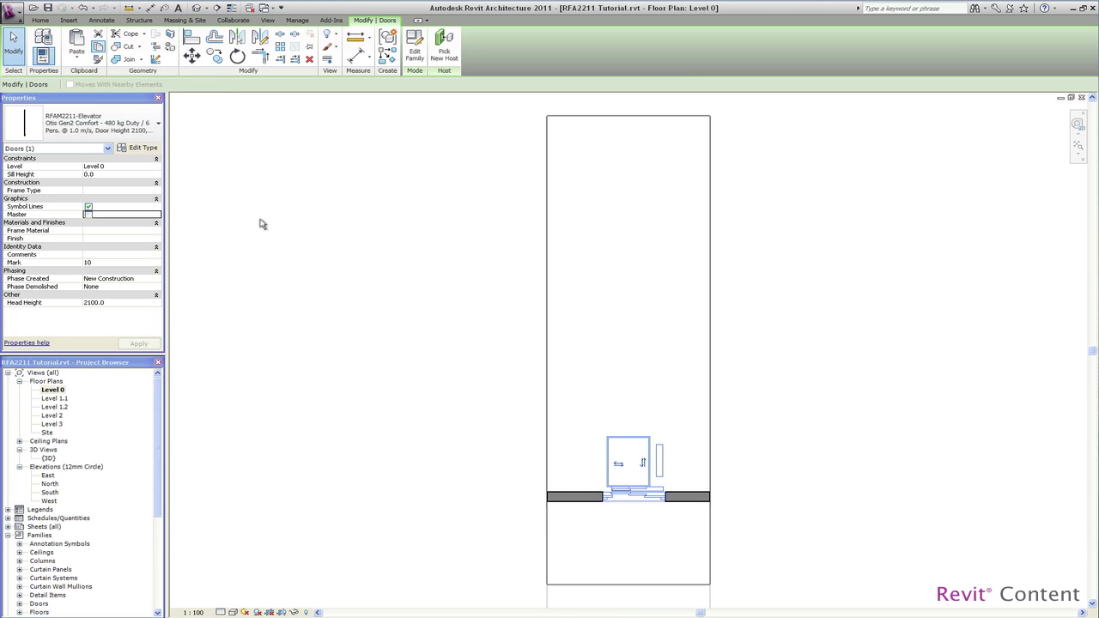
{"action": "double_click", "coordinate": [61, 399]}
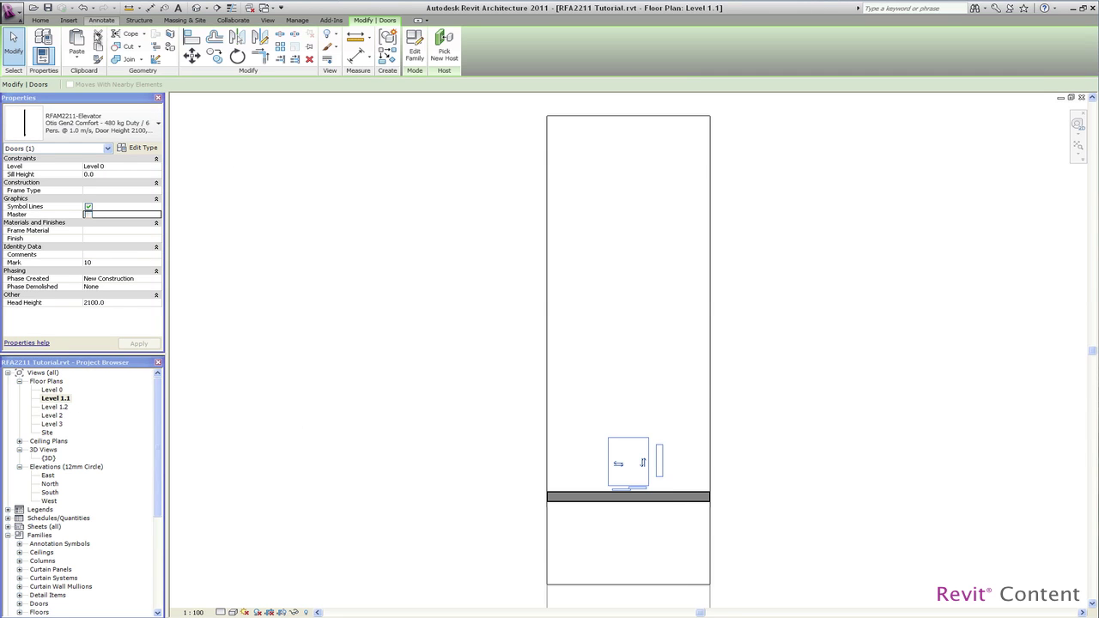
{"action": "left_click", "coordinate": [77, 57]}
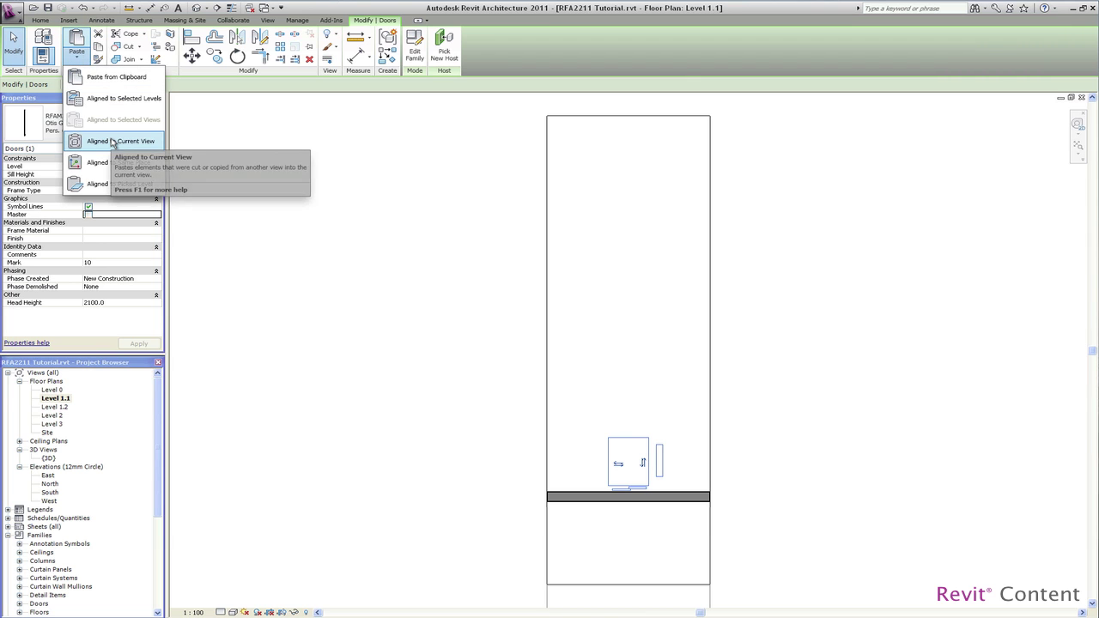
{"action": "left_click", "coordinate": [111, 142]}
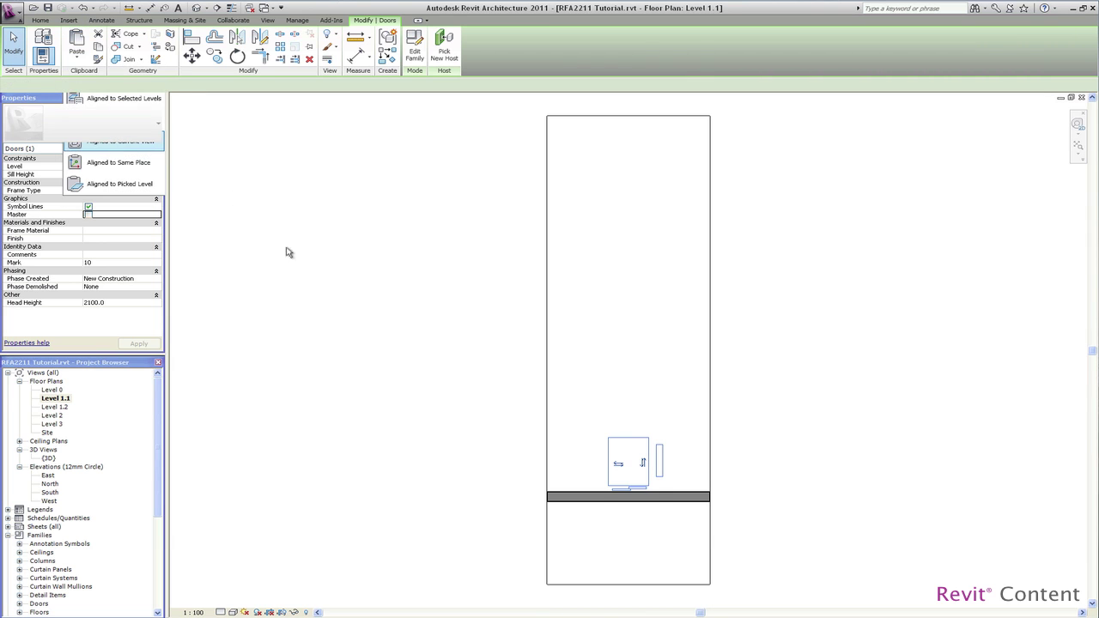
{"action": "left_click", "coordinate": [356, 355]}
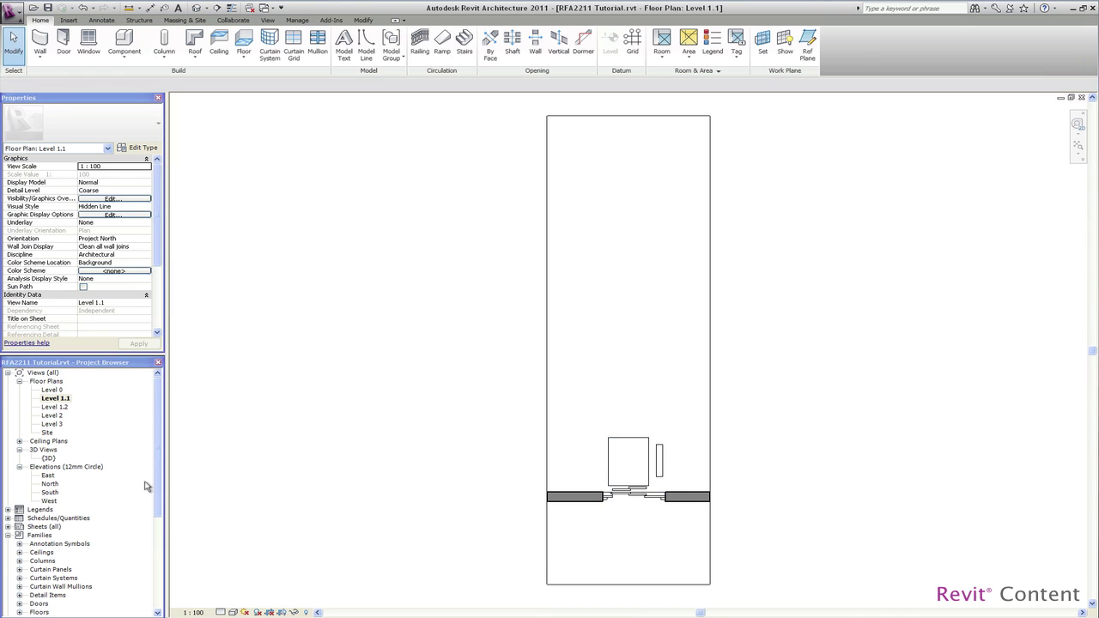
In the South elevation, copy the Level 1.1 elevator up to Level 2 and Level 3
{"action": "double_click", "coordinate": [49, 493]}
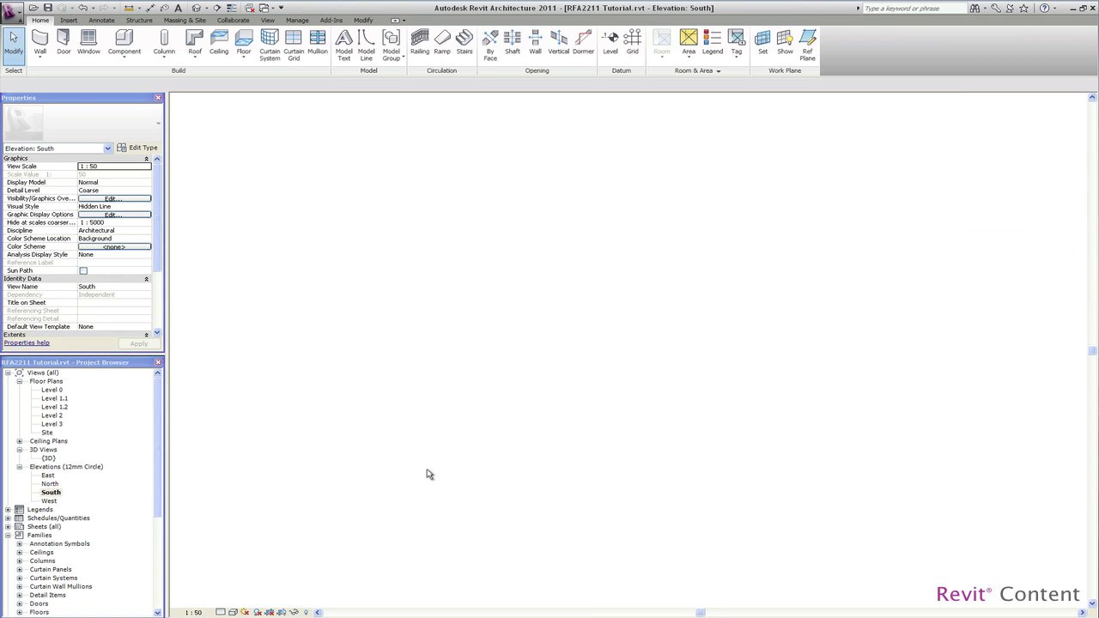
{"action": "left_click", "coordinate": [515, 417]}
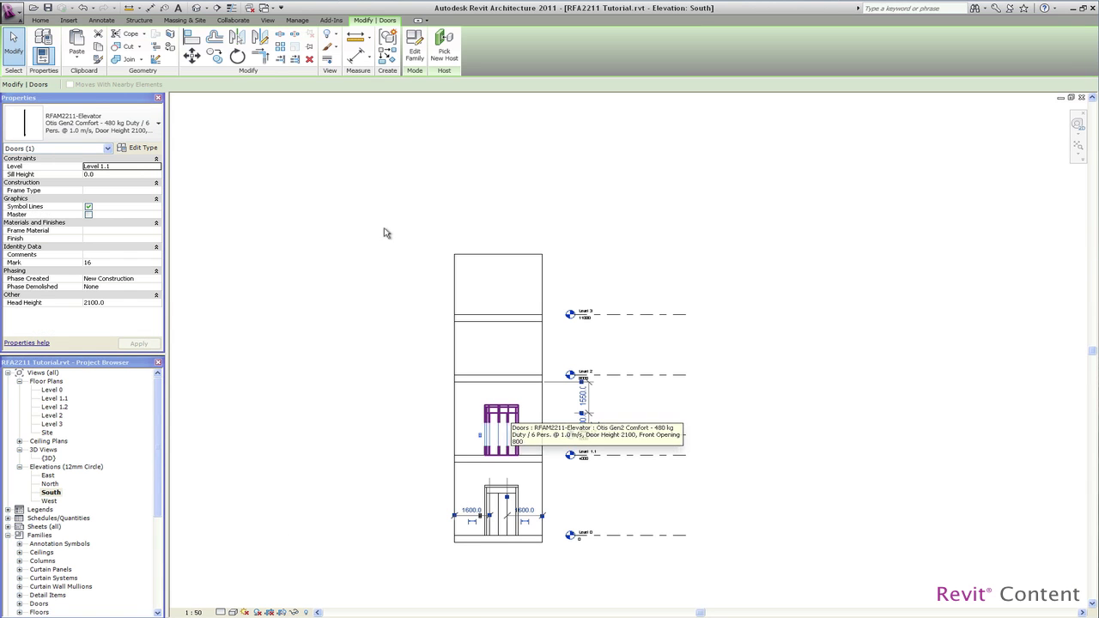
{"action": "left_click", "coordinate": [215, 56]}
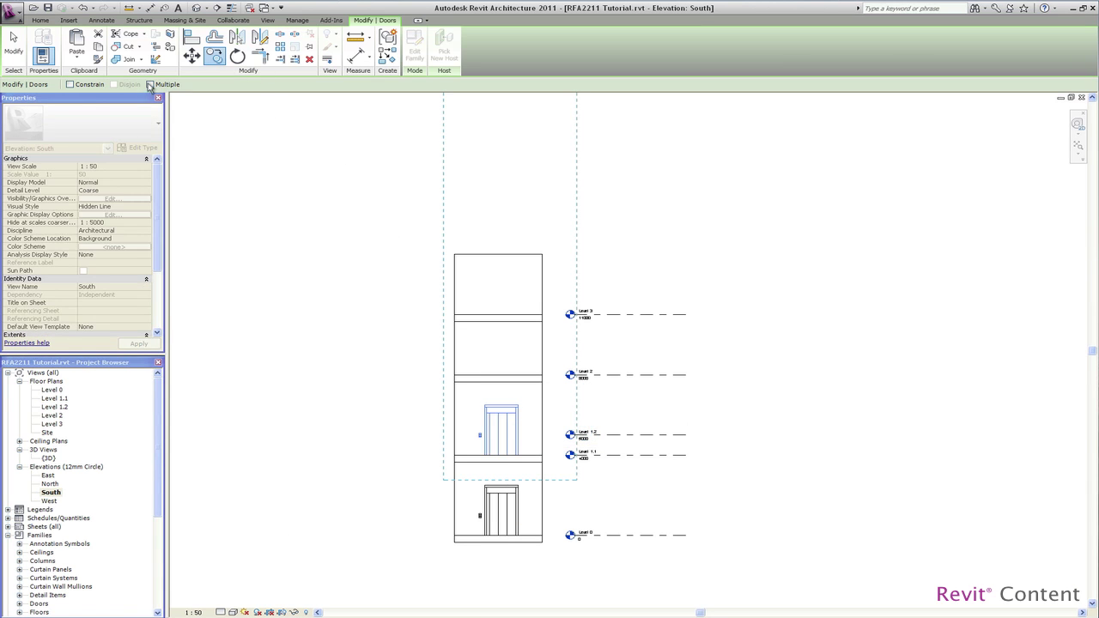
{"action": "left_click", "coordinate": [151, 87]}
{"action": "left_click", "coordinate": [541, 470]}
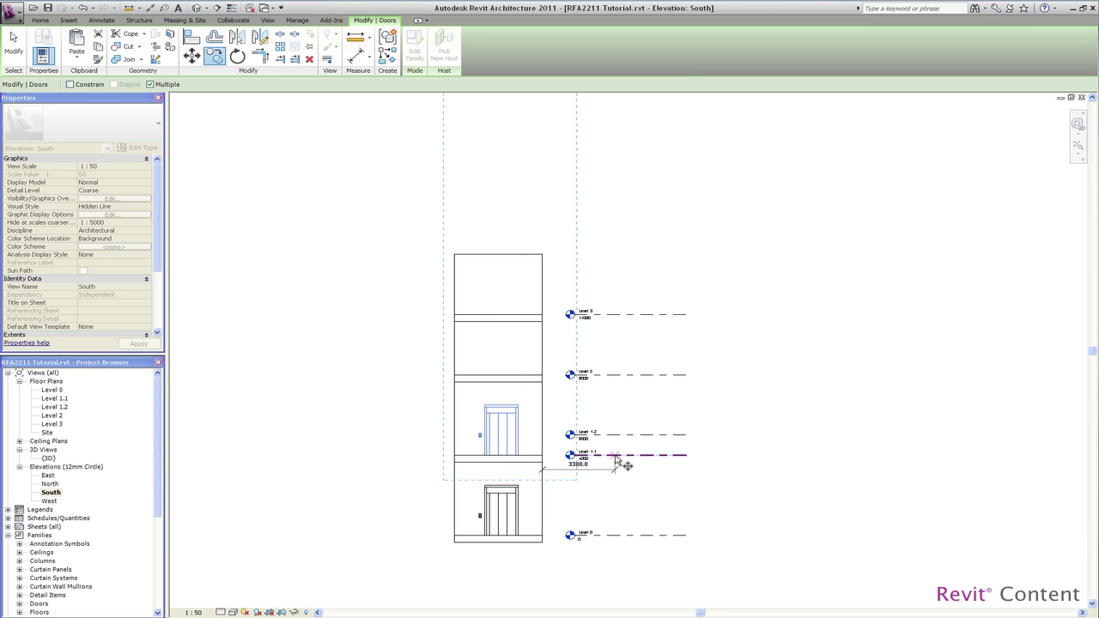
{"action": "left_click", "coordinate": [614, 455]}
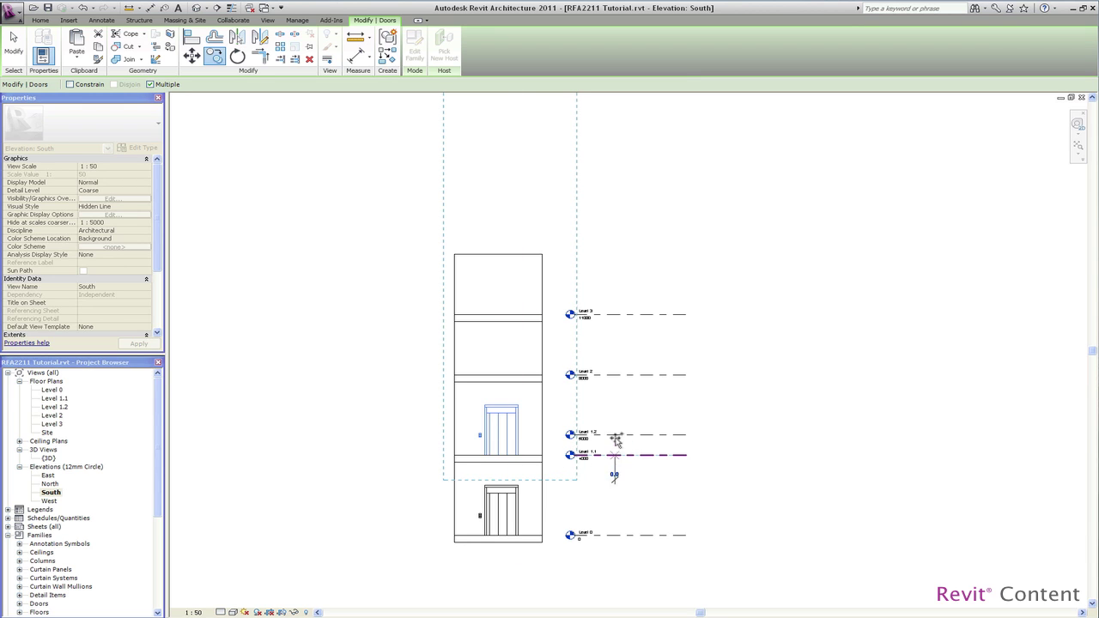
{"action": "left_click", "coordinate": [615, 375]}
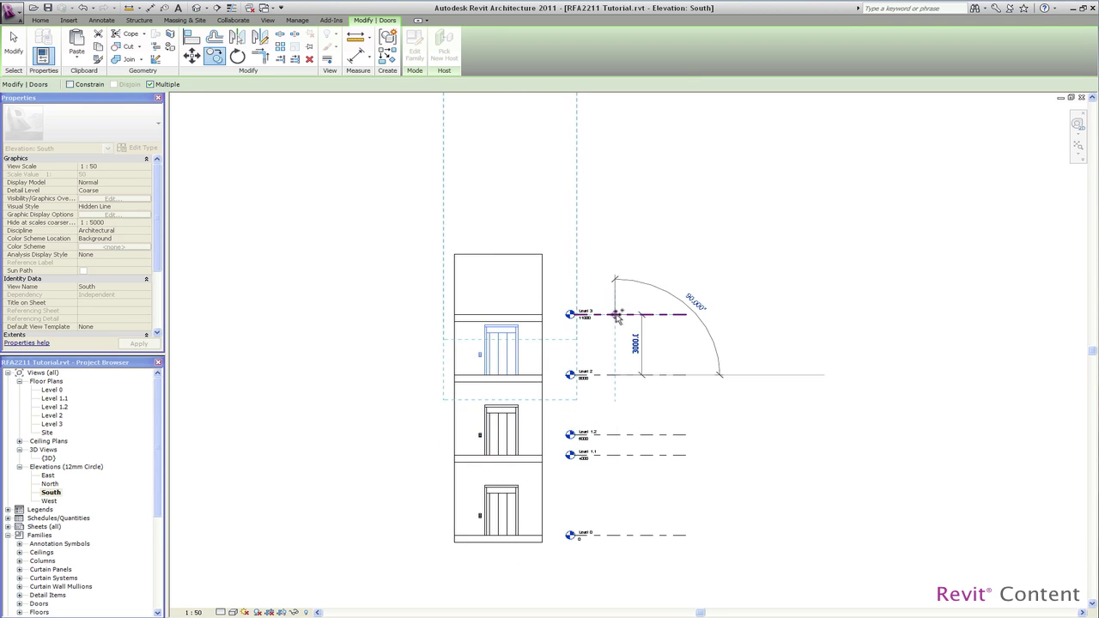
{"action": "left_click", "coordinate": [615, 315]}
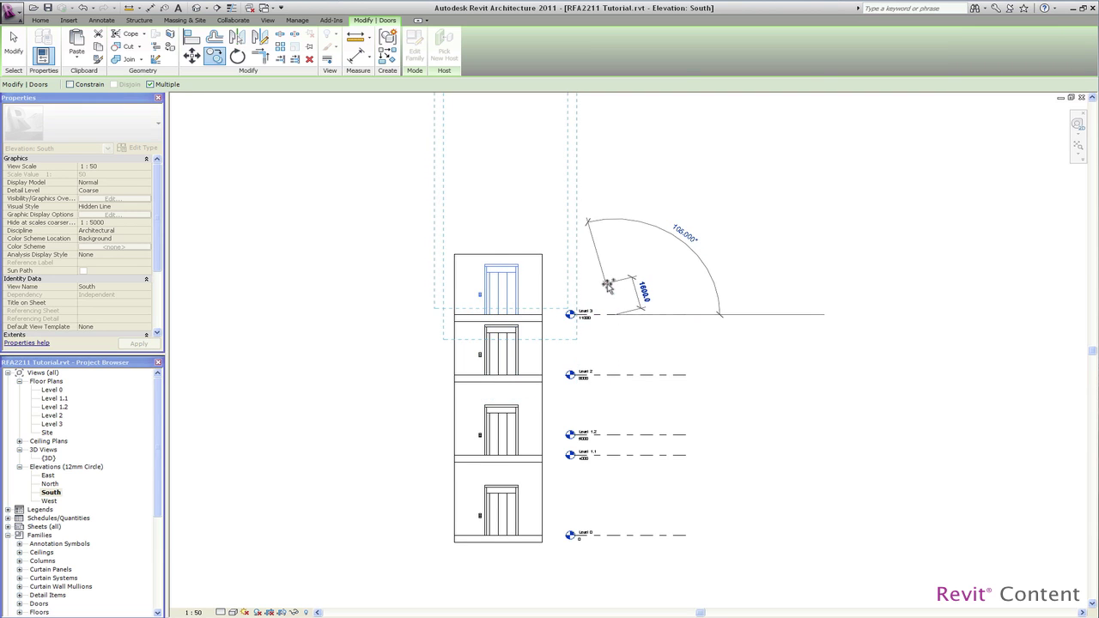
{"action": "key", "text": "Escape"}
{"action": "key", "text": "Escape"}
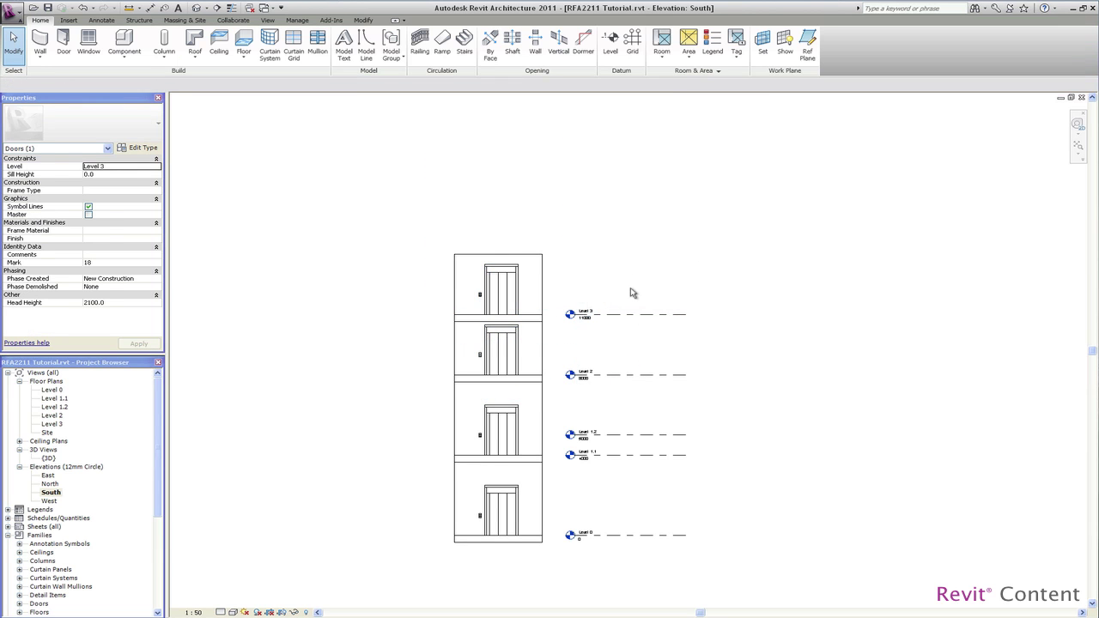
In the 3D view, tick Master for the lowest elevator and apply it
{"action": "left_click", "coordinate": [48, 458]}
{"action": "double_click", "coordinate": [48, 458]}
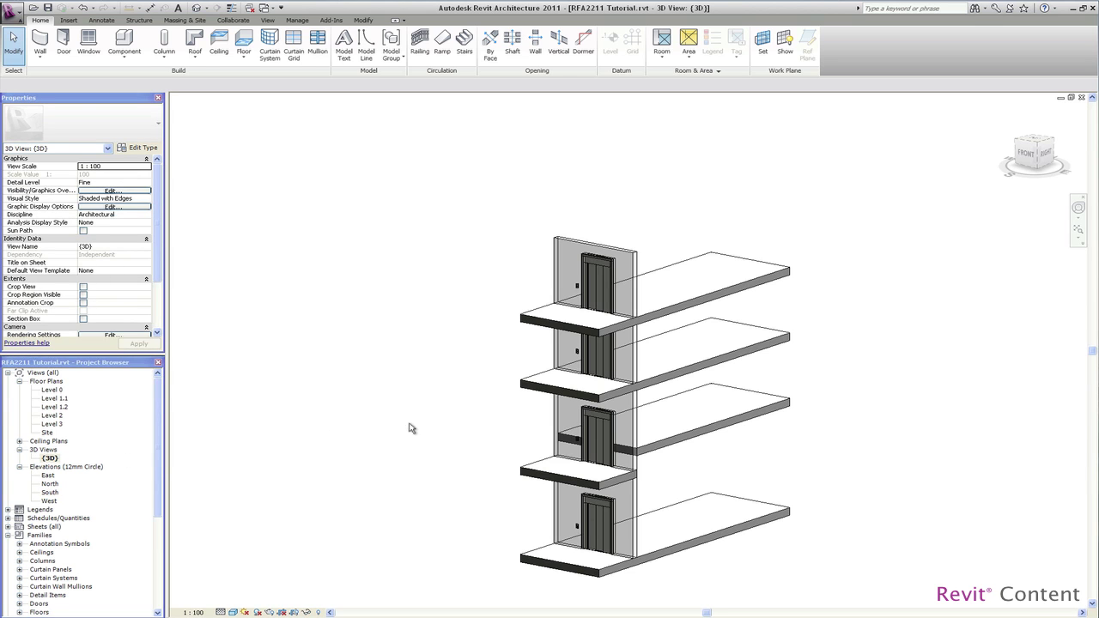
{"action": "mouse_move", "coordinate": [434, 431]}
{"action": "middle_mouse_down", "text": "shift"}
{"action": "mouse_move", "coordinate": [159, 428]}
{"action": "mouse_move", "coordinate": [434, 449]}
{"action": "middle_mouse_up", "text": "shift"}
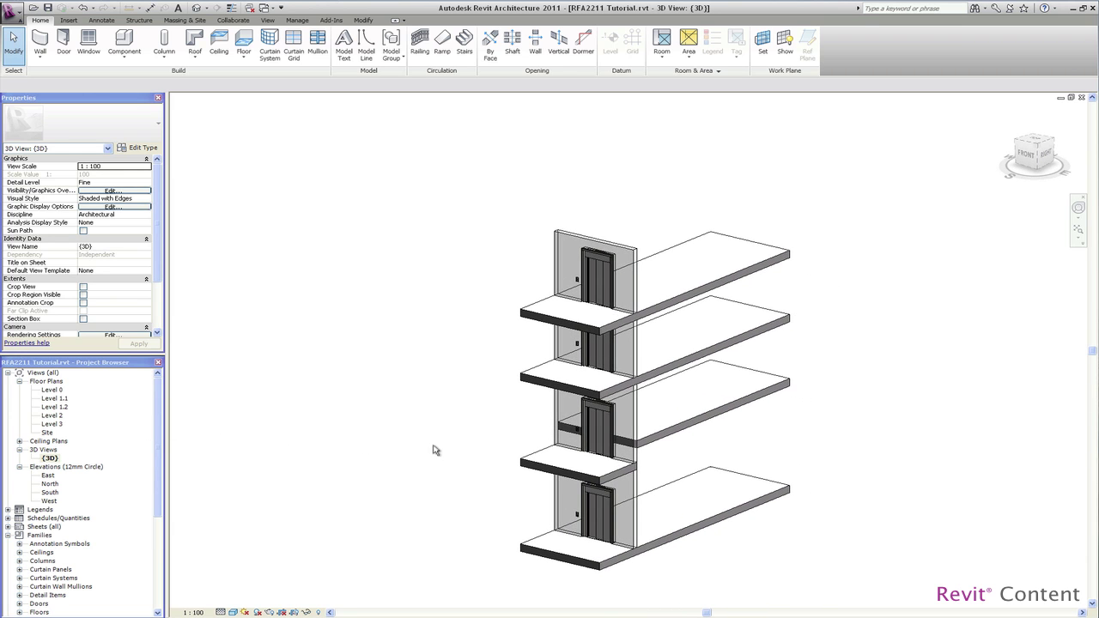
{"action": "left_click", "coordinate": [595, 521]}
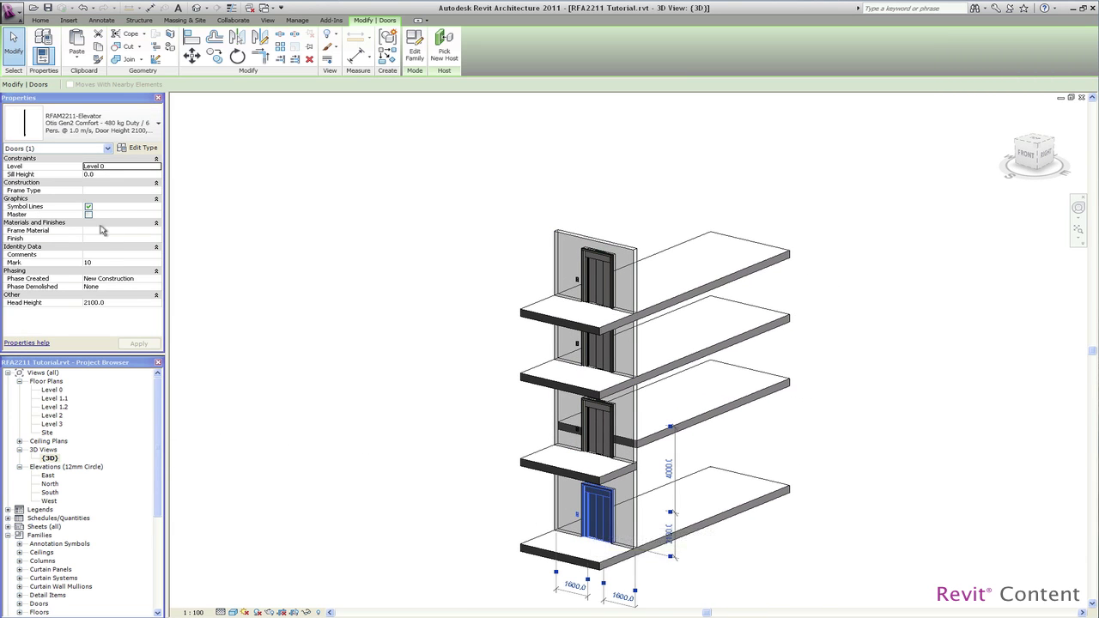
{"action": "left_click", "coordinate": [89, 215]}
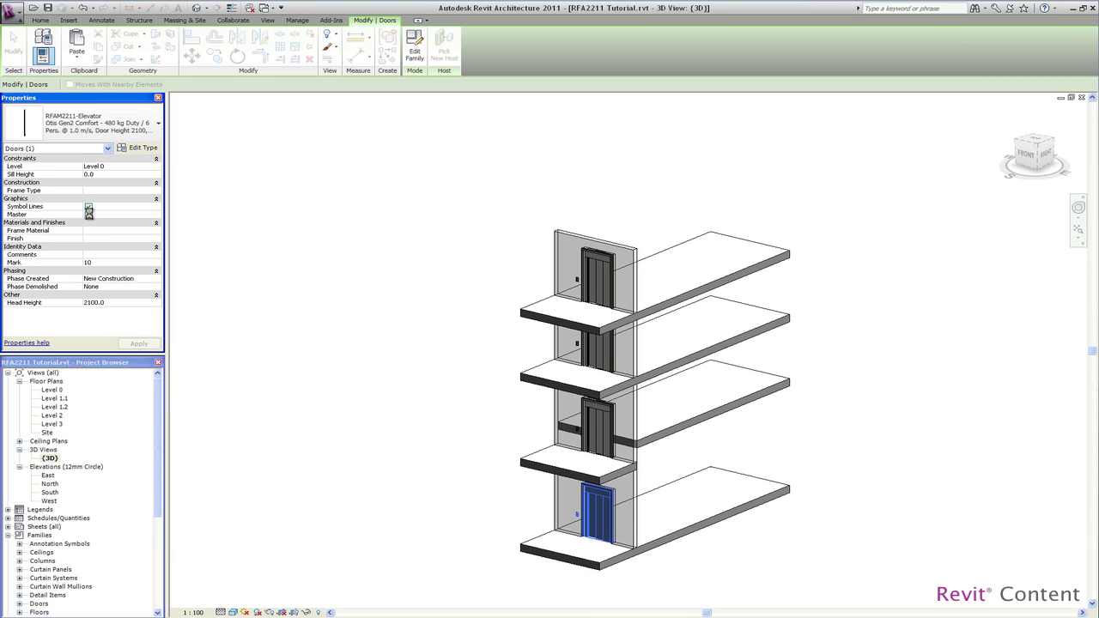
{"action": "left_click", "coordinate": [89, 214]}
{"action": "left_click", "coordinate": [135, 344]}
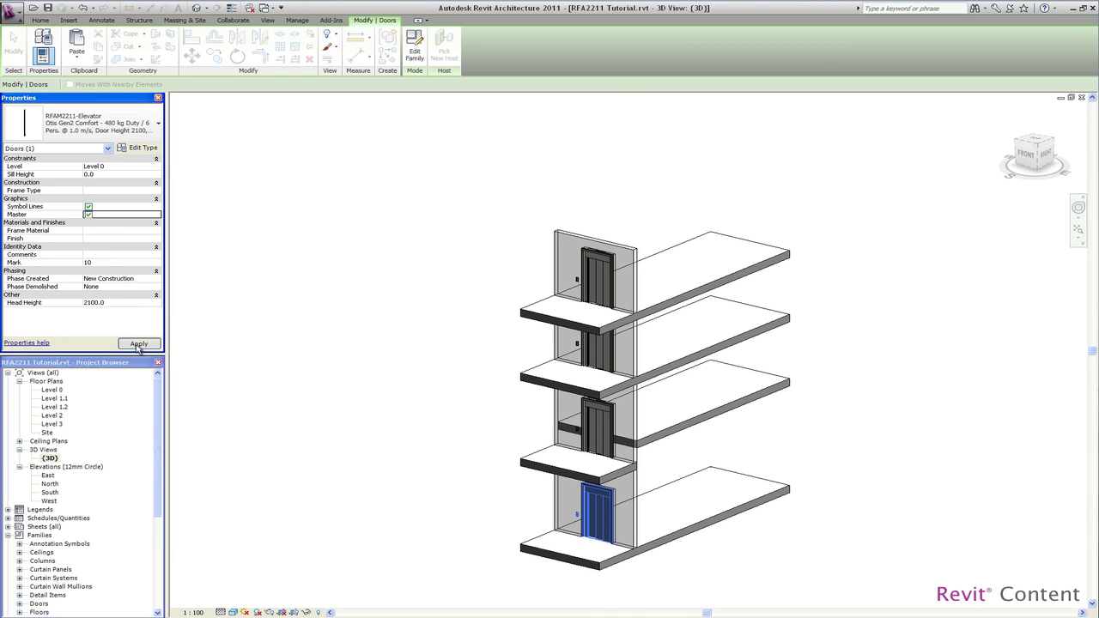
{"action": "left_click", "coordinate": [334, 394]}
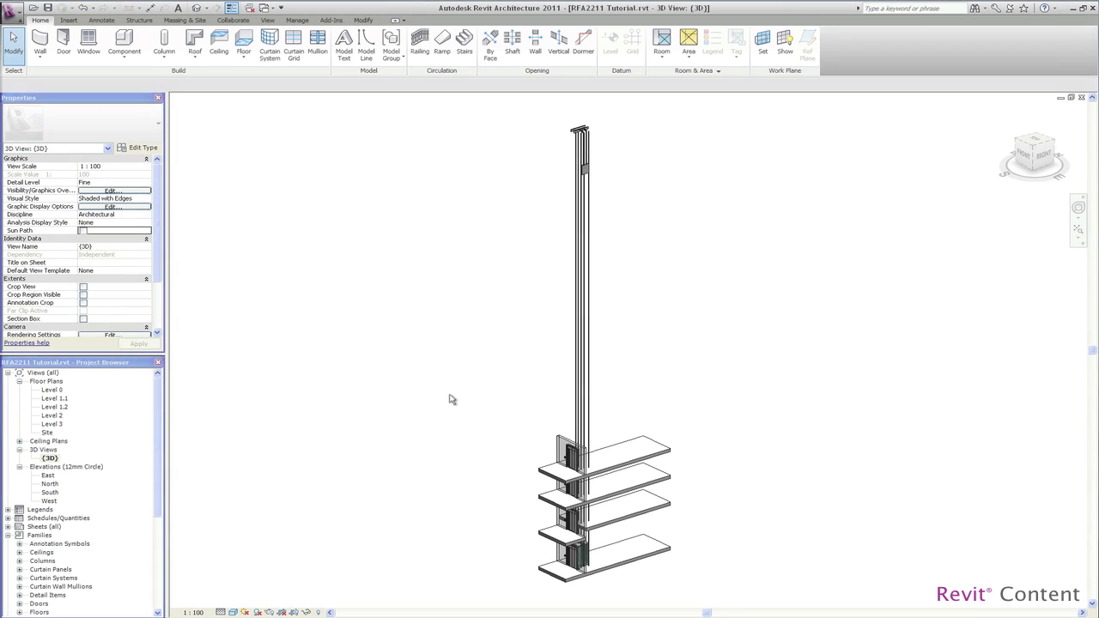
Turn on Shaft Visibility in the elevator type and set Shaft Rise Height to 11000
{"action": "left_click", "coordinate": [581, 399]}
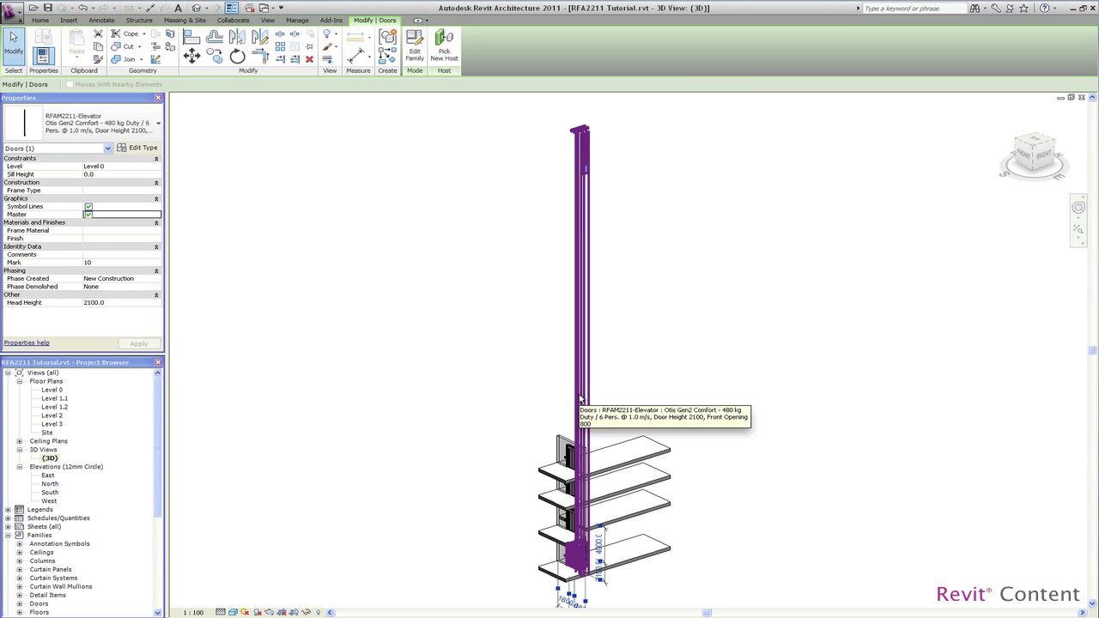
{"action": "left_click", "coordinate": [140, 148]}
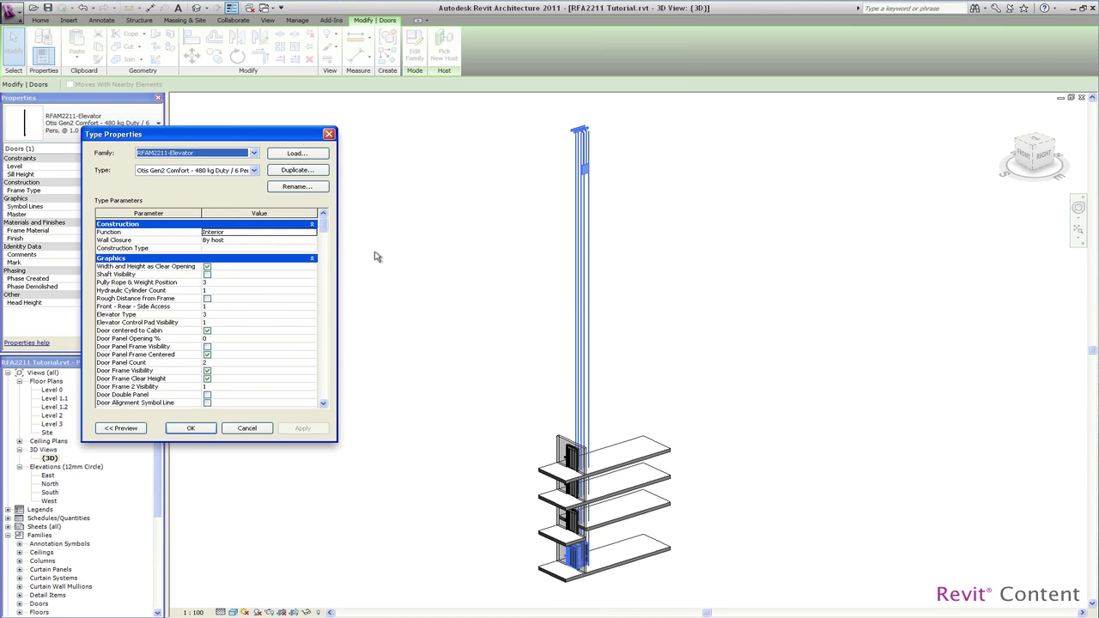
{"action": "left_click", "coordinate": [207, 275]}
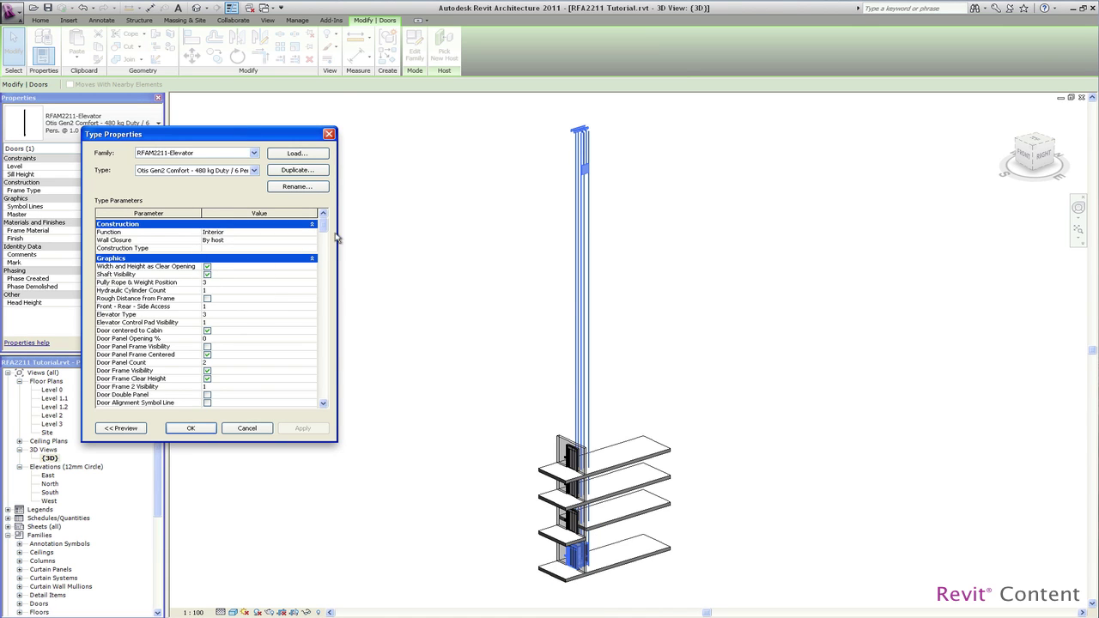
{"action": "left_click_drag", "start_coordinate": [323, 225], "coordinate": [325, 260]}
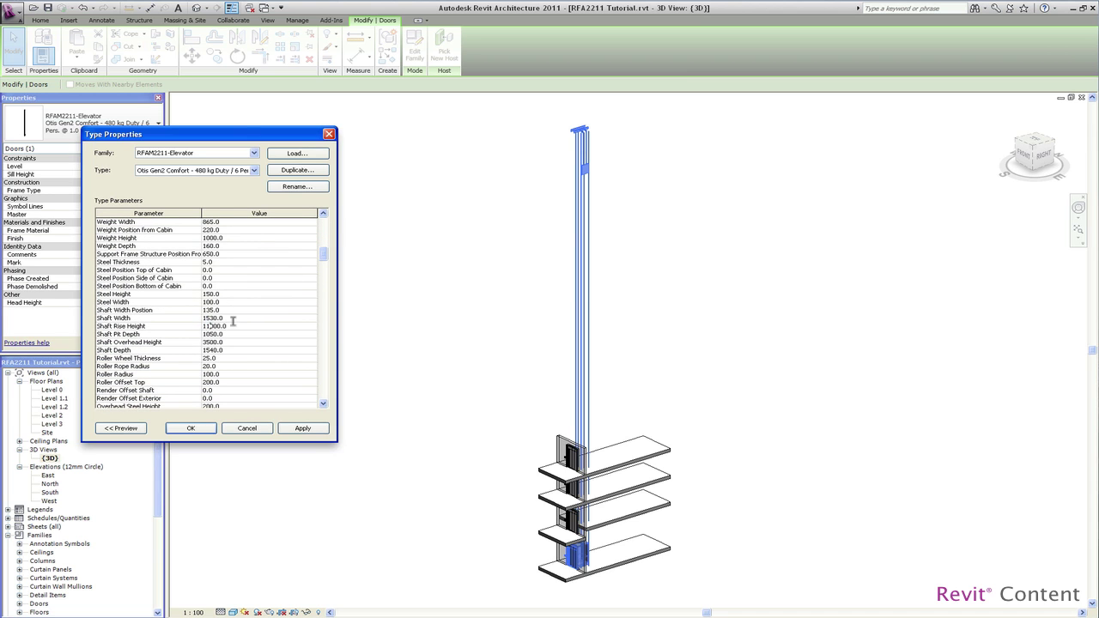
{"action": "left_click", "coordinate": [169, 326]}
{"action": "left_click", "coordinate": [212, 333]}
{"action": "left_click", "coordinate": [202, 432]}
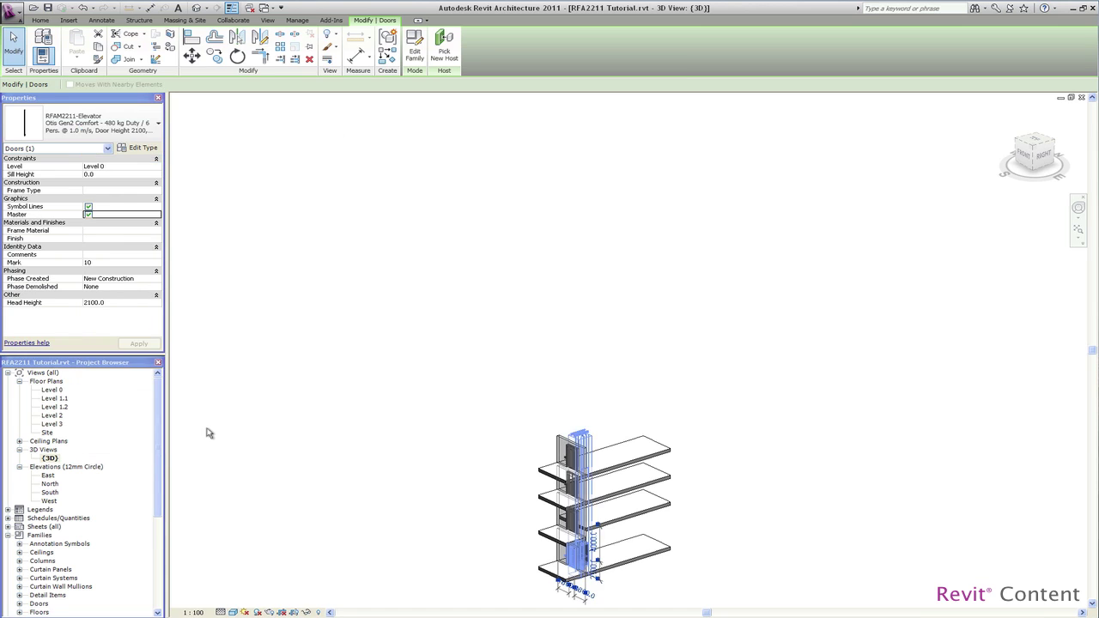
Zoom in on the elevator shaft in 3D, then switch to the South elevation
{"action": "left_click", "coordinate": [254, 460]}
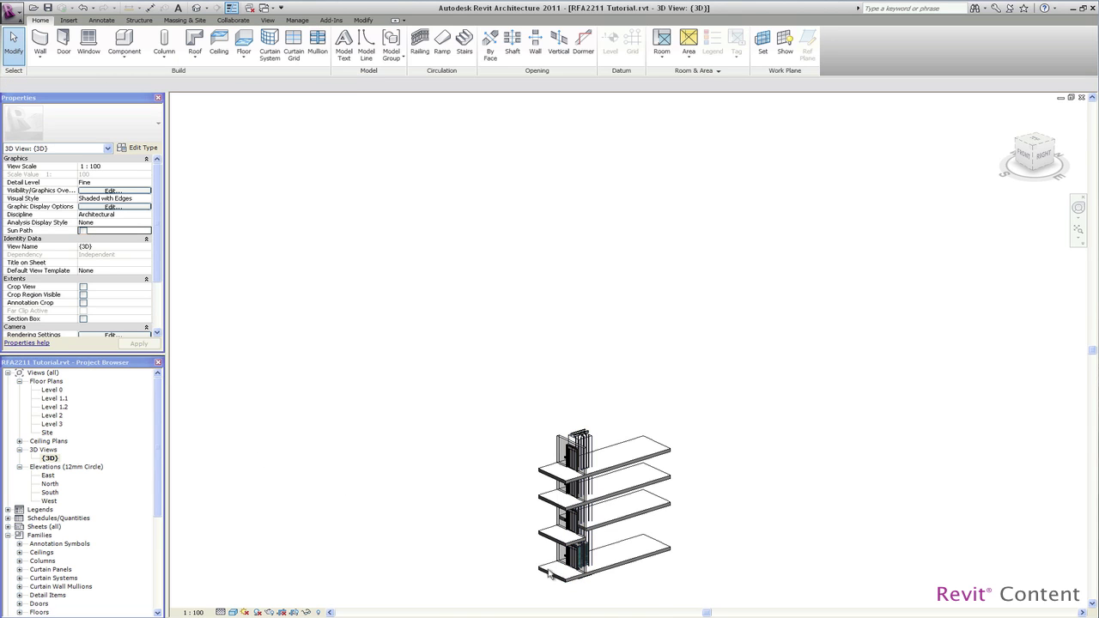
{"action": "scroll", "coordinate": [572, 596], "scroll_direction": "up", "scroll_amount": 2}
{"action": "scroll", "coordinate": [573, 597], "scroll_direction": "up", "scroll_amount": 1}
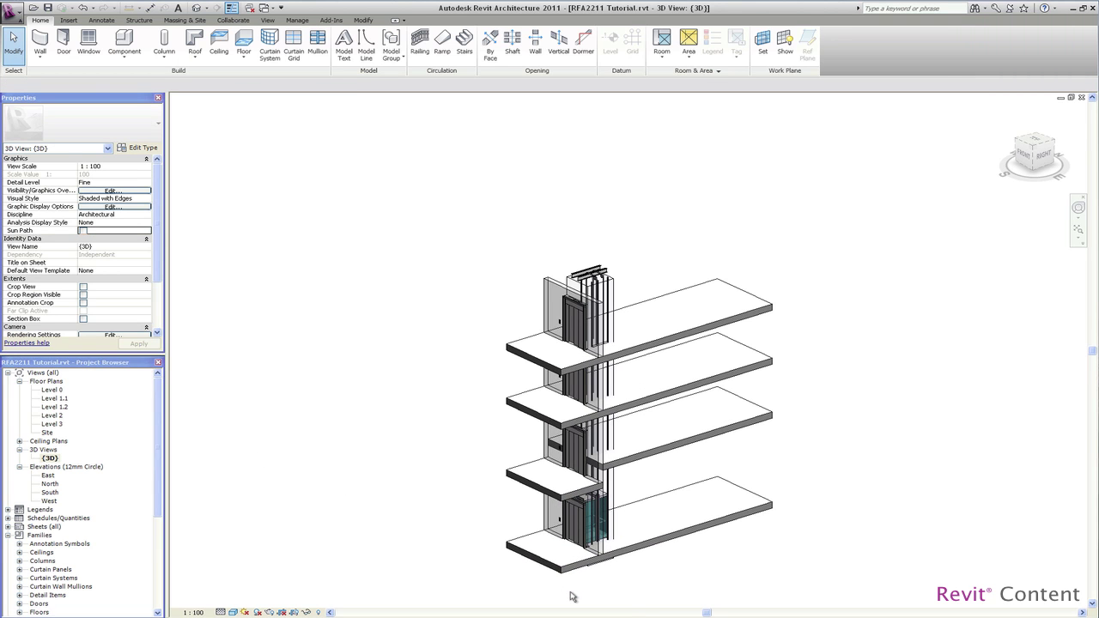
{"action": "scroll", "coordinate": [573, 596], "scroll_direction": "up", "scroll_amount": 1}
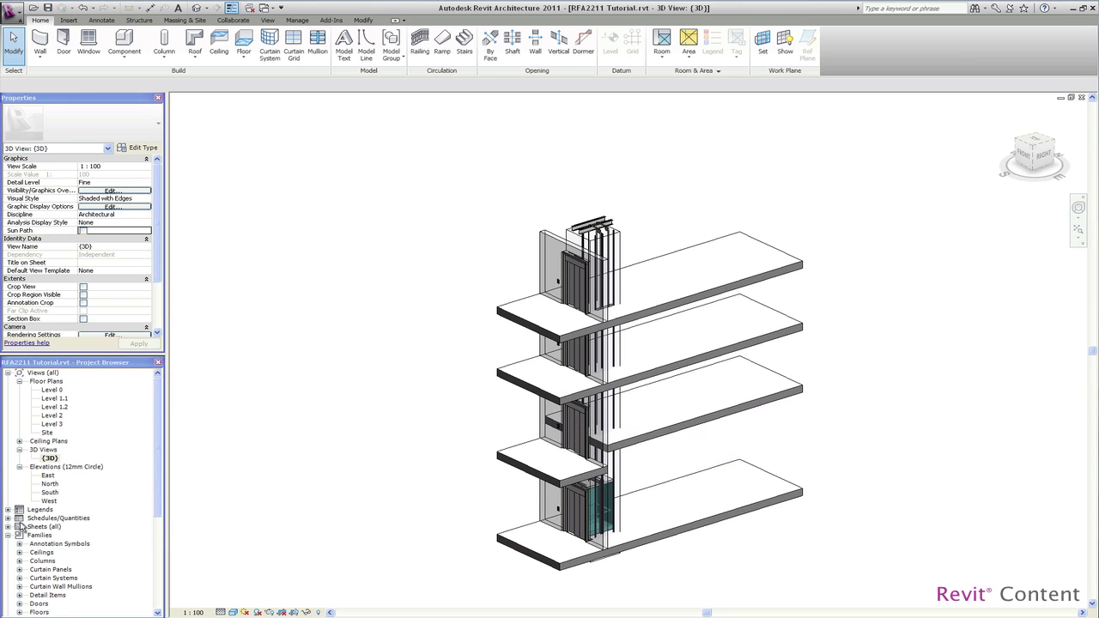
{"action": "double_click", "coordinate": [51, 493]}
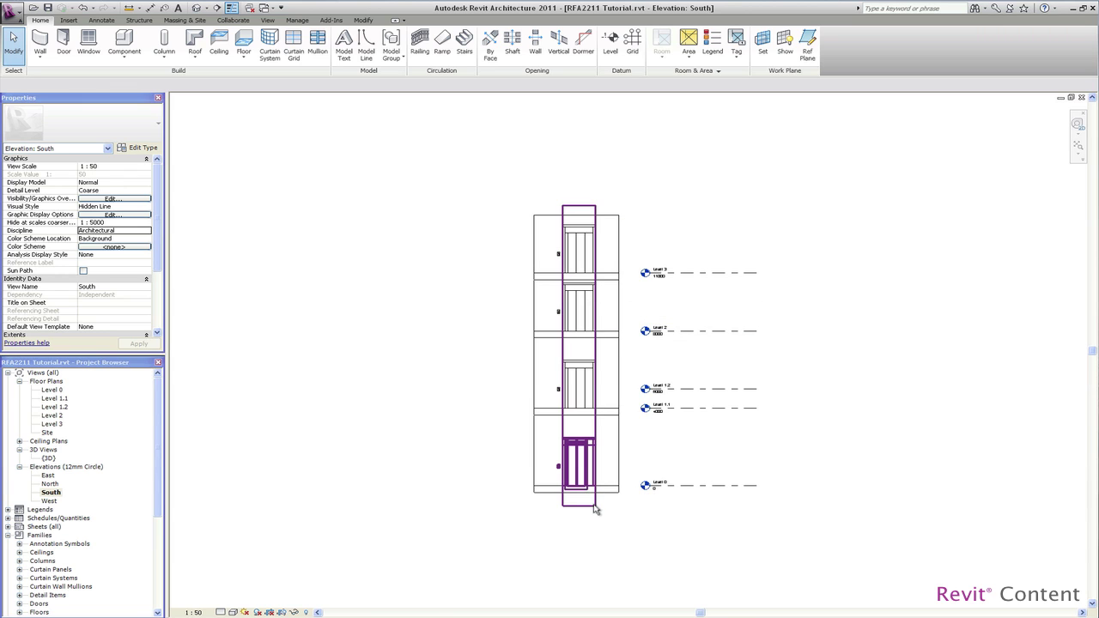
Create a new level offset 1000 below Level 0 using Pick Lines
{"action": "scroll", "coordinate": [640, 513], "scroll_direction": "up", "scroll_amount": 1}
{"action": "scroll", "coordinate": [641, 513], "scroll_direction": "up", "scroll_amount": 2}
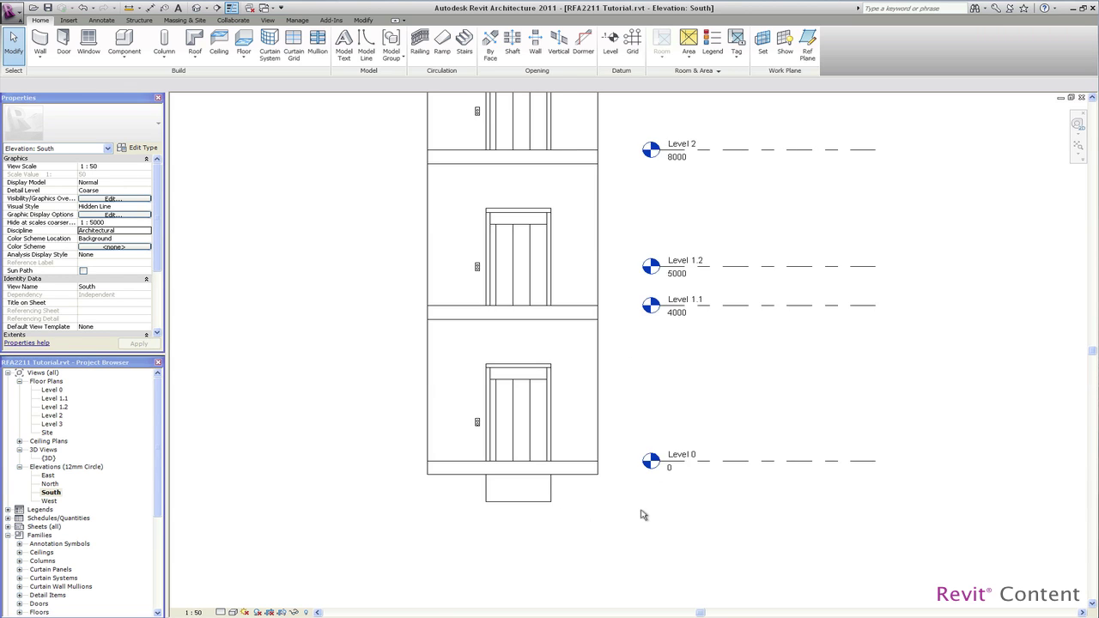
{"action": "left_click", "coordinate": [752, 464]}
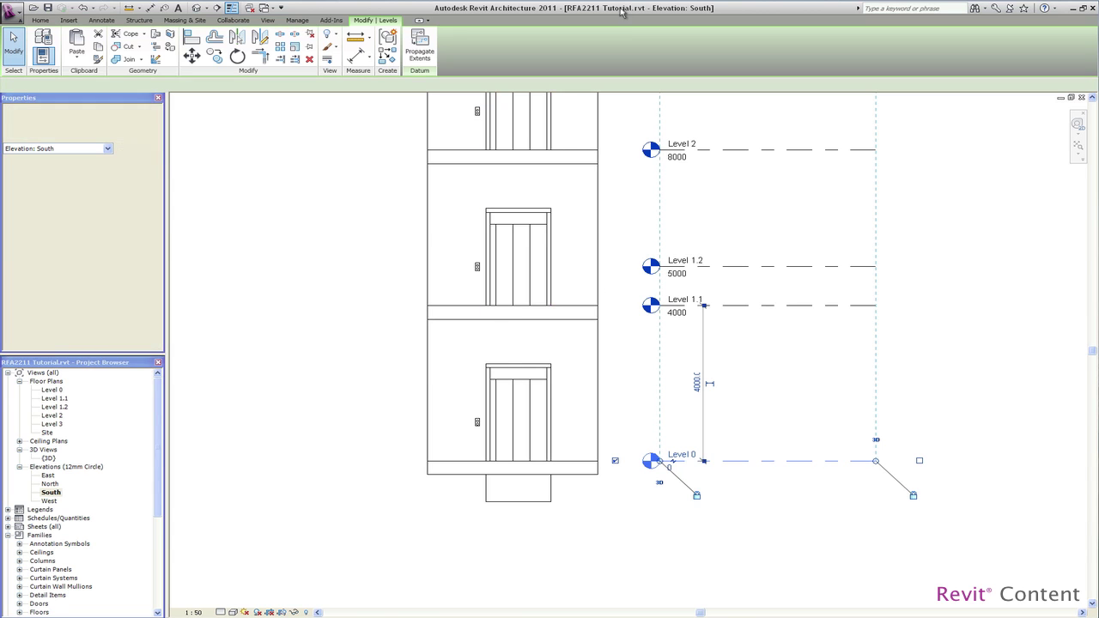
{"action": "left_click", "coordinate": [388, 53]}
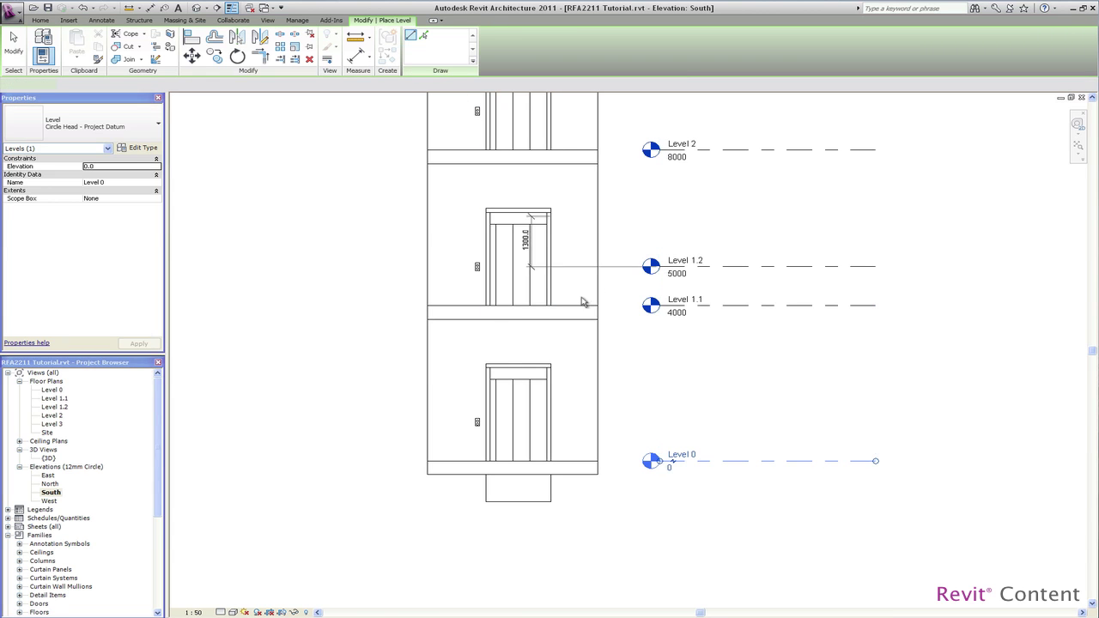
{"action": "left_click", "coordinate": [423, 38]}
{"action": "double_click", "coordinate": [255, 83]}
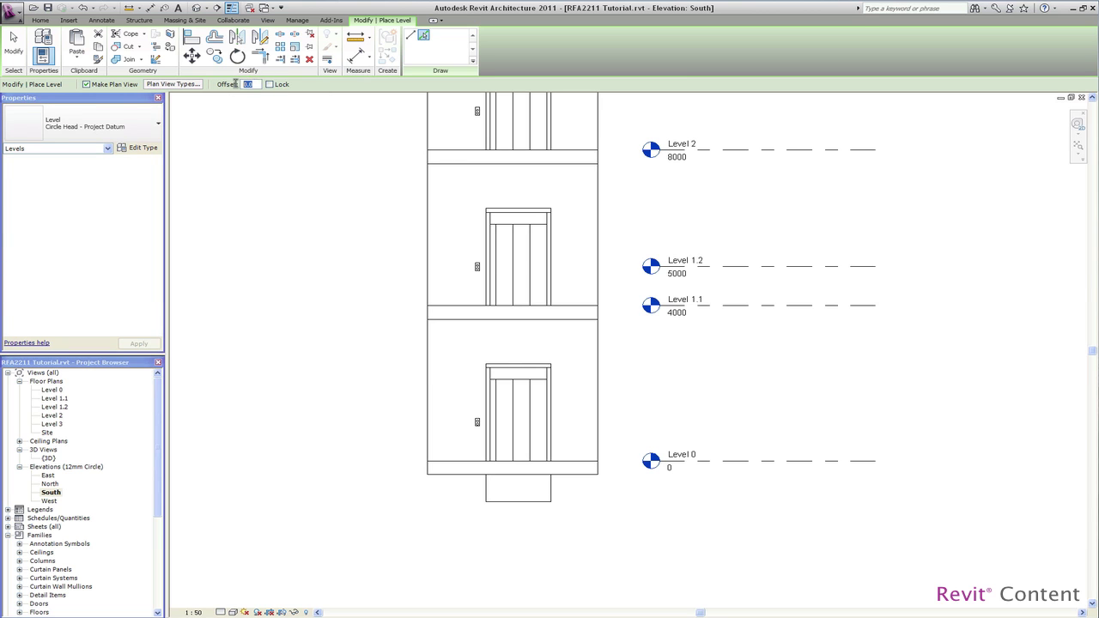
{"action": "type", "text": "1000"}
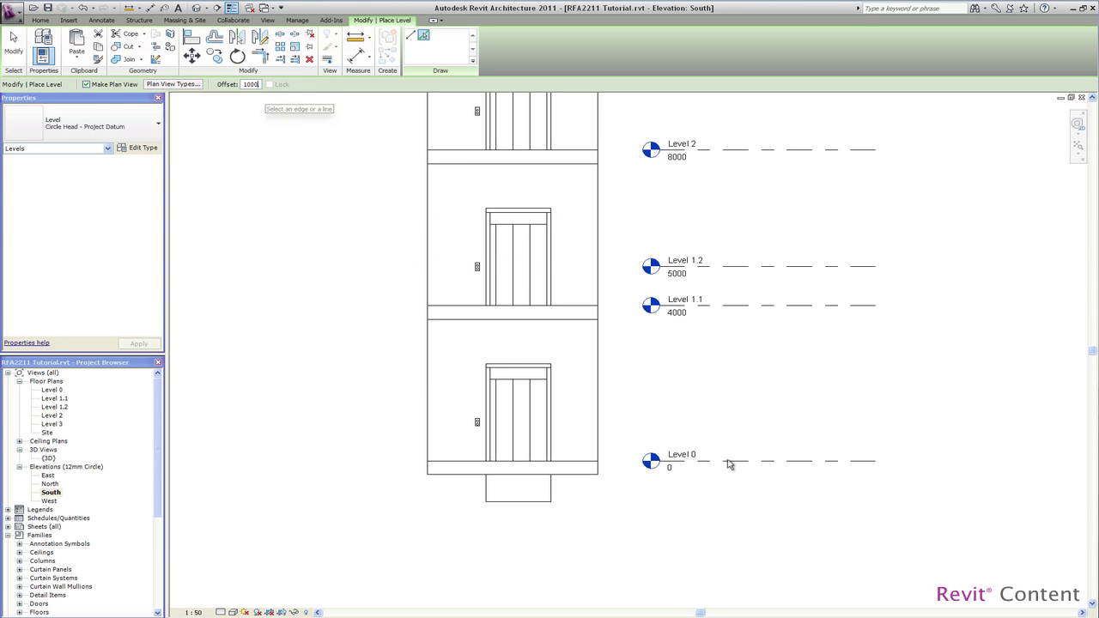
{"action": "left_click", "coordinate": [736, 460]}
{"action": "key", "text": "Escape"}
{"action": "key", "text": "Escape"}
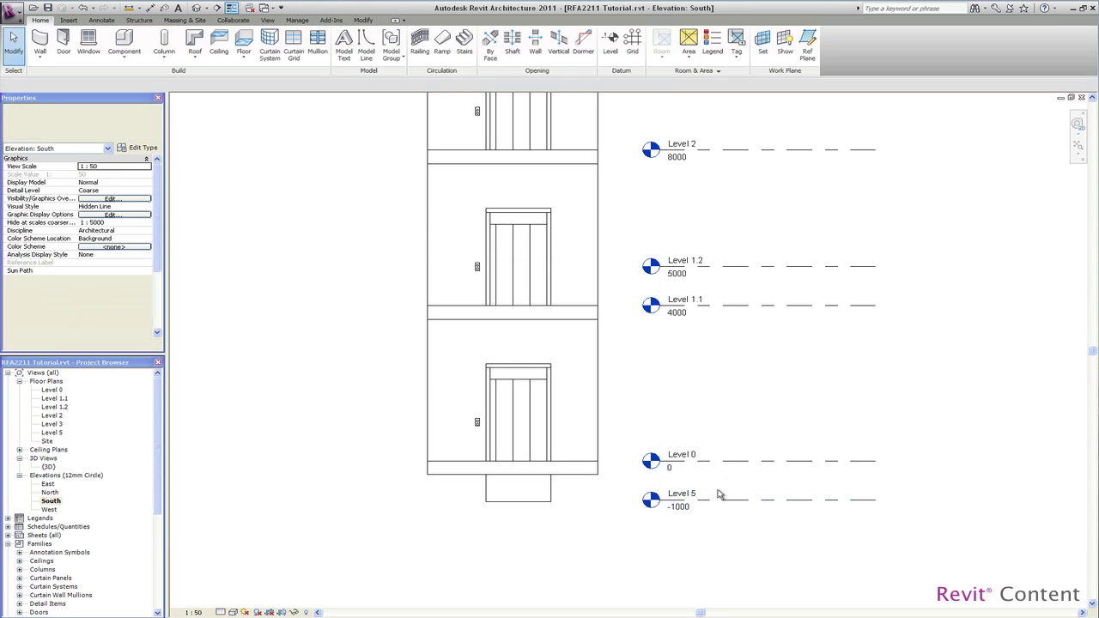
Rename the new level to Pit and rename its matching views too
{"action": "left_click", "coordinate": [692, 495]}
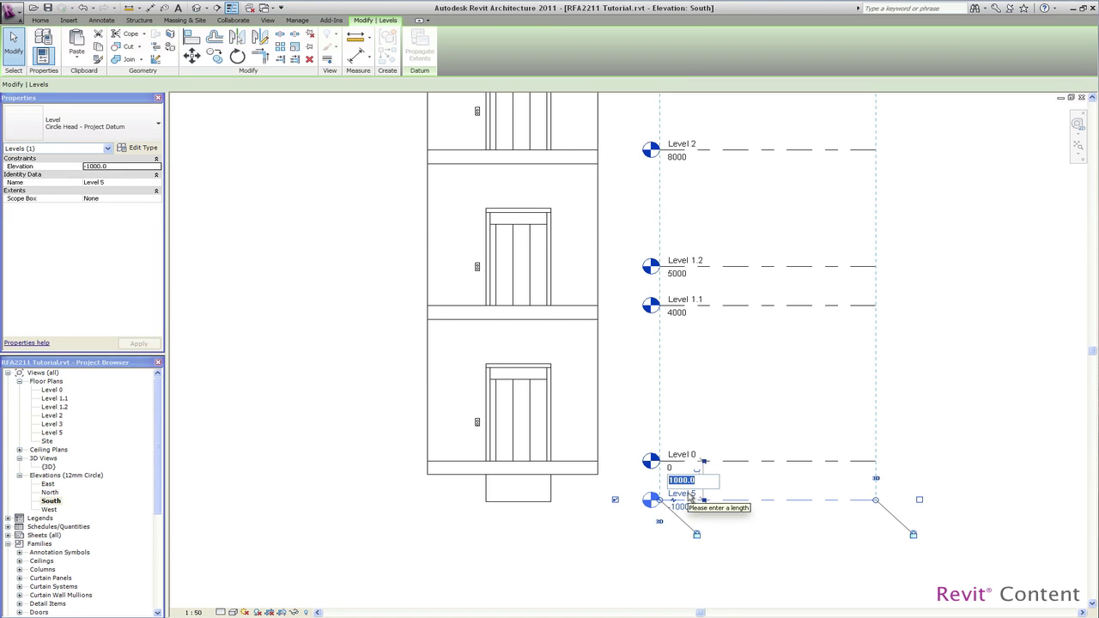
{"action": "left_click", "coordinate": [691, 494]}
{"action": "left_click", "coordinate": [683, 492]}
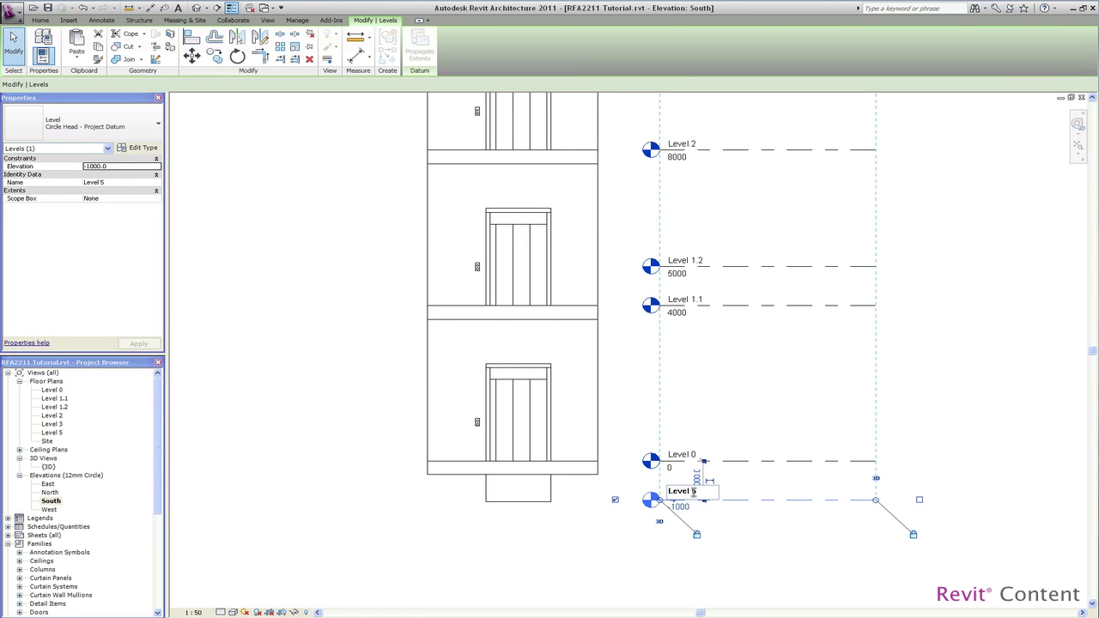
{"action": "key", "text": "ctrl+a"}
{"action": "type", "text": "P"}
{"action": "key", "text": "Return"}
{"action": "left_click", "coordinate": [624, 334]}
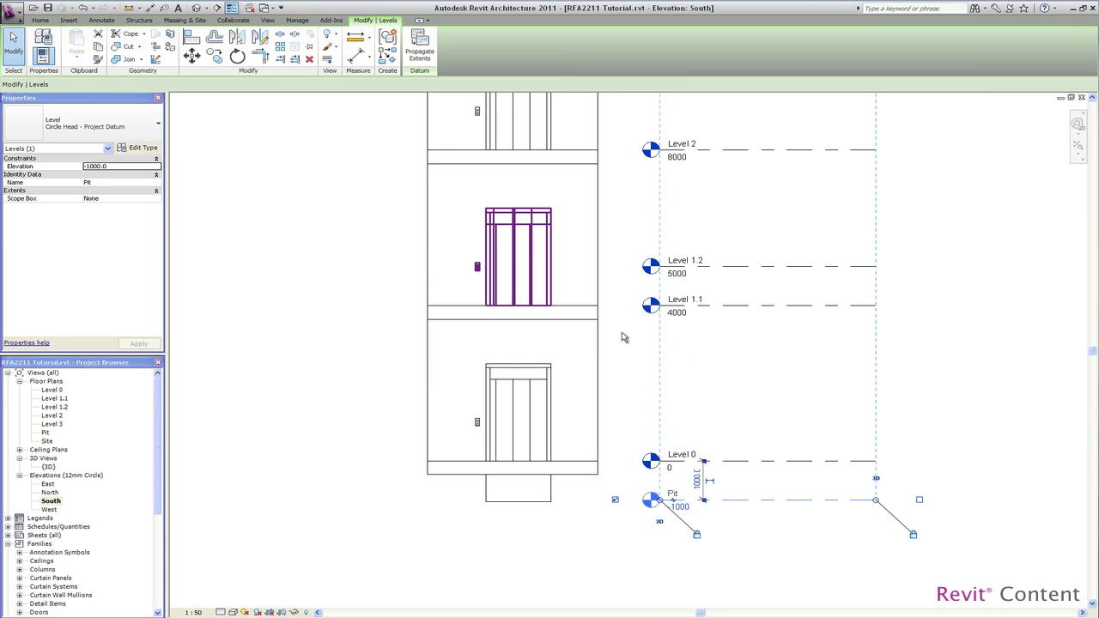
Align the Pit level line to the elevator pit bottom, bringing it to -1050
{"action": "left_click", "coordinate": [632, 353]}
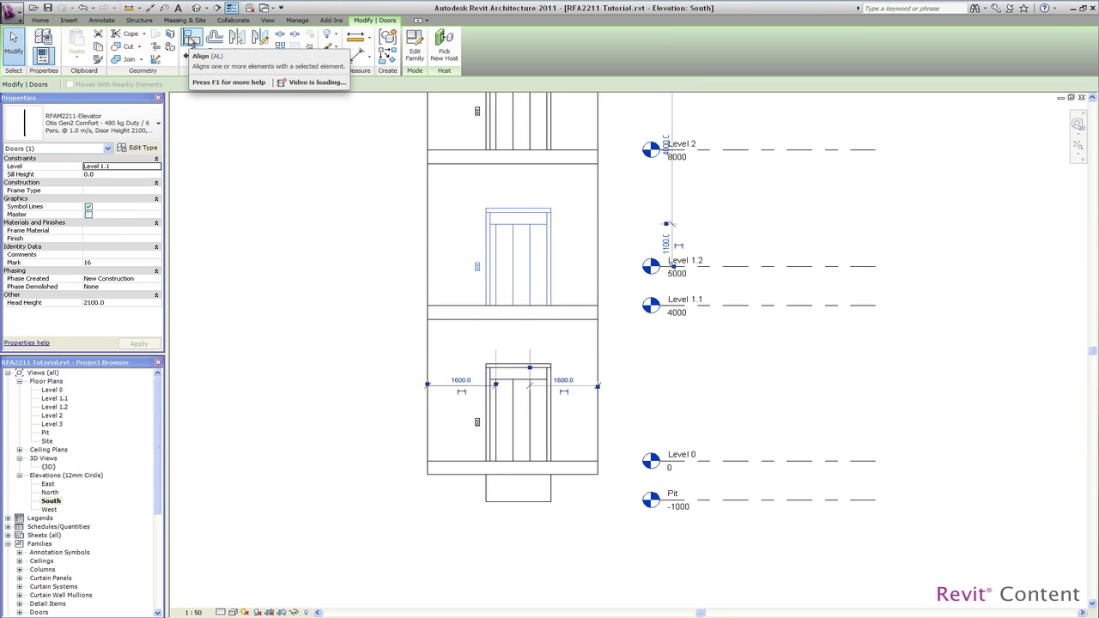
{"action": "left_click", "coordinate": [192, 39]}
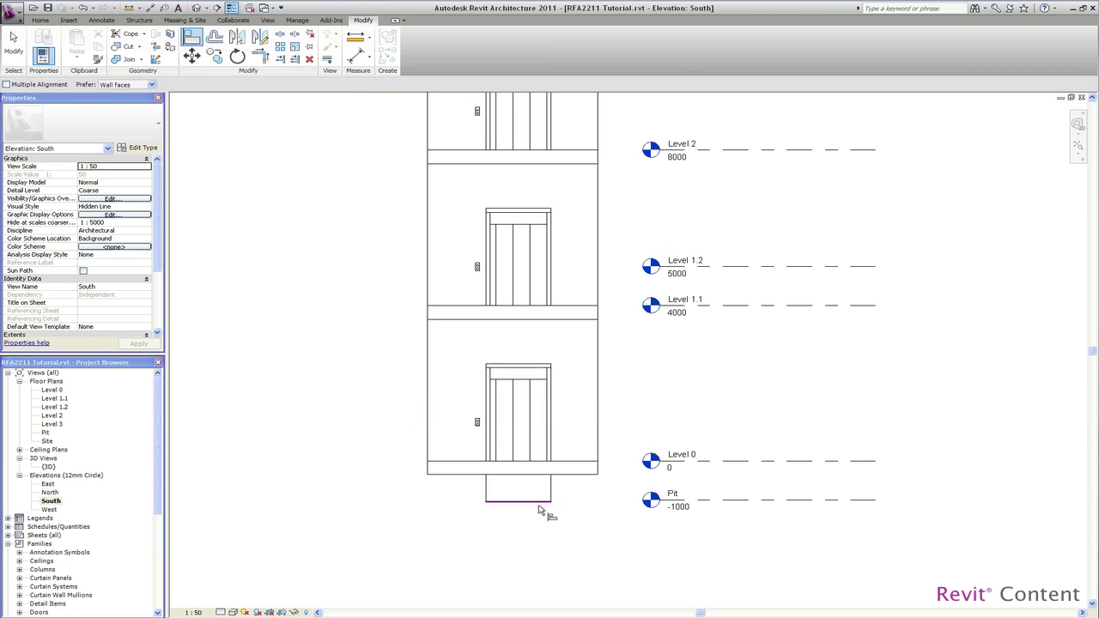
{"action": "left_click", "coordinate": [747, 502]}
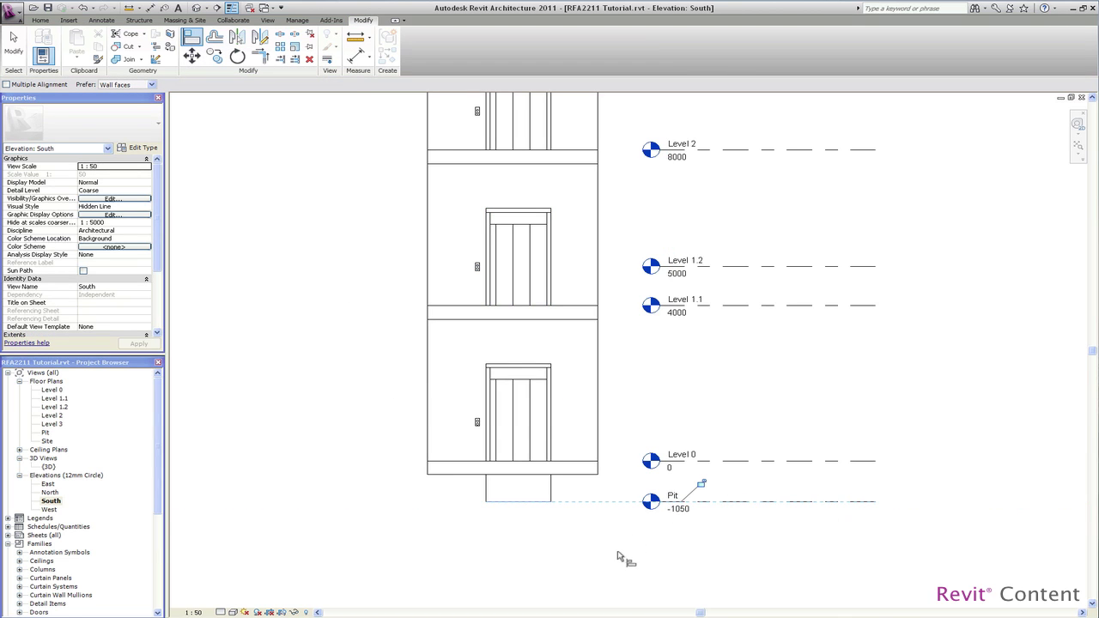
{"action": "key", "text": "Escape"}
{"action": "key", "text": "Escape"}
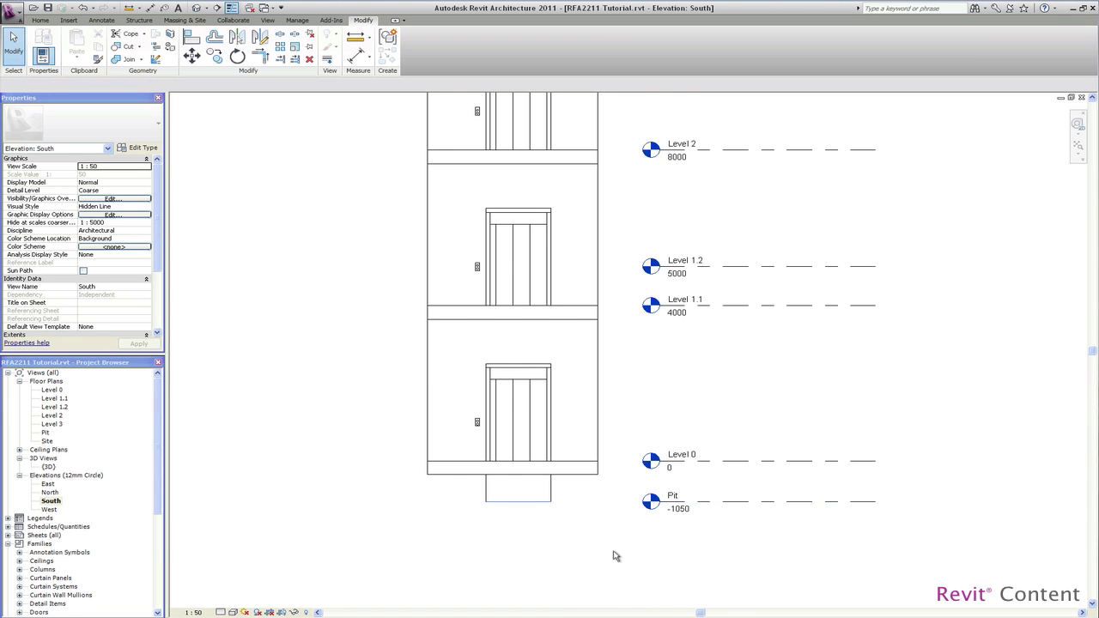
{"action": "scroll", "coordinate": [614, 556], "scroll_direction": "down", "scroll_amount": 2}
{"action": "scroll", "coordinate": [615, 557], "scroll_direction": "down", "scroll_amount": 2}
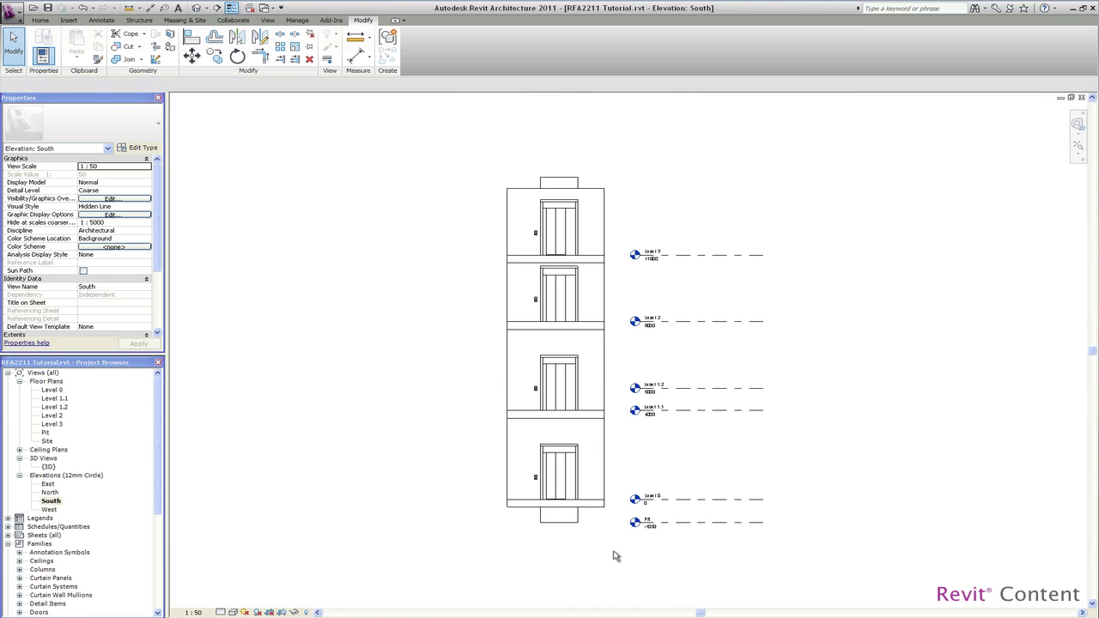
In the Level 0 plan, start walls like the front wall, topped at Level 3 with interior finish-face location
{"action": "double_click", "coordinate": [52, 391]}
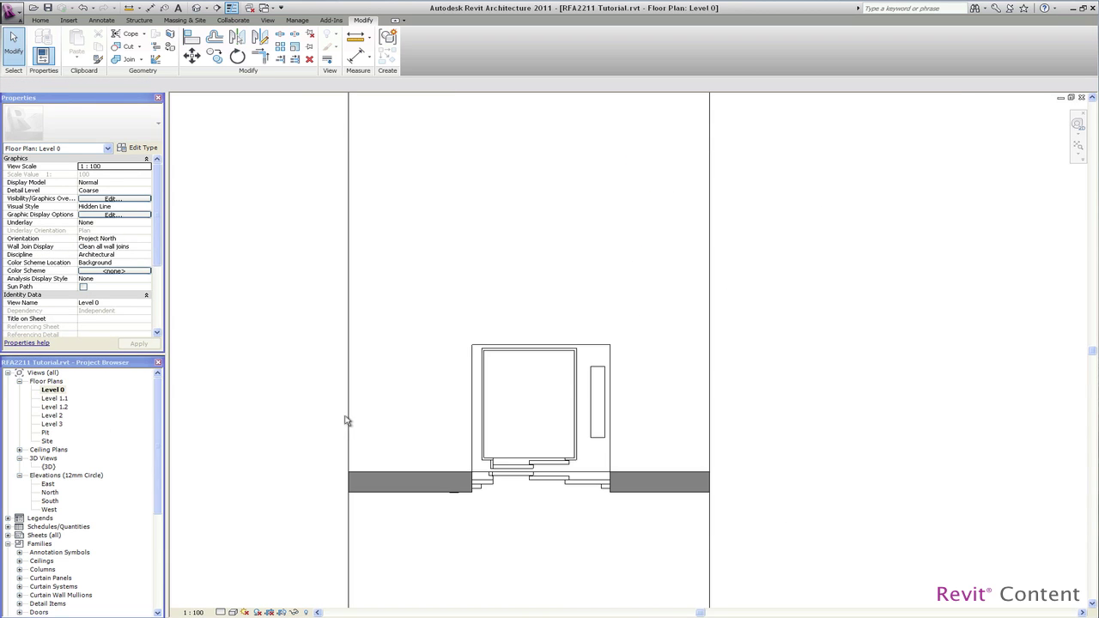
{"action": "left_click", "coordinate": [365, 496]}
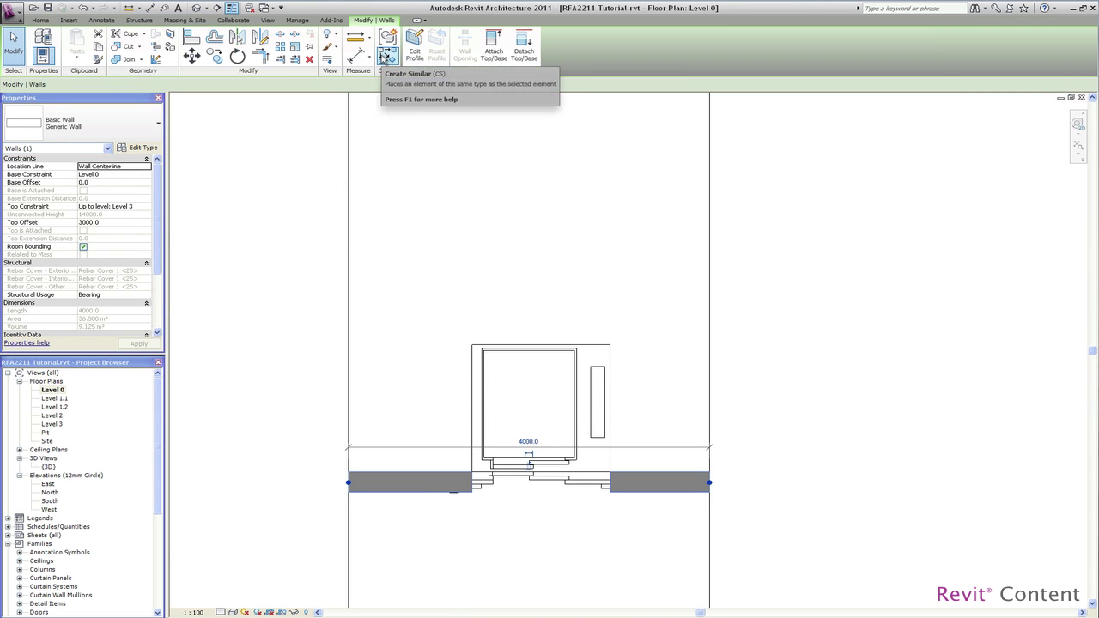
{"action": "left_click", "coordinate": [384, 56]}
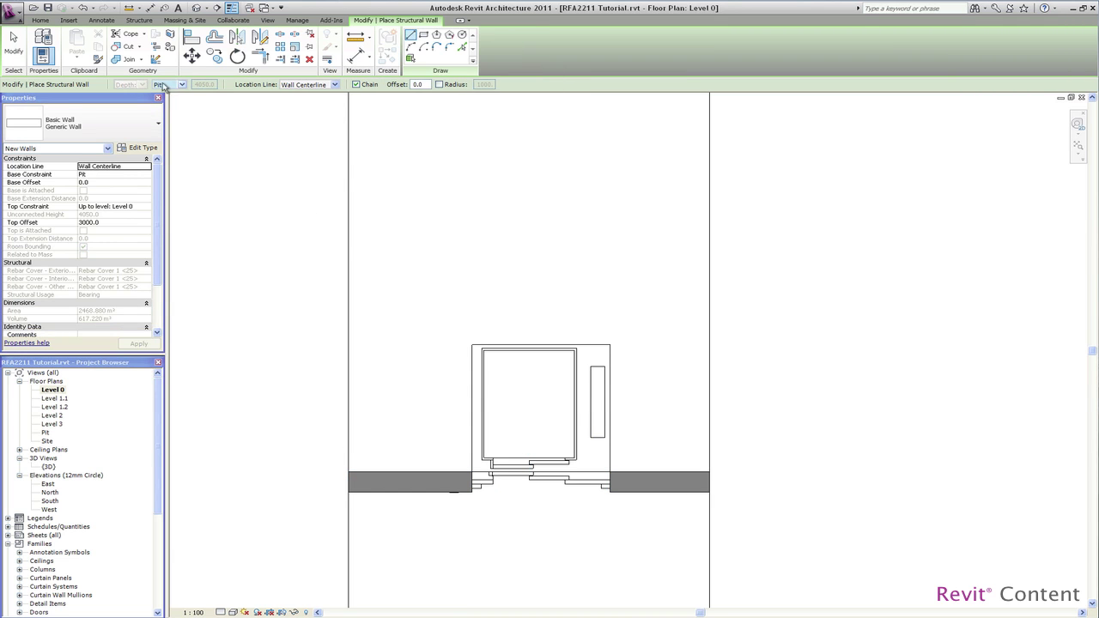
{"action": "left_click", "coordinate": [114, 182]}
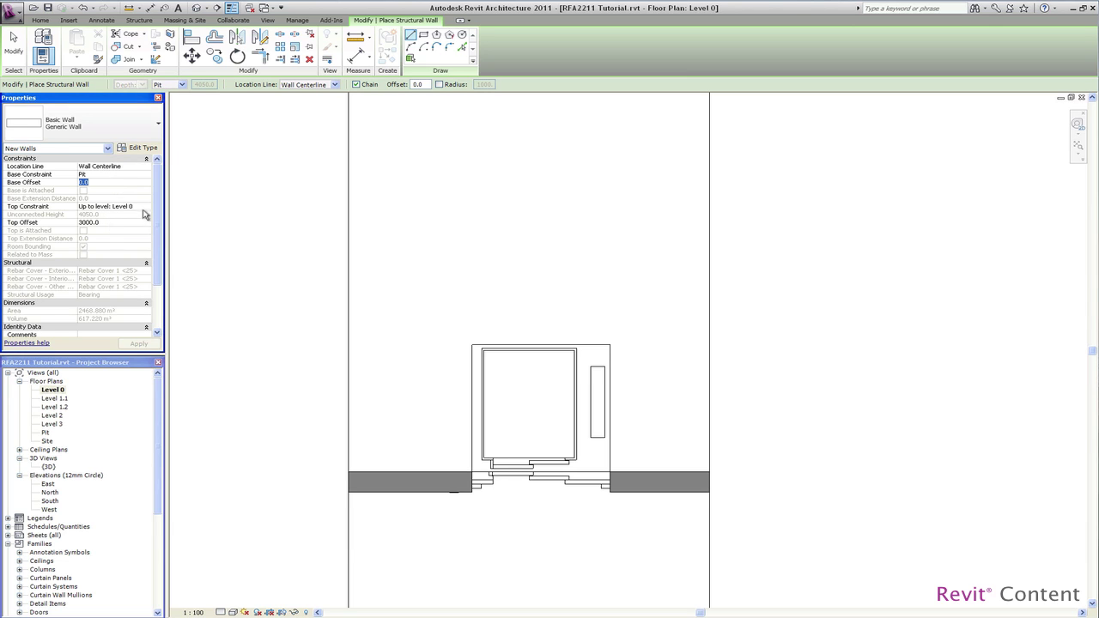
{"action": "left_click", "coordinate": [149, 208]}
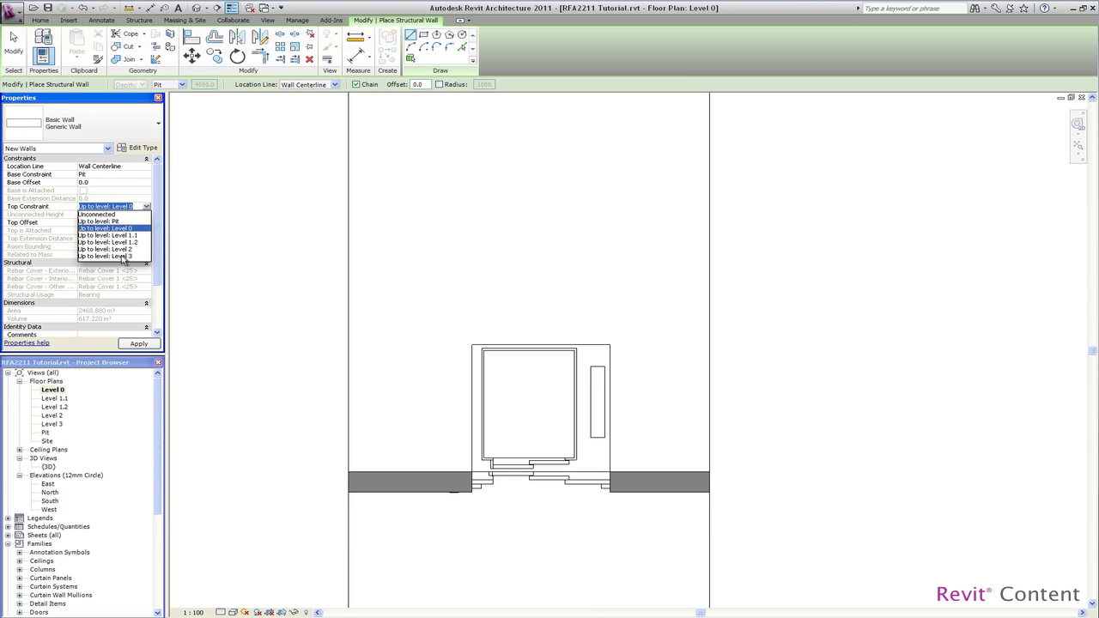
{"action": "left_click", "coordinate": [123, 255]}
{"action": "left_click", "coordinate": [114, 223]}
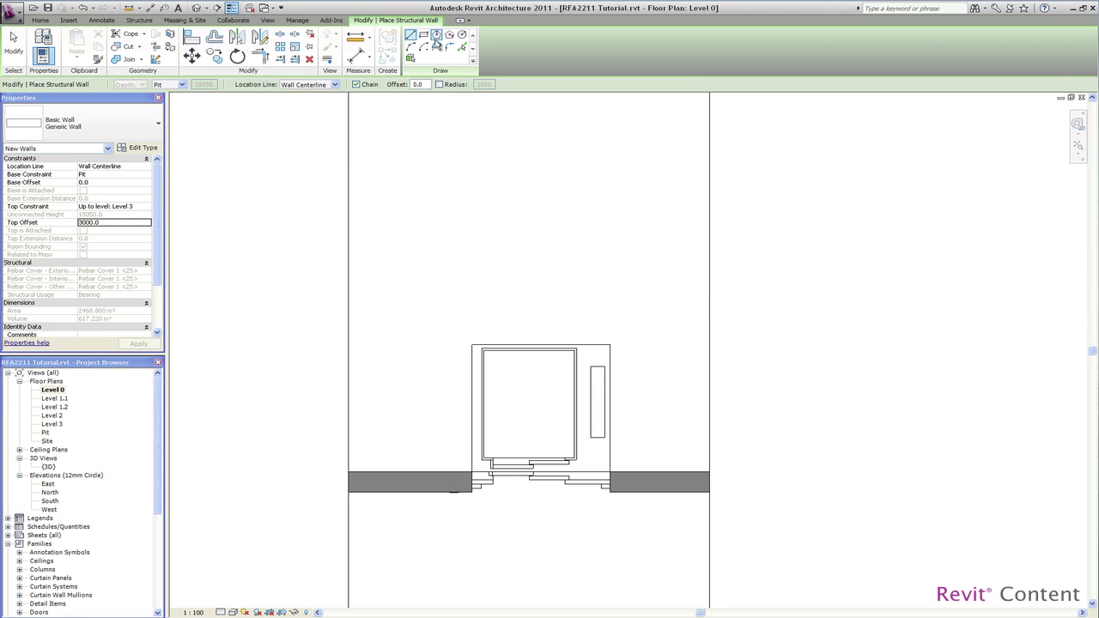
{"action": "left_click", "coordinate": [334, 84]}
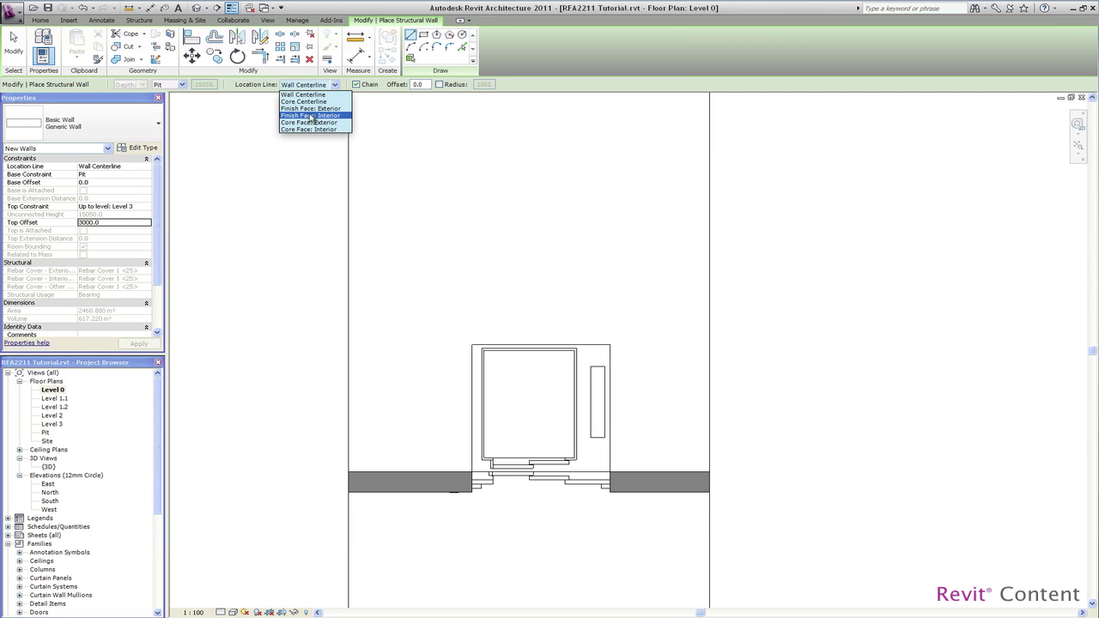
{"action": "left_click", "coordinate": [311, 115]}
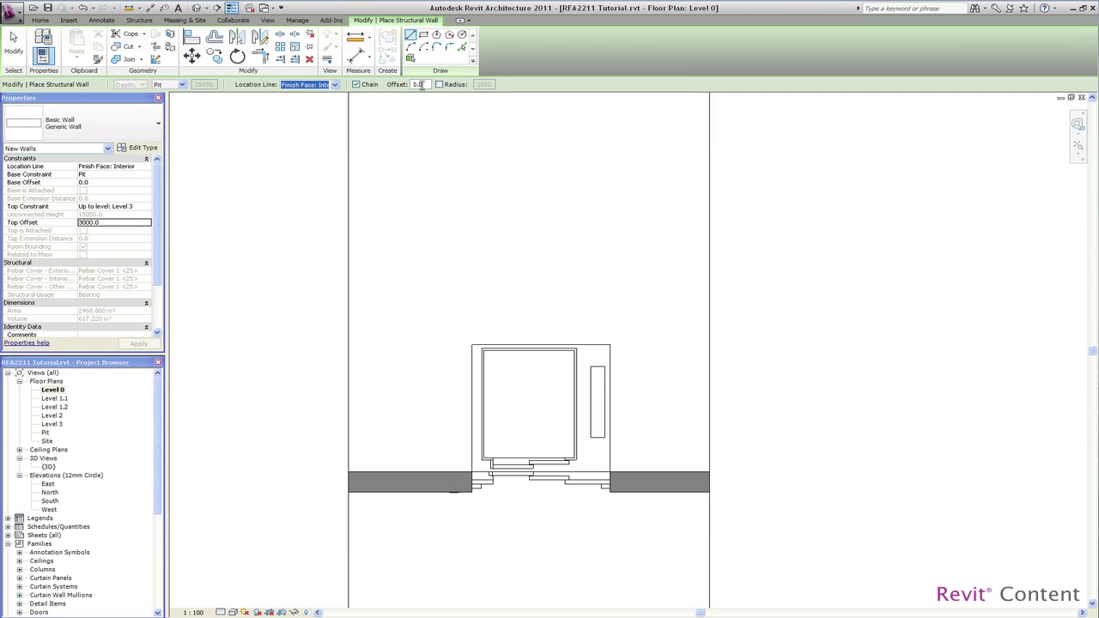
{"action": "left_click", "coordinate": [420, 84]}
Pick the pit's left, back and right edges to place the three shaft walls
{"action": "left_click", "coordinate": [462, 47]}
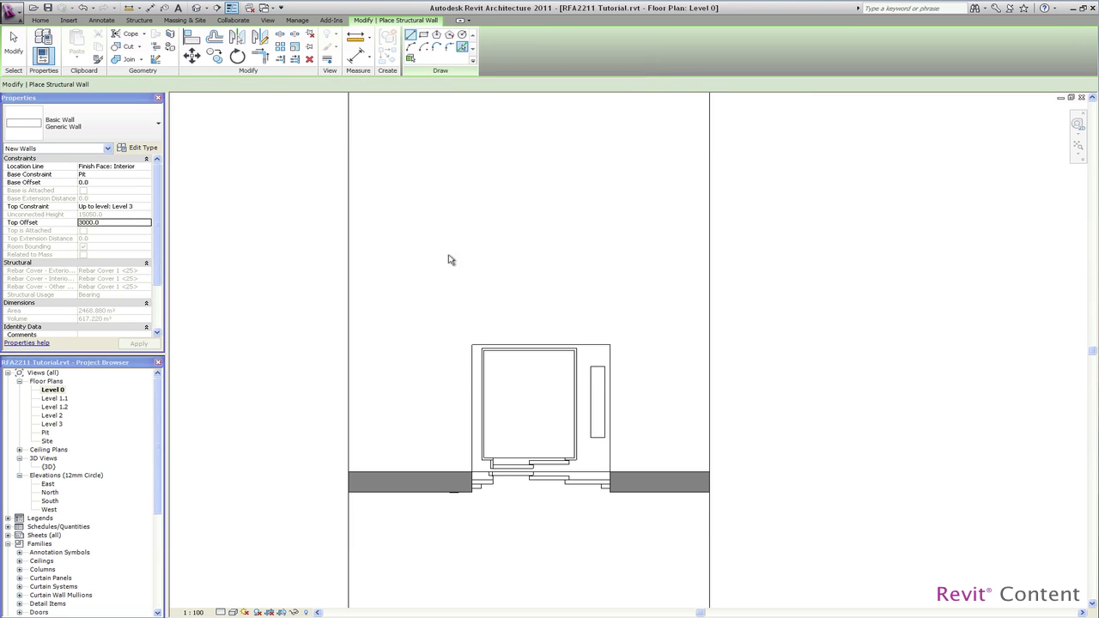
{"action": "left_click", "coordinate": [470, 369]}
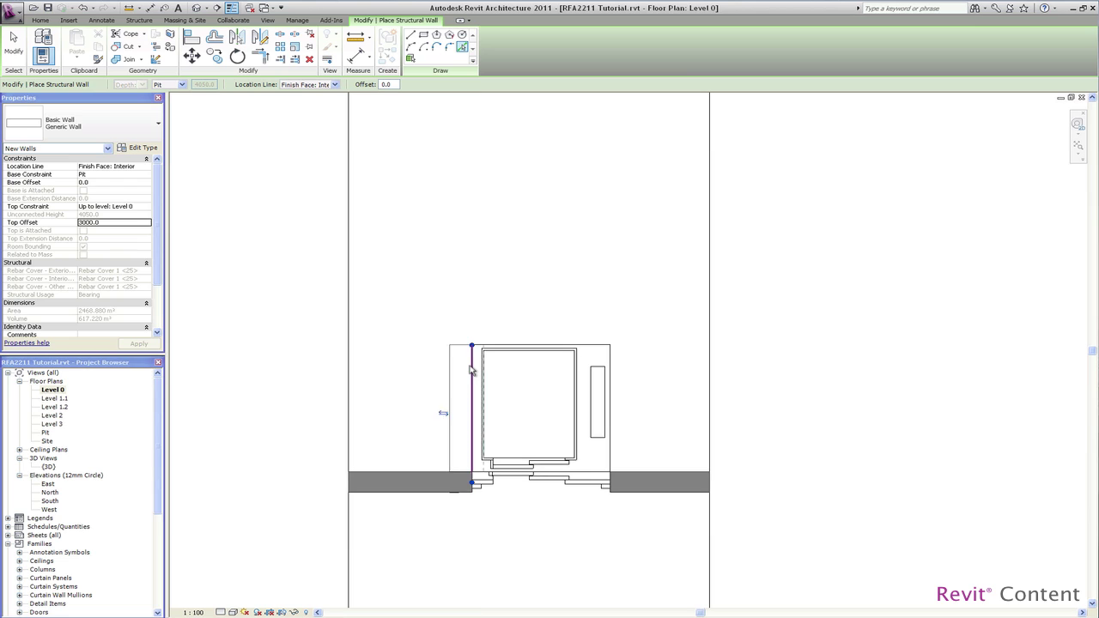
{"action": "left_click", "coordinate": [559, 342]}
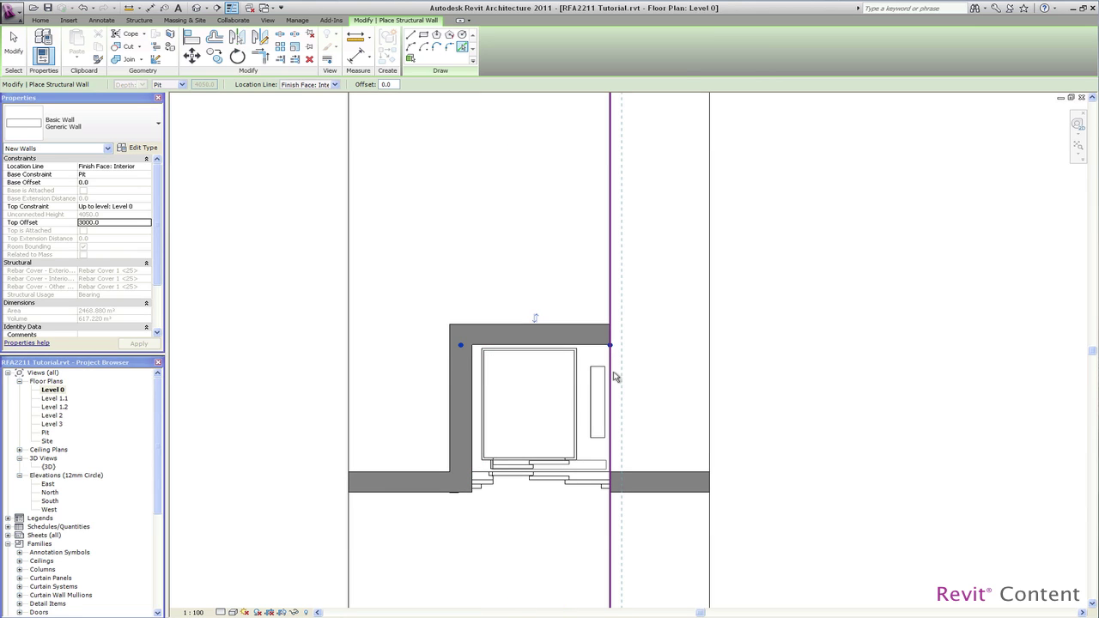
{"action": "left_click", "coordinate": [613, 375]}
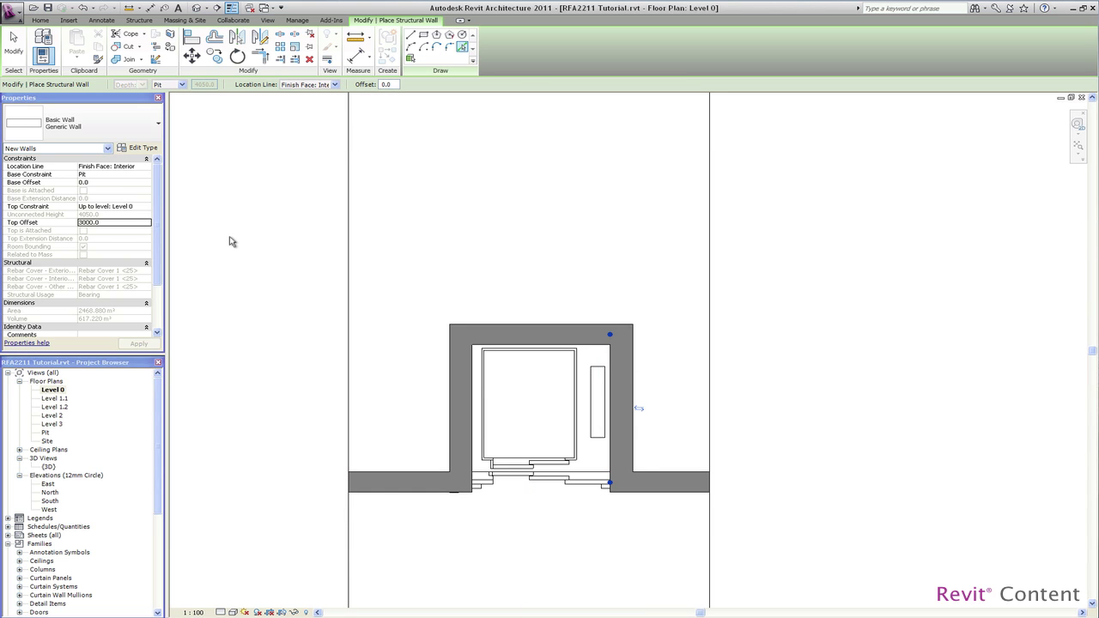
{"action": "key", "text": "Escape"}
{"action": "key", "text": "Escape"}
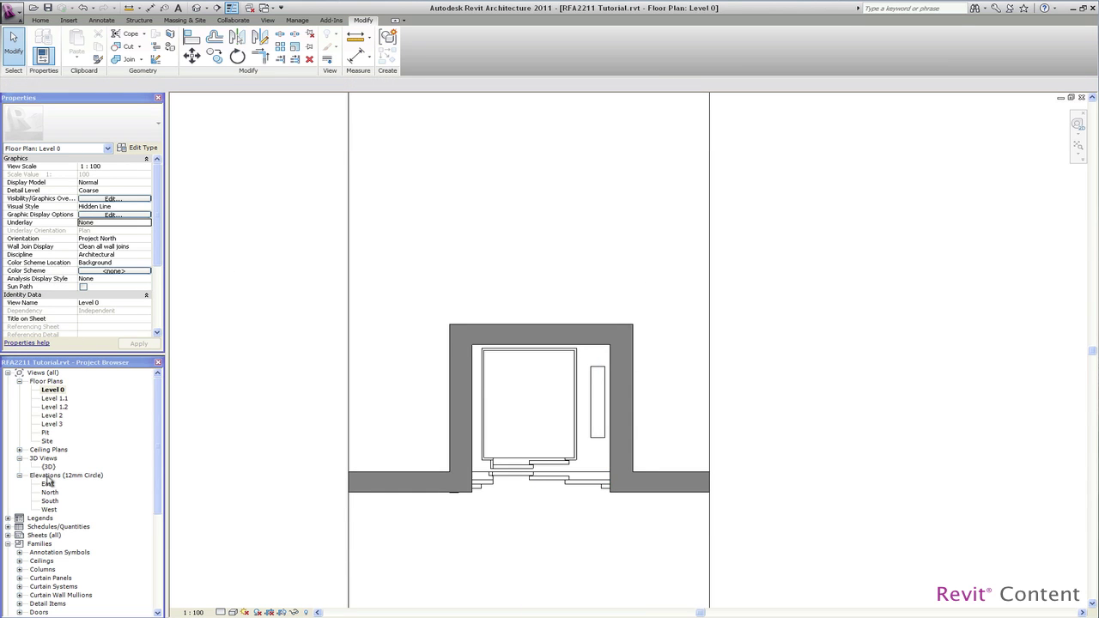
Open the {3D} view and orbit to inspect the shaft
{"action": "double_click", "coordinate": [49, 468]}
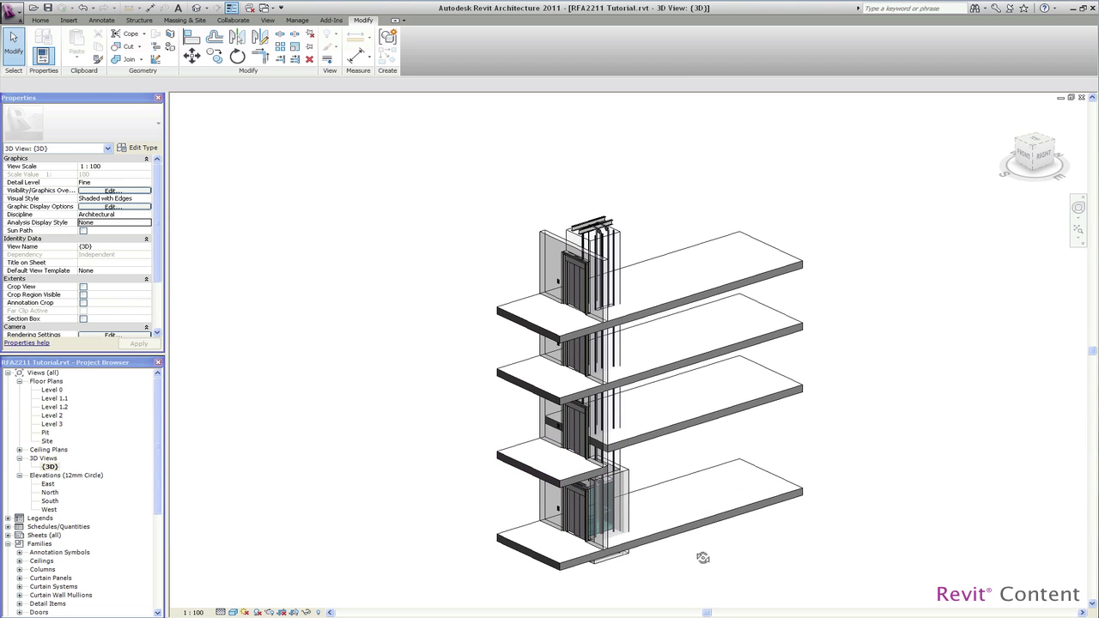
{"action": "mouse_move", "coordinate": [701, 559]}
{"action": "middle_mouse_down", "text": "shift"}
{"action": "mouse_move", "coordinate": [473, 515]}
{"action": "mouse_move", "coordinate": [759, 530]}
{"action": "mouse_move", "coordinate": [824, 501]}
{"action": "mouse_move", "coordinate": [812, 500]}
{"action": "middle_mouse_up", "text": "shift"}
In the South elevation, draw a new level line above Level 3
{"action": "double_click", "coordinate": [54, 501]}
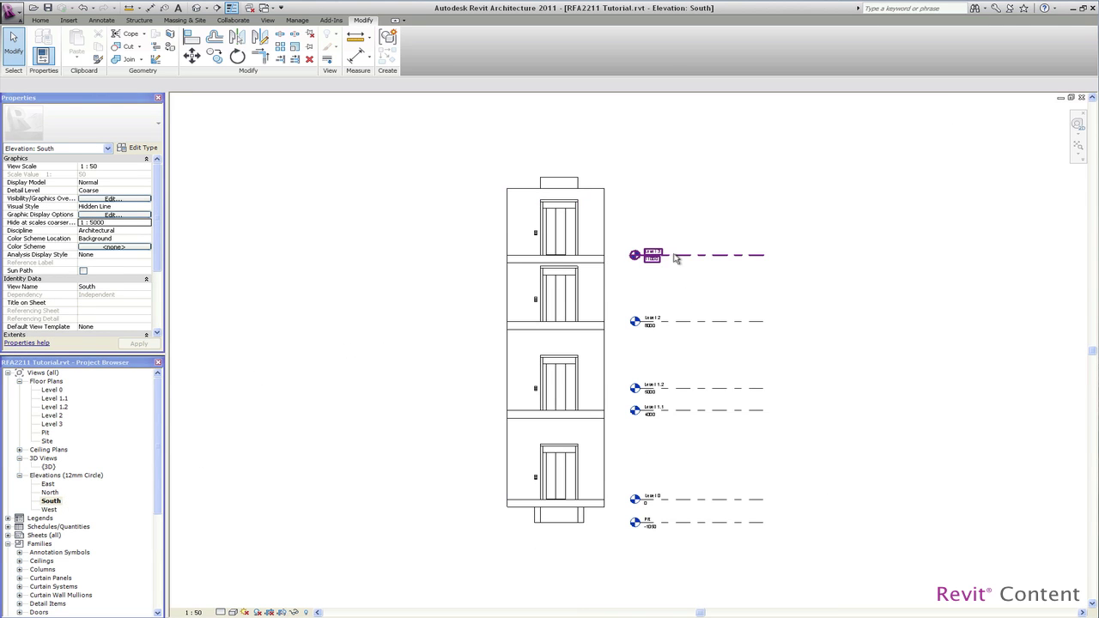
{"action": "left_click", "coordinate": [650, 255]}
{"action": "left_click", "coordinate": [386, 55]}
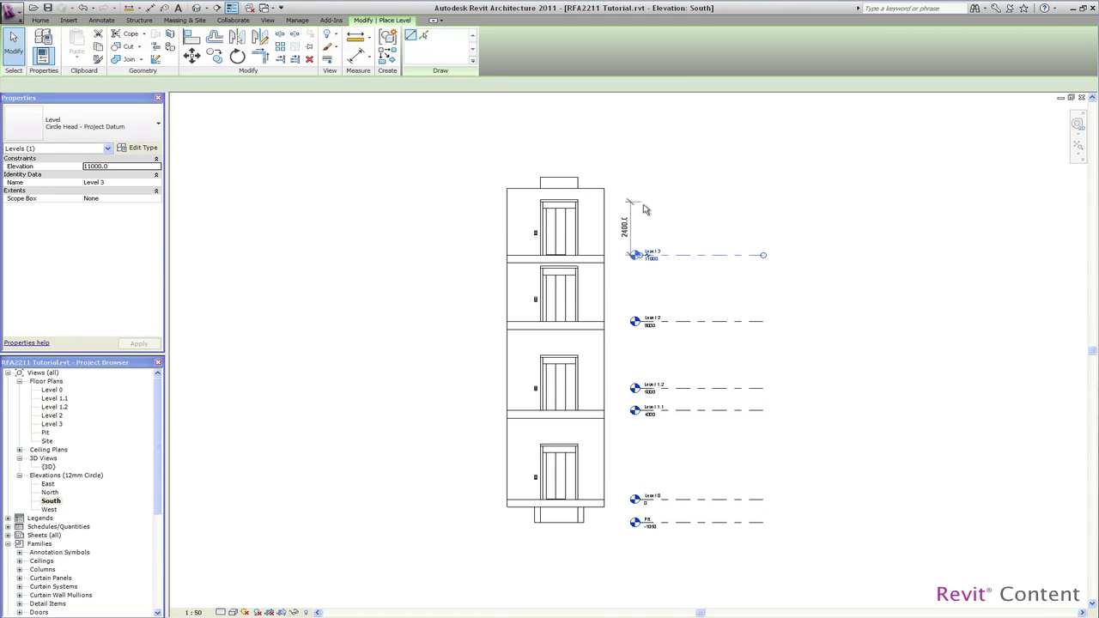
{"action": "left_click", "coordinate": [636, 154]}
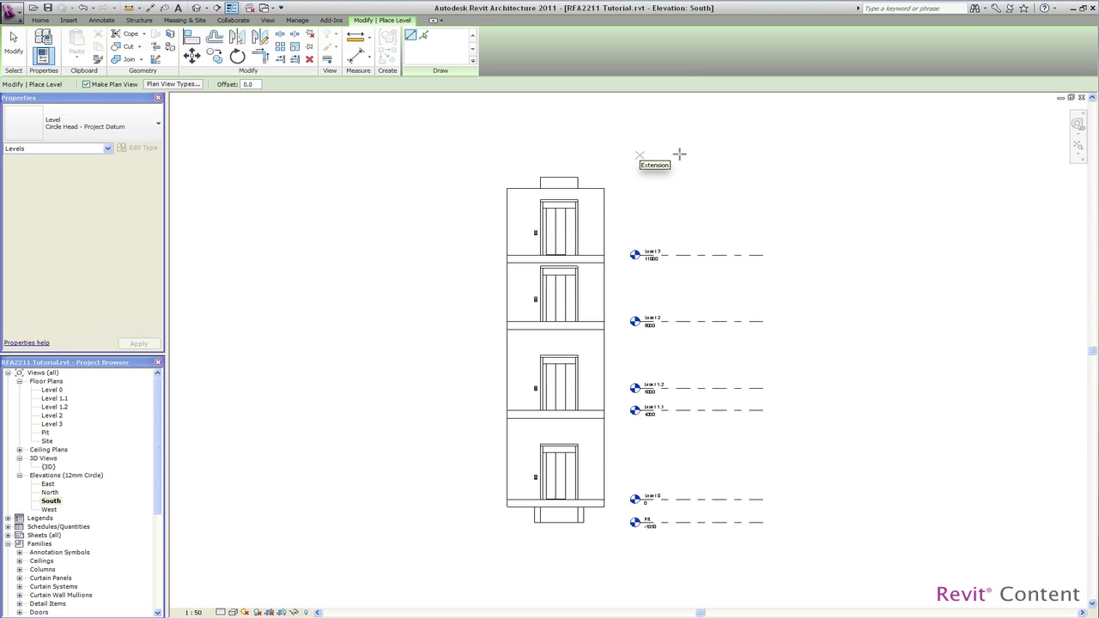
{"action": "left_click", "coordinate": [761, 155]}
{"action": "key", "text": "Escape"}
{"action": "key", "text": "Escape"}
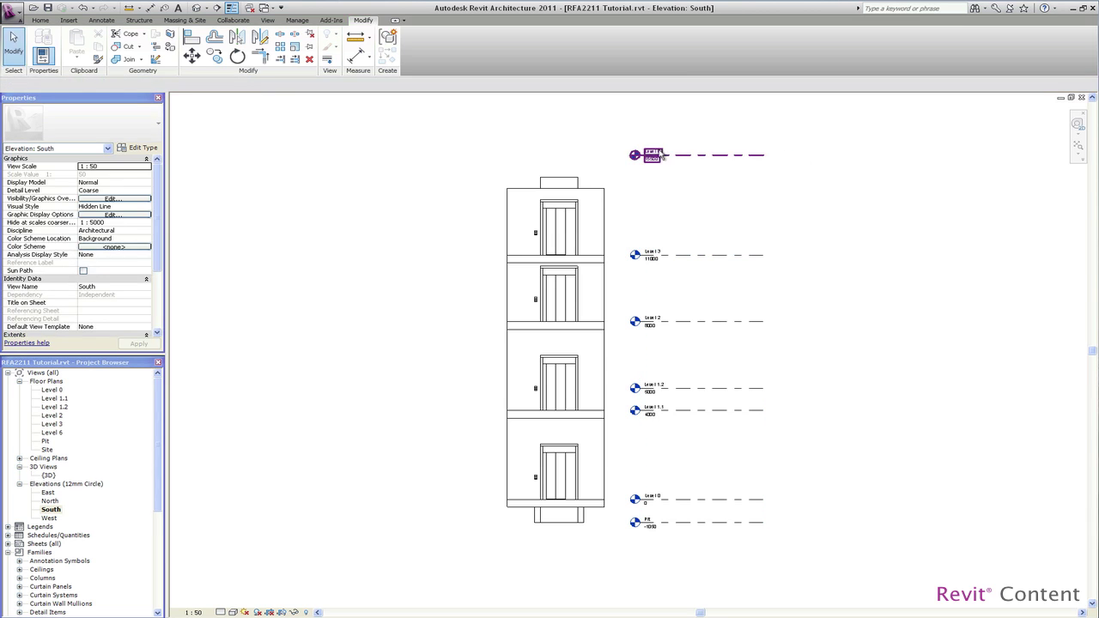
Rename the new level to Overhead, including its matching views
{"action": "left_click", "coordinate": [660, 154]}
{"action": "left_click", "coordinate": [655, 150]}
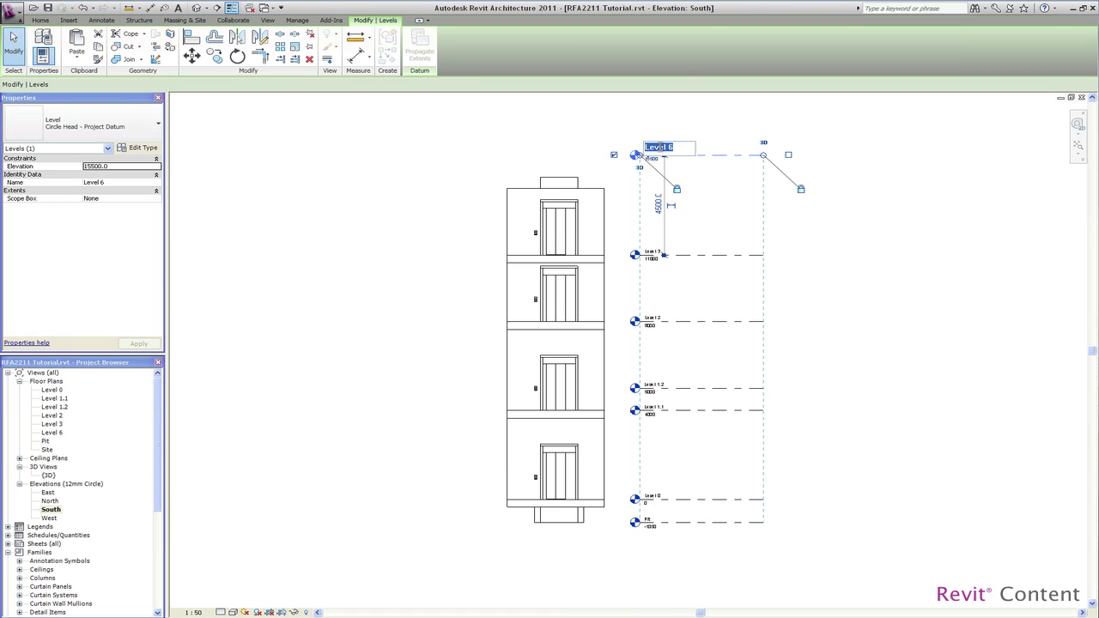
{"action": "type", "text": "Overhead"}
{"action": "key", "text": "Return"}
{"action": "left_click", "coordinate": [666, 338]}
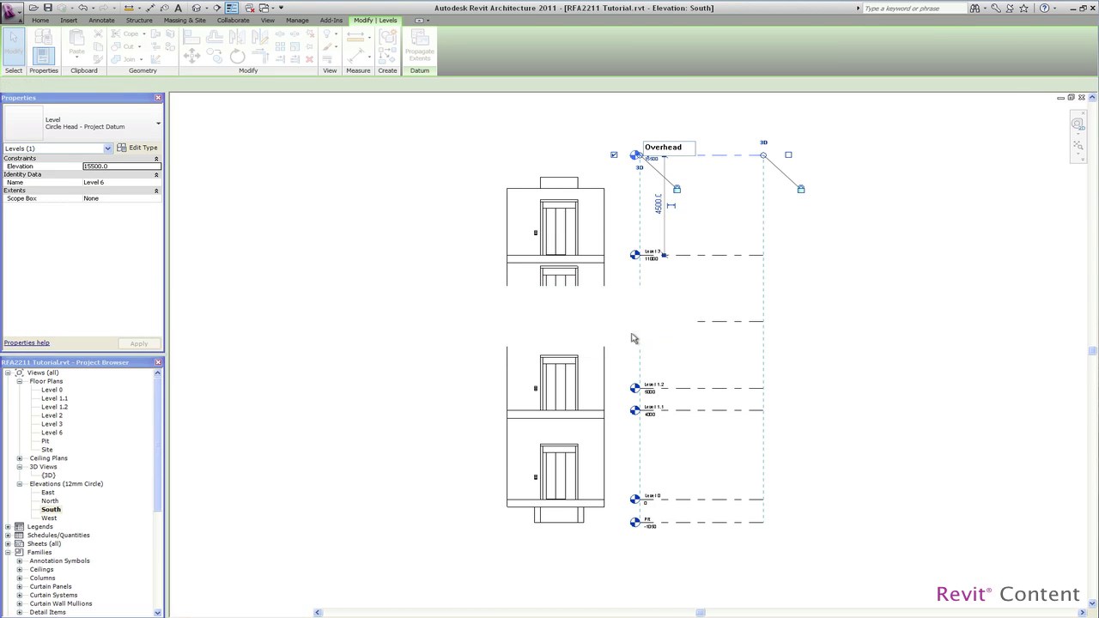
{"action": "left_click", "coordinate": [885, 326]}
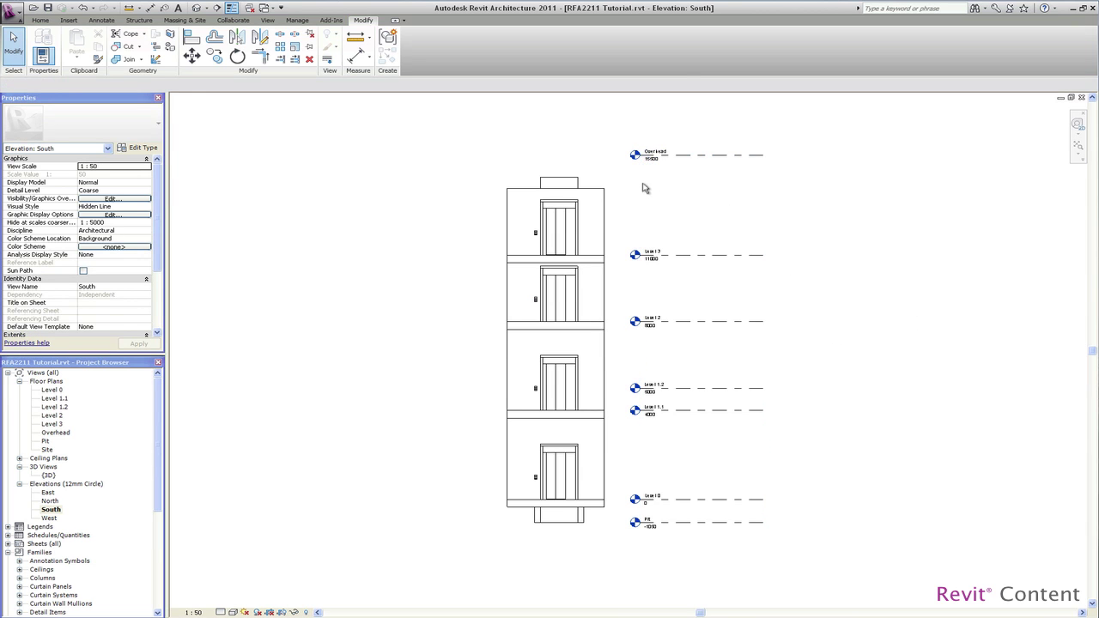
Align the Overhead level to the overhead box's top edge, placing it at 14500
{"action": "key", "text": "a"}
{"action": "key", "text": "l"}
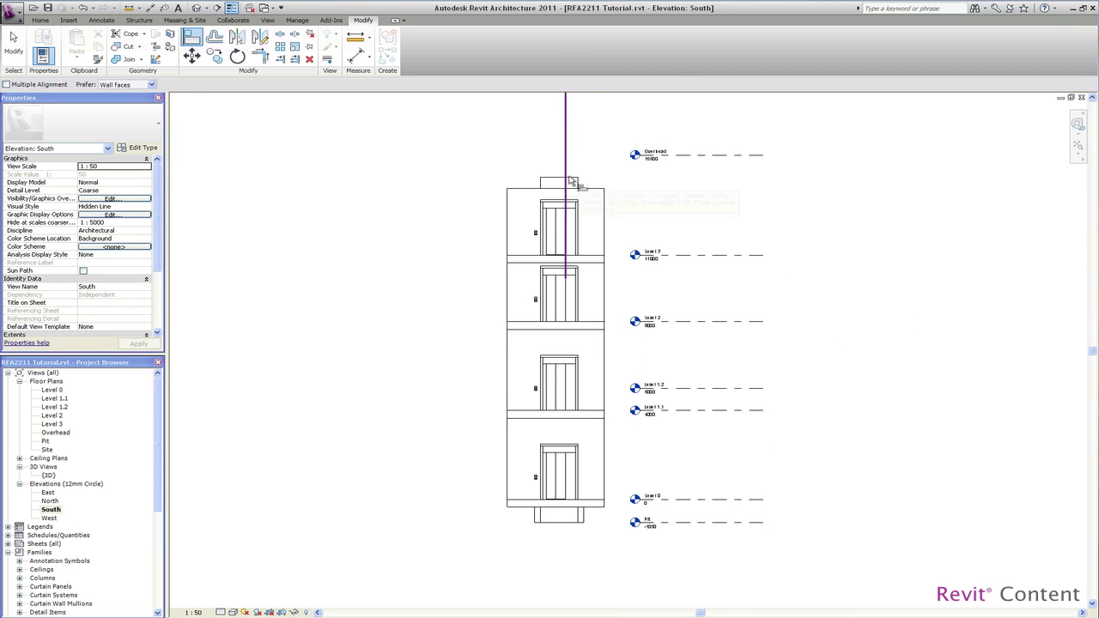
{"action": "left_click", "coordinate": [571, 180]}
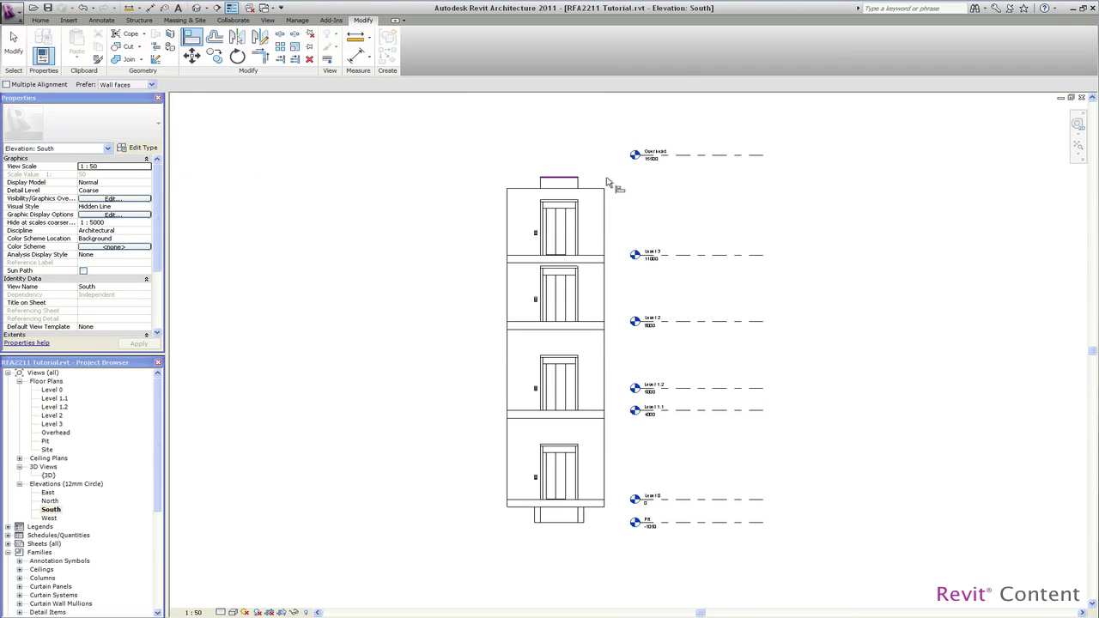
{"action": "left_click", "coordinate": [685, 156]}
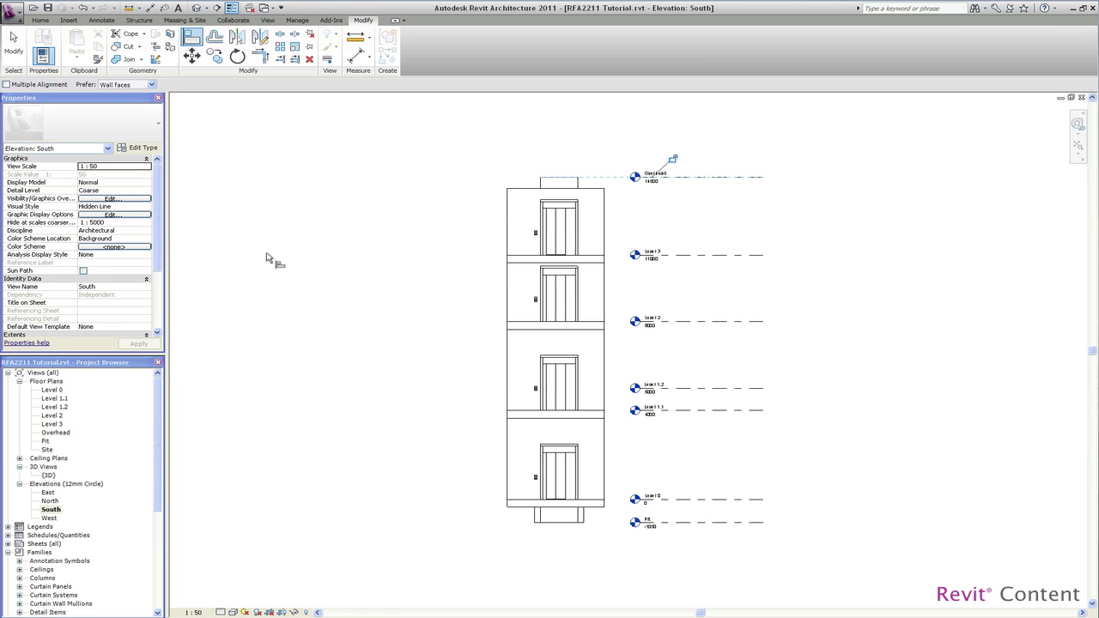
{"action": "key", "text": "Escape"}
{"action": "key", "text": "Escape"}
In 3D, set the three pit walls' Top Constraint to Up to level: Overhead with 0 offset
{"action": "double_click", "coordinate": [49, 475]}
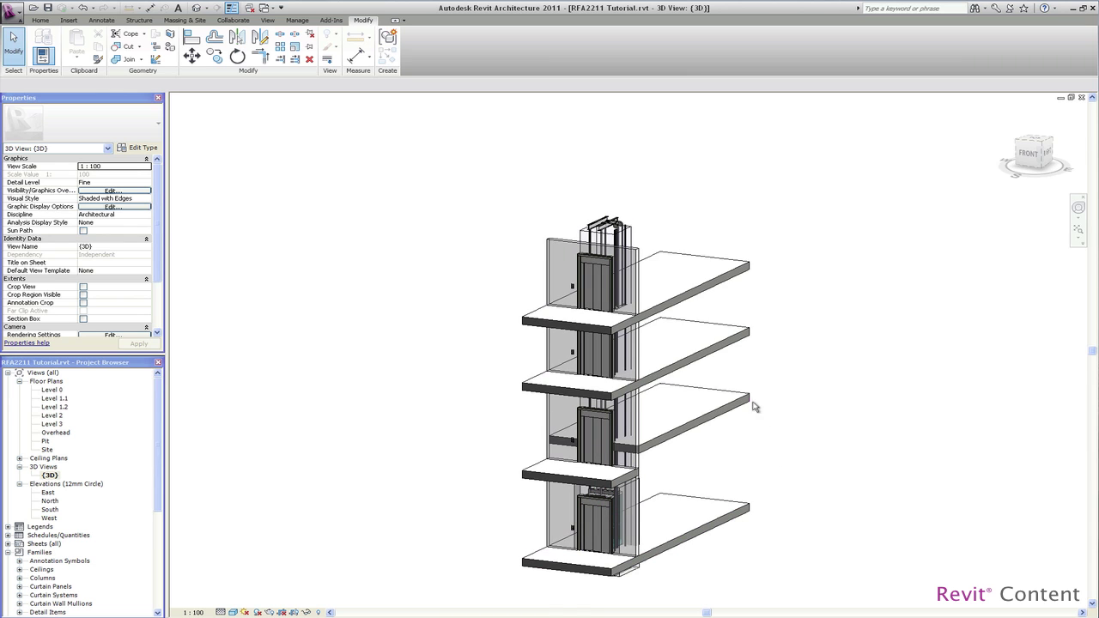
{"action": "mouse_move", "coordinate": [823, 448]}
{"action": "middle_mouse_down", "text": "shift"}
{"action": "mouse_move", "coordinate": [788, 414]}
{"action": "mouse_move", "coordinate": [682, 523]}
{"action": "mouse_move", "coordinate": [560, 513]}
{"action": "mouse_move", "coordinate": [529, 468]}
{"action": "middle_mouse_up", "text": "shift"}
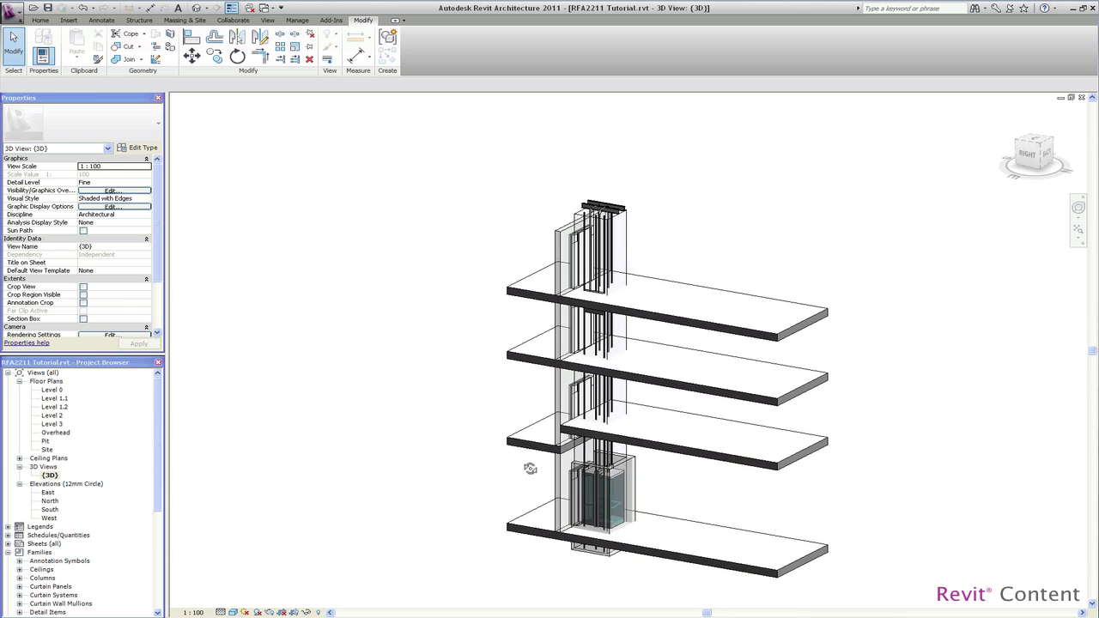
{"action": "left_click", "coordinate": [585, 465]}
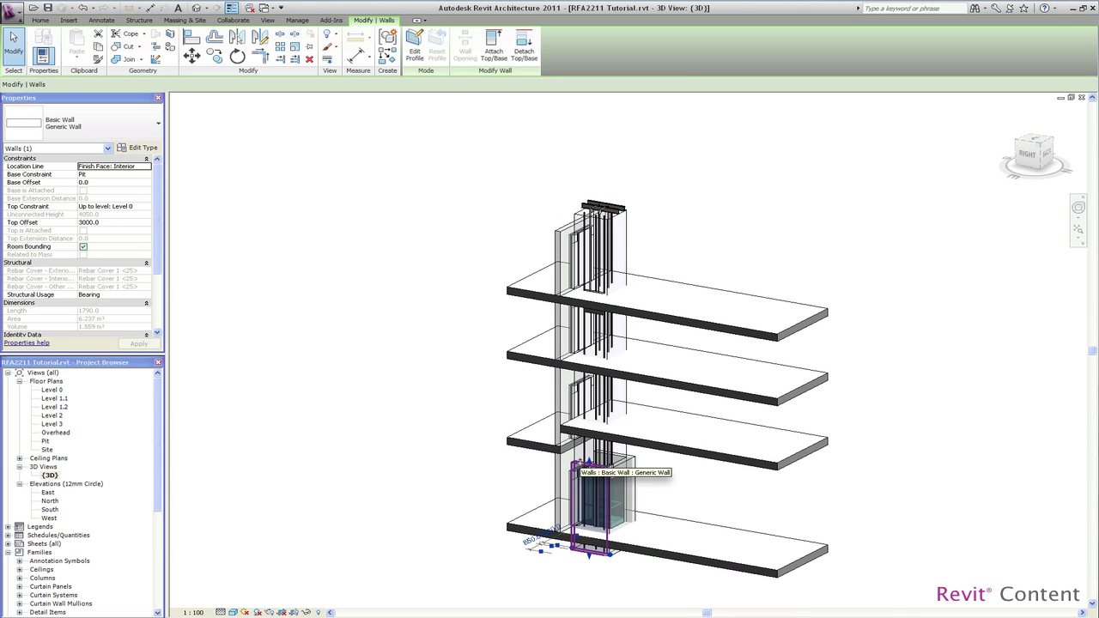
{"action": "left_click", "coordinate": [636, 463], "text": "ctrl"}
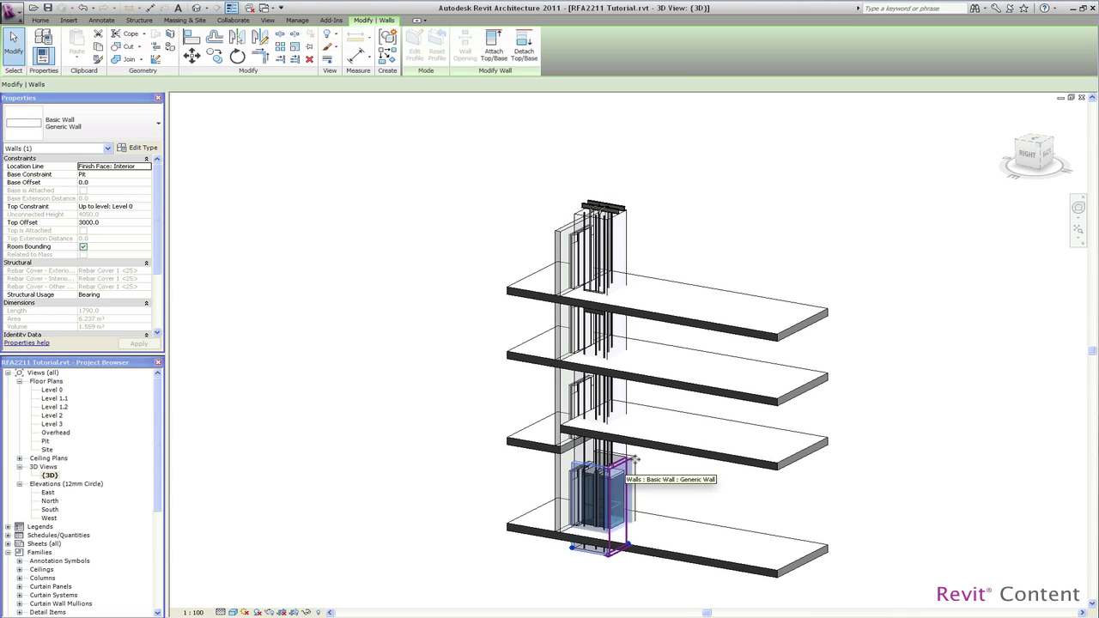
{"action": "left_click", "coordinate": [637, 460], "text": "ctrl"}
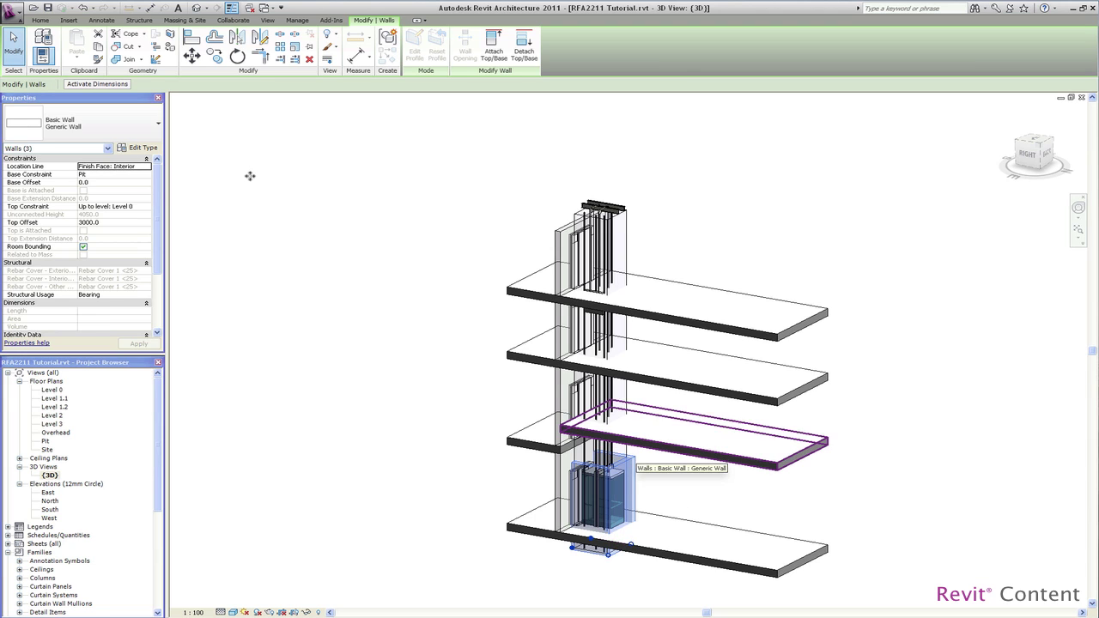
{"action": "left_click", "coordinate": [146, 208]}
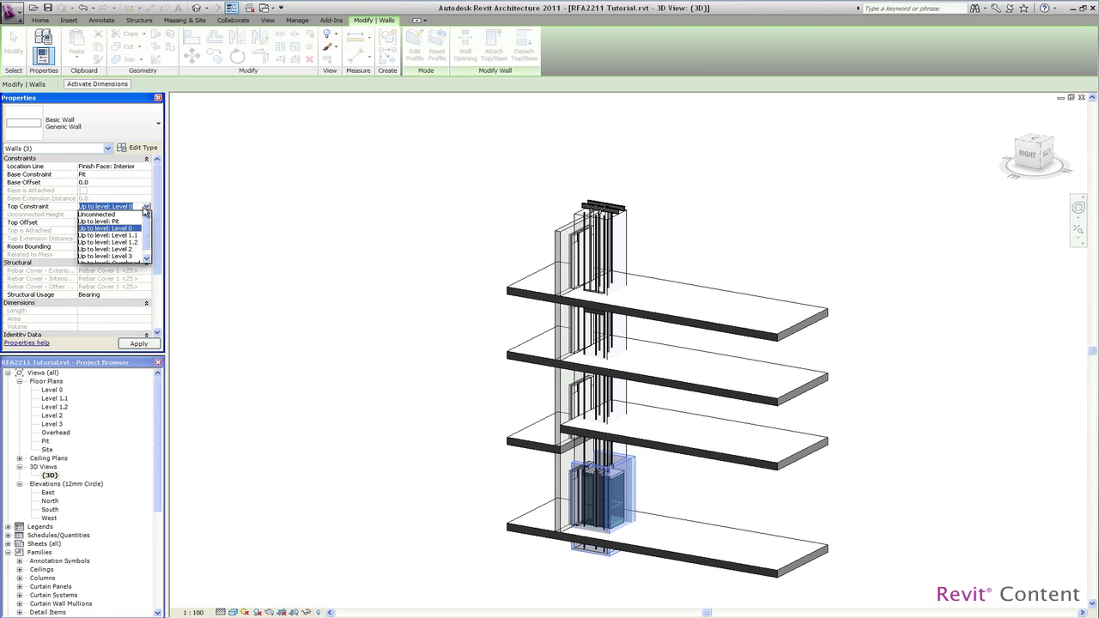
{"action": "left_click_drag", "start_coordinate": [148, 232], "coordinate": [144, 249]}
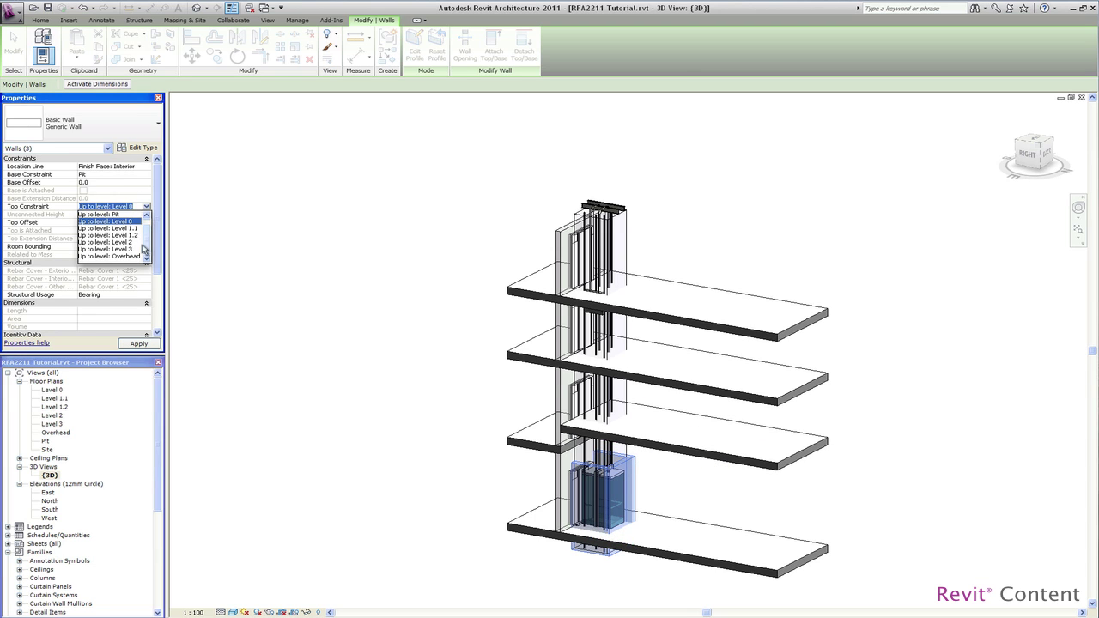
{"action": "left_click", "coordinate": [120, 256]}
{"action": "left_click", "coordinate": [116, 221]}
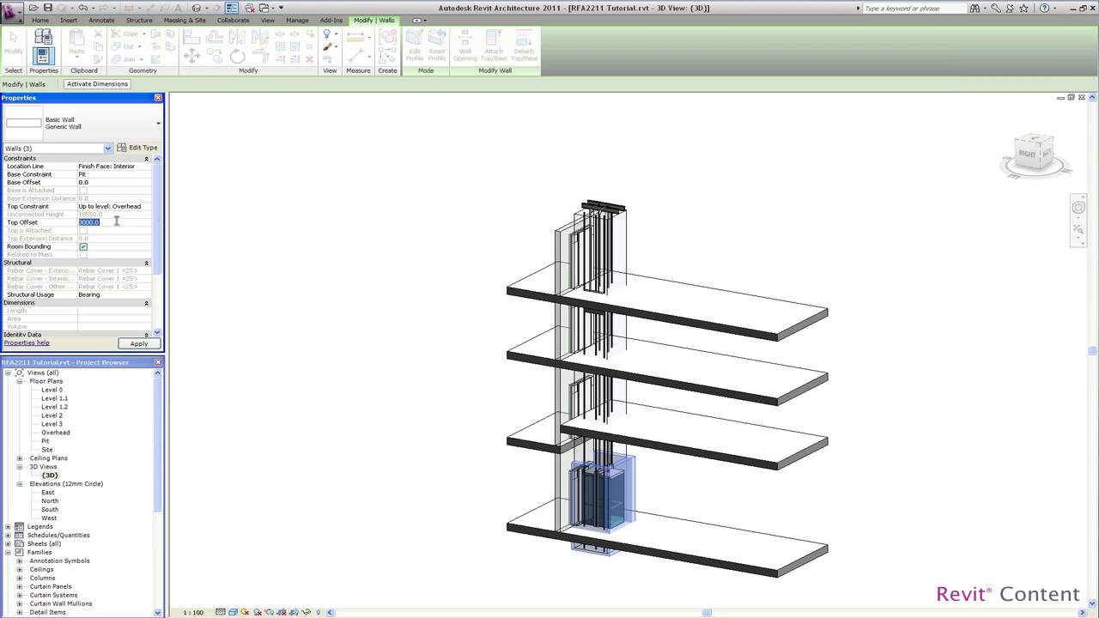
{"action": "type", "text": "0"}
{"action": "left_click", "coordinate": [139, 345]}
{"action": "left_click", "coordinate": [378, 379]}
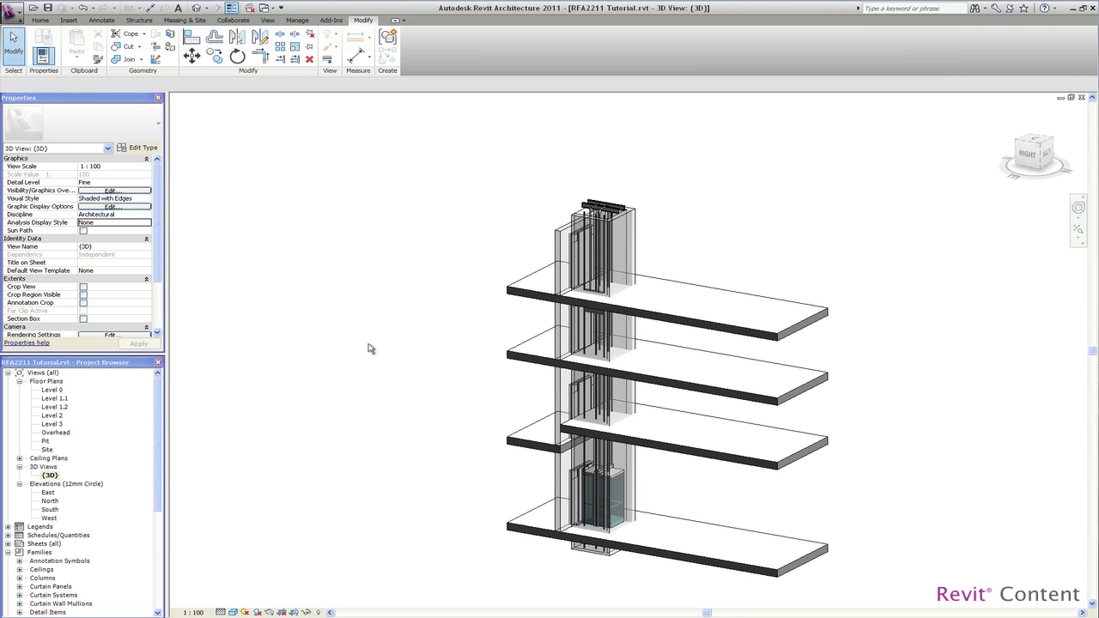
{"action": "middle_click_drag", "start_coordinate": [422, 386], "coordinate": [647, 413], "text": "shift"}
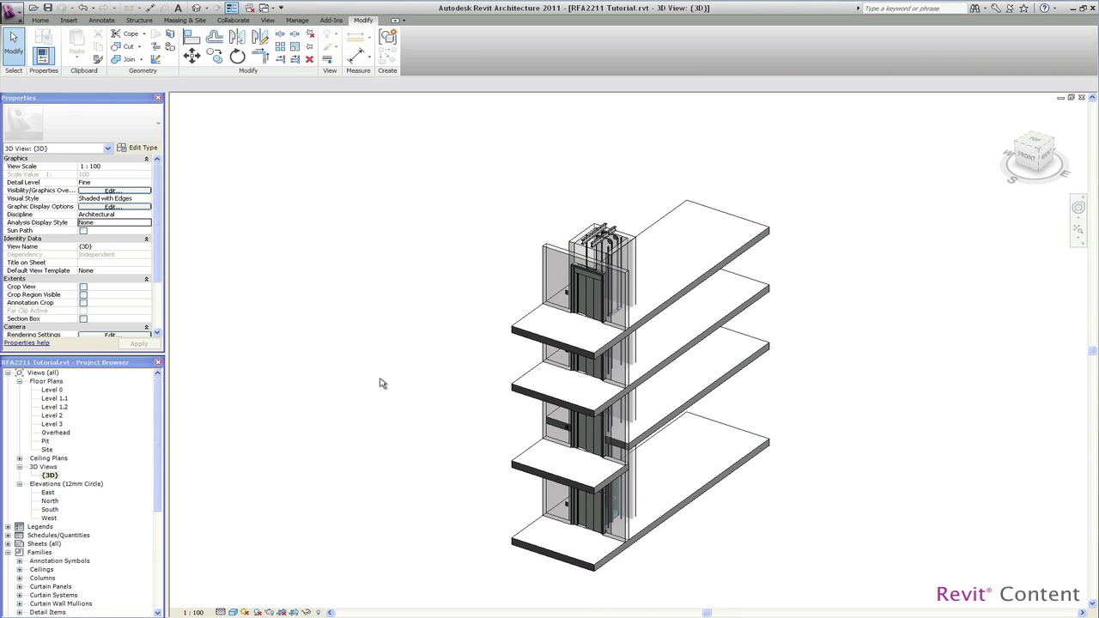
Change the front shaft wall's top from Level 3 to Overhead with 0 Top Offset
{"action": "left_click", "coordinate": [552, 254]}
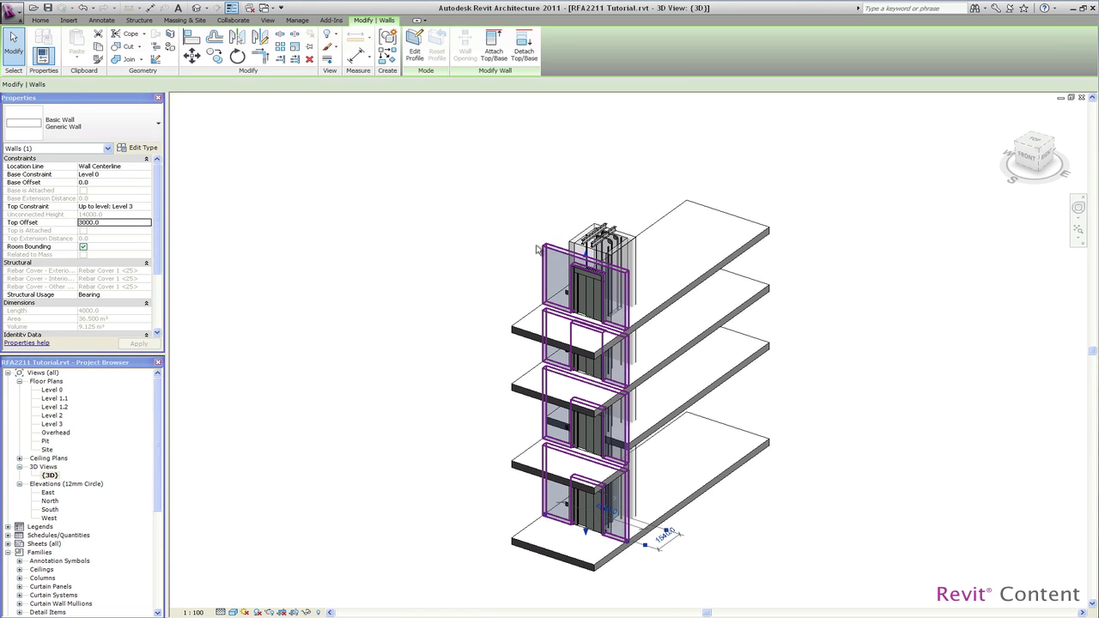
{"action": "left_click", "coordinate": [147, 207]}
{"action": "scroll", "coordinate": [121, 243], "scroll_direction": "down", "scroll_amount": 1}
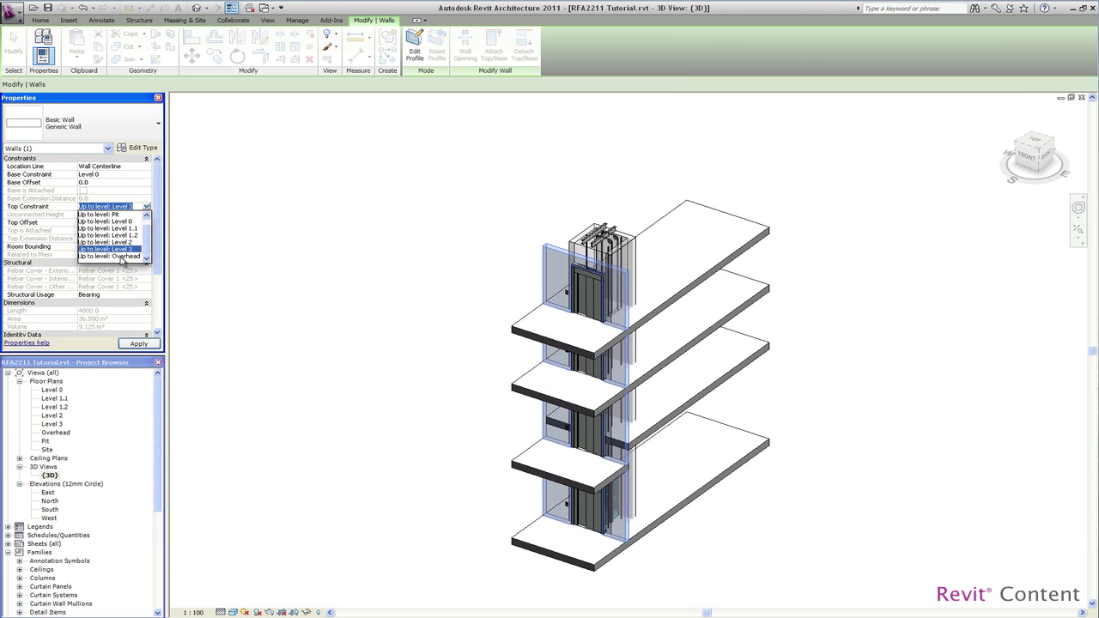
{"action": "left_click", "coordinate": [121, 261]}
{"action": "left_click", "coordinate": [120, 223]}
{"action": "type", "text": "0"}
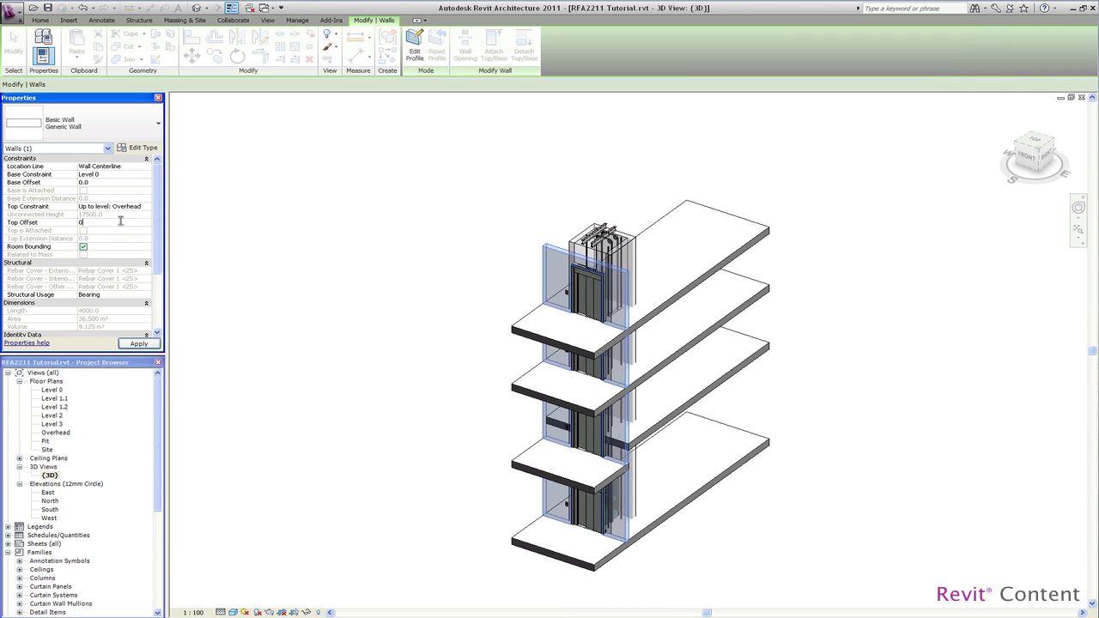
{"action": "left_click", "coordinate": [293, 280]}
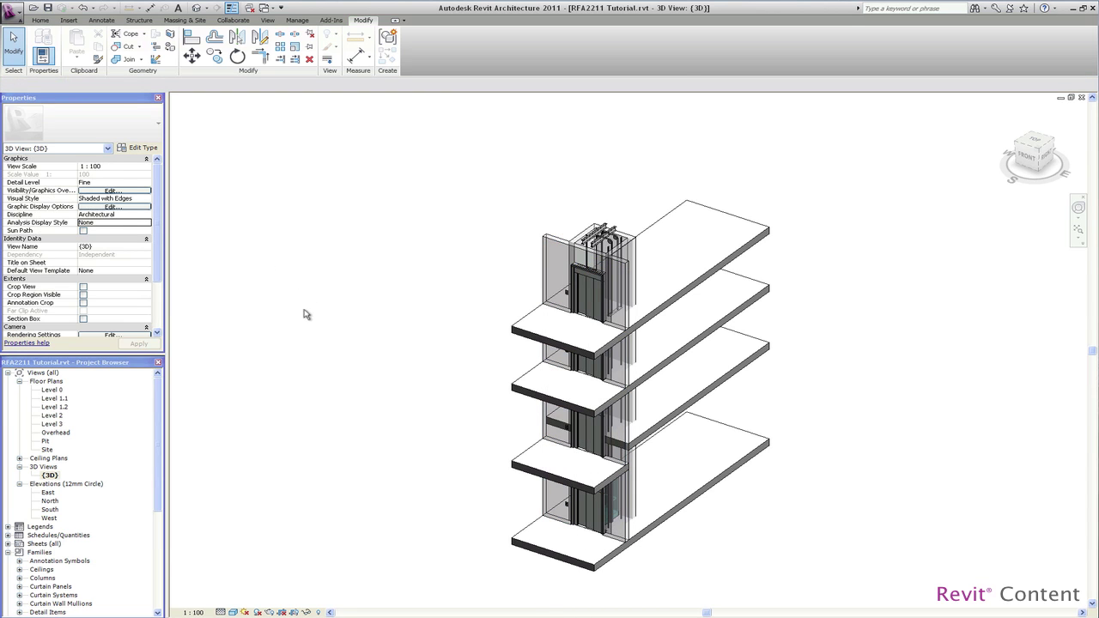
Cut a rectangular vertical opening through the Level 0 floor inside the shaft walls
{"action": "double_click", "coordinate": [55, 391]}
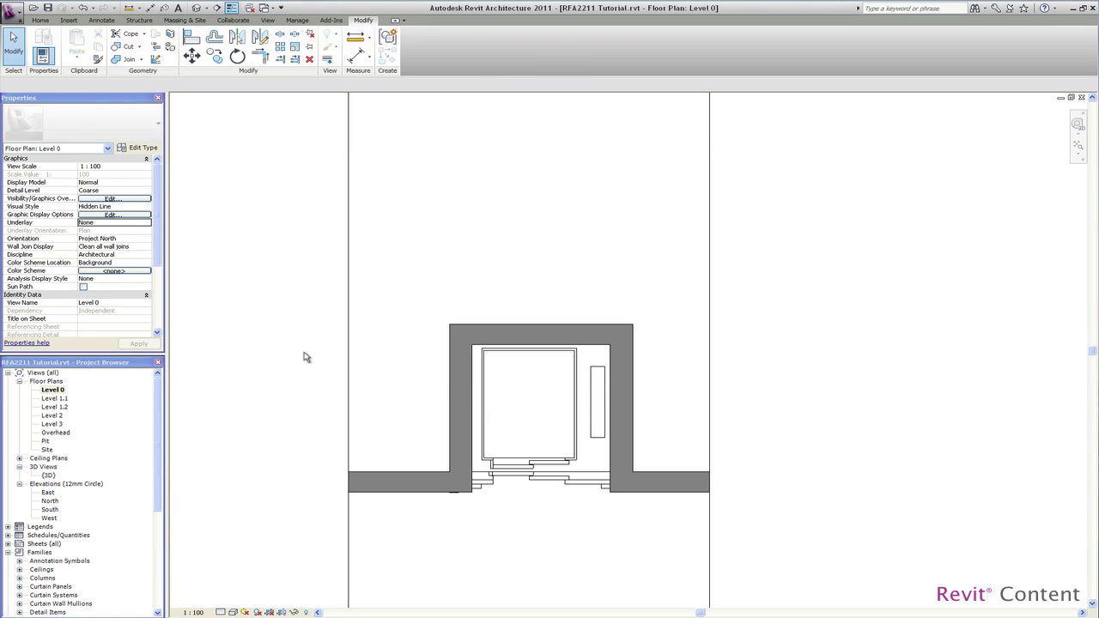
{"action": "left_click", "coordinate": [284, 137]}
{"action": "key", "text": "Escape"}
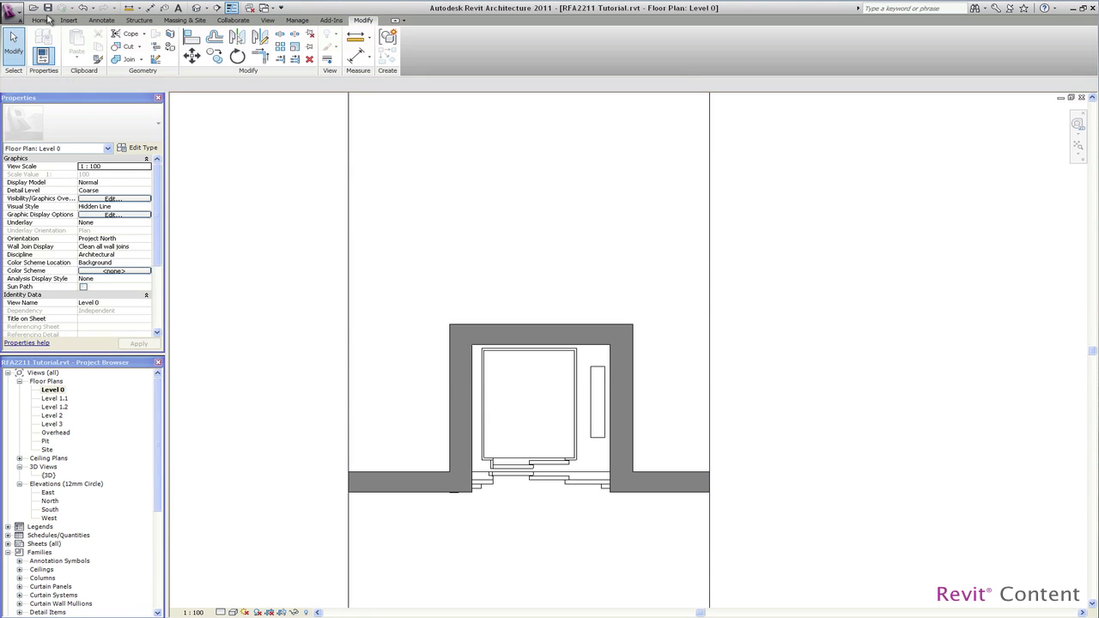
{"action": "left_click", "coordinate": [40, 20]}
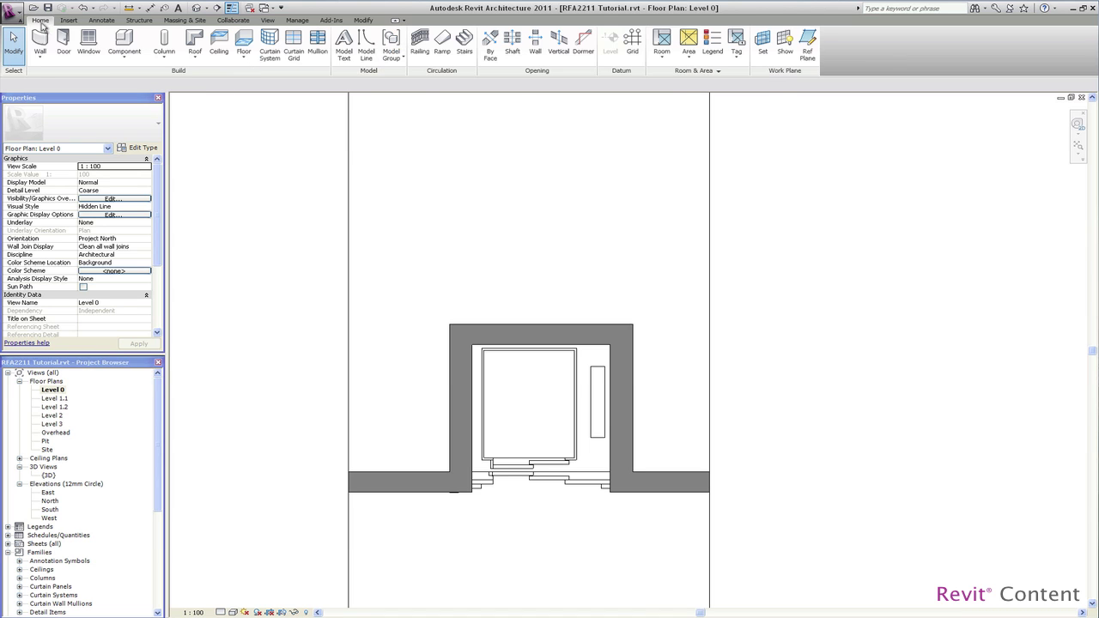
{"action": "left_click", "coordinate": [559, 45]}
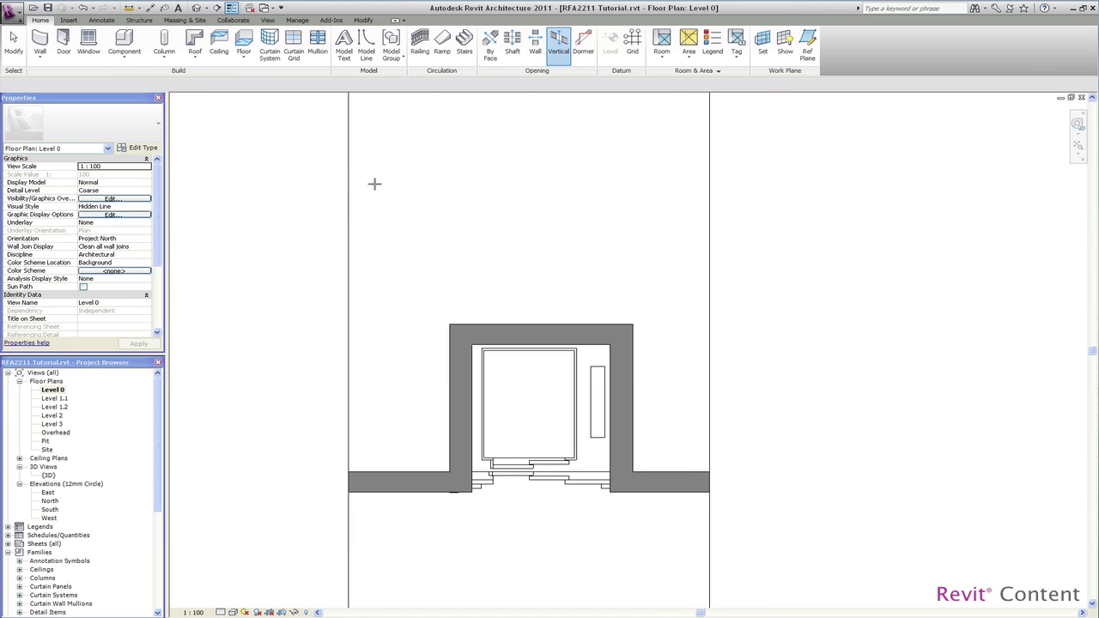
{"action": "left_click", "coordinate": [346, 153]}
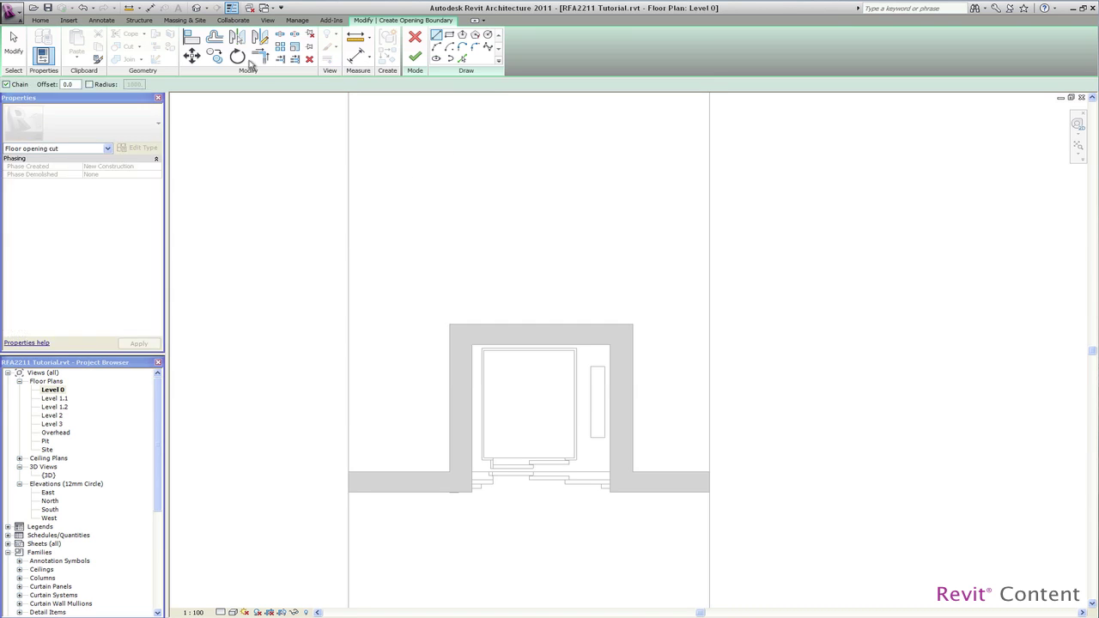
{"action": "left_click", "coordinate": [449, 34]}
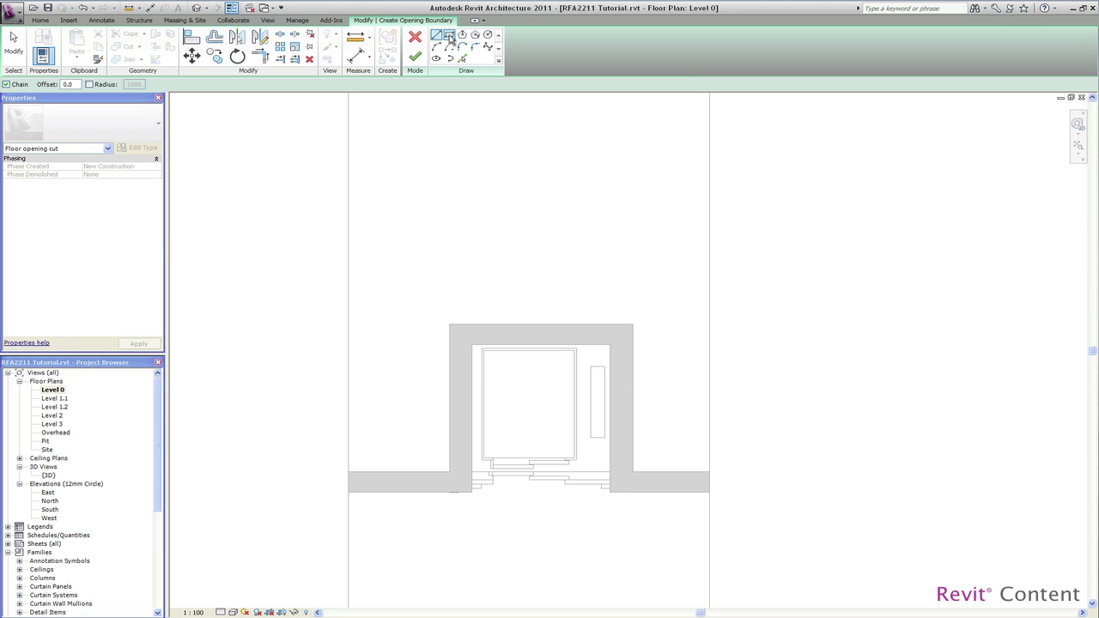
{"action": "left_click", "coordinate": [471, 344]}
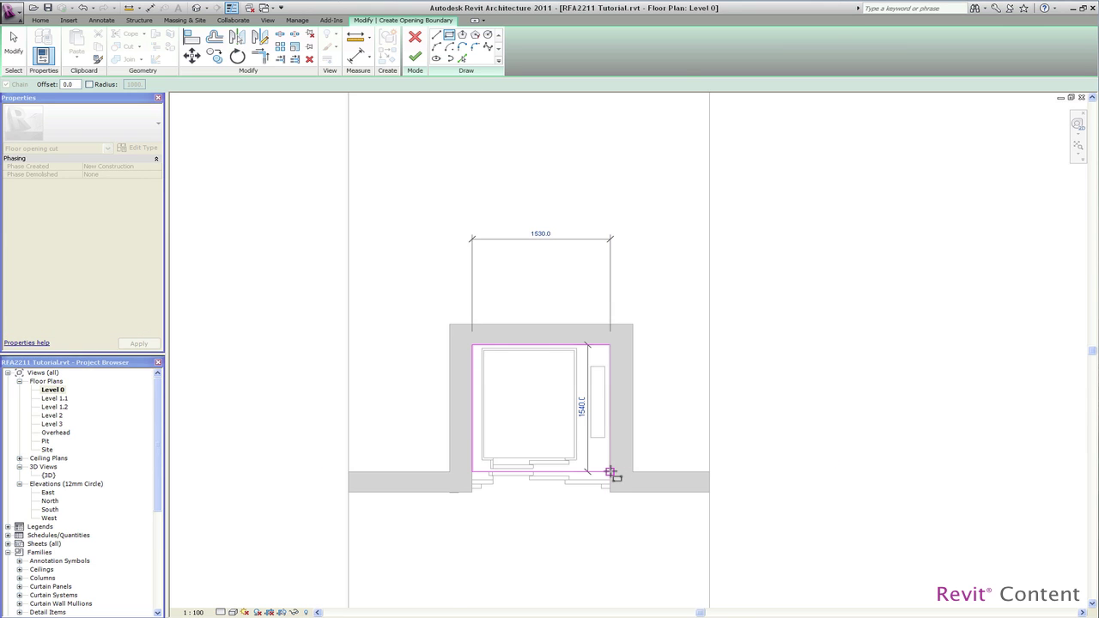
{"action": "left_click", "coordinate": [610, 473]}
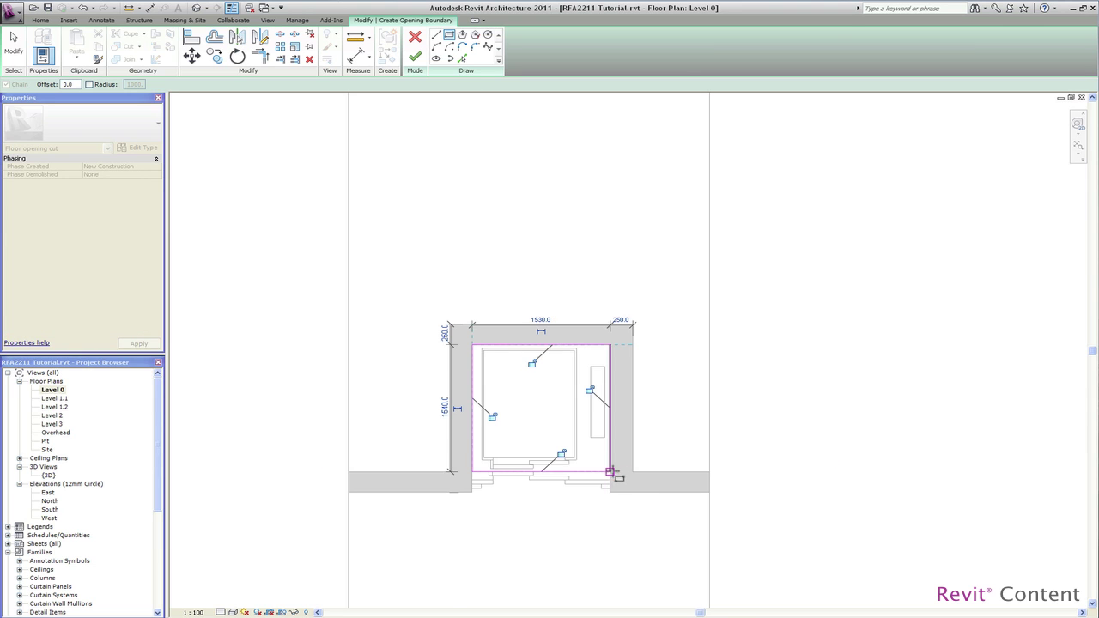
{"action": "left_click", "coordinate": [416, 58]}
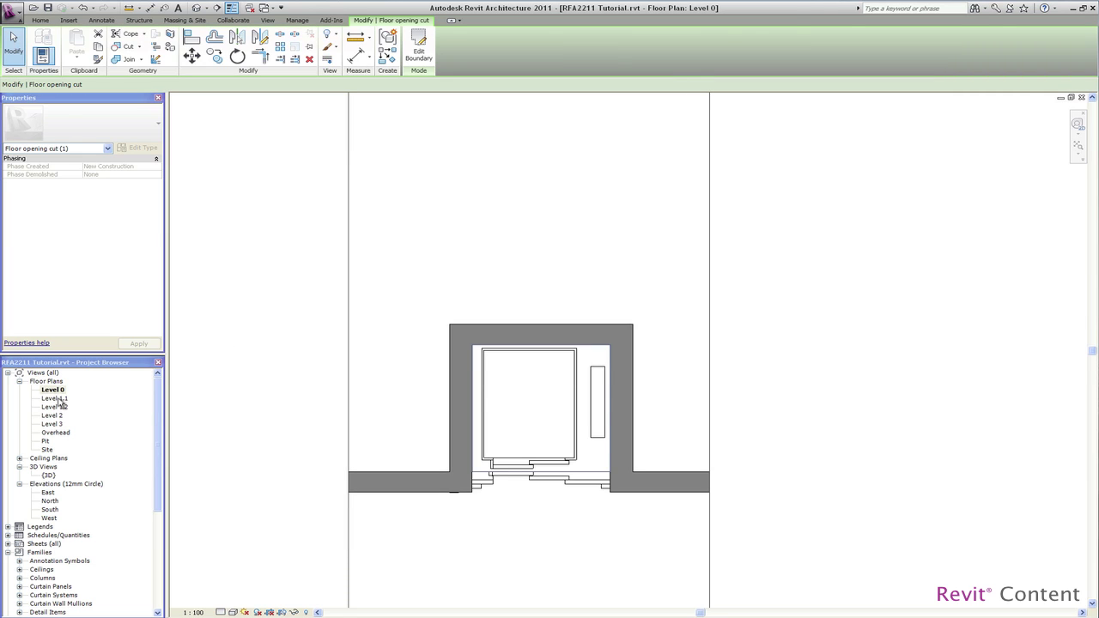
Cut the same rectangular vertical opening through the Level 1.1 floor
{"action": "double_click", "coordinate": [57, 399]}
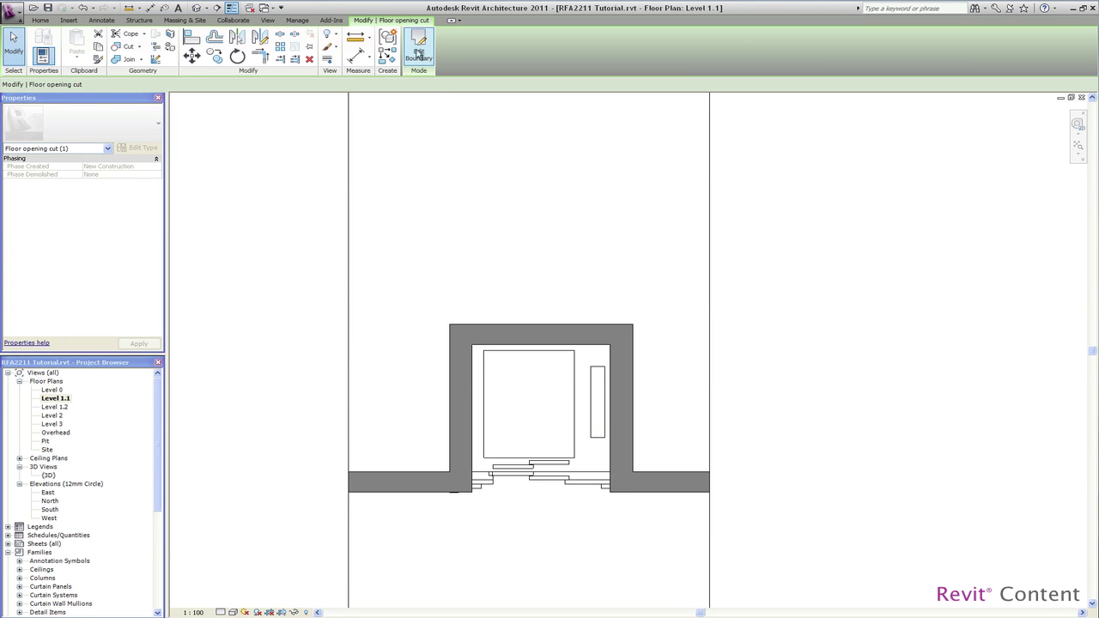
{"action": "left_click", "coordinate": [40, 20]}
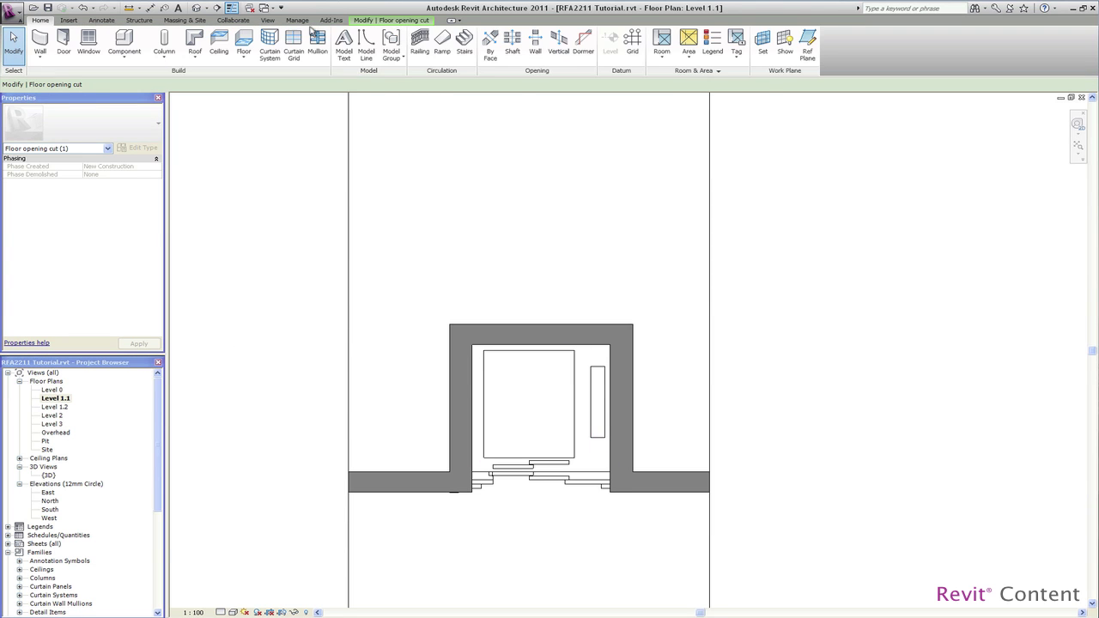
{"action": "left_click", "coordinate": [560, 47]}
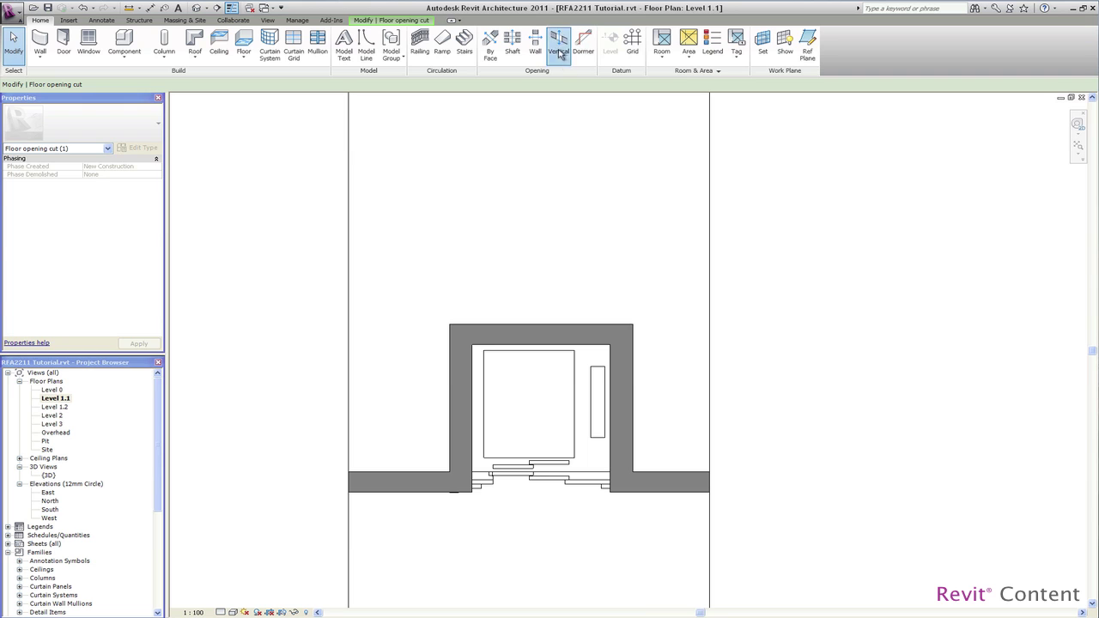
{"action": "left_click", "coordinate": [709, 268]}
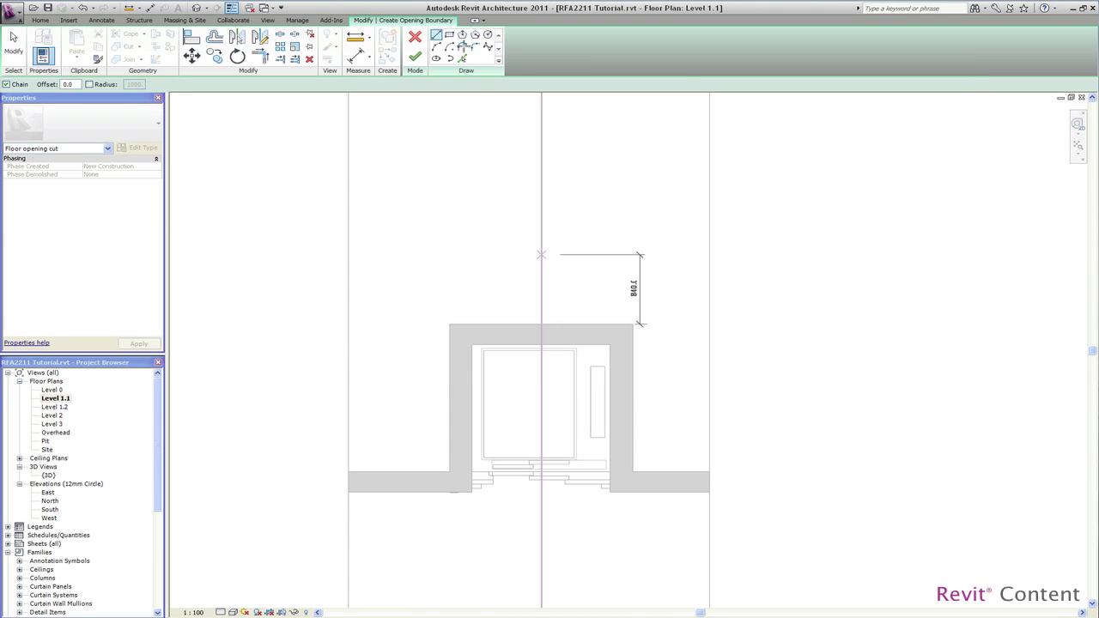
{"action": "left_click", "coordinate": [449, 34]}
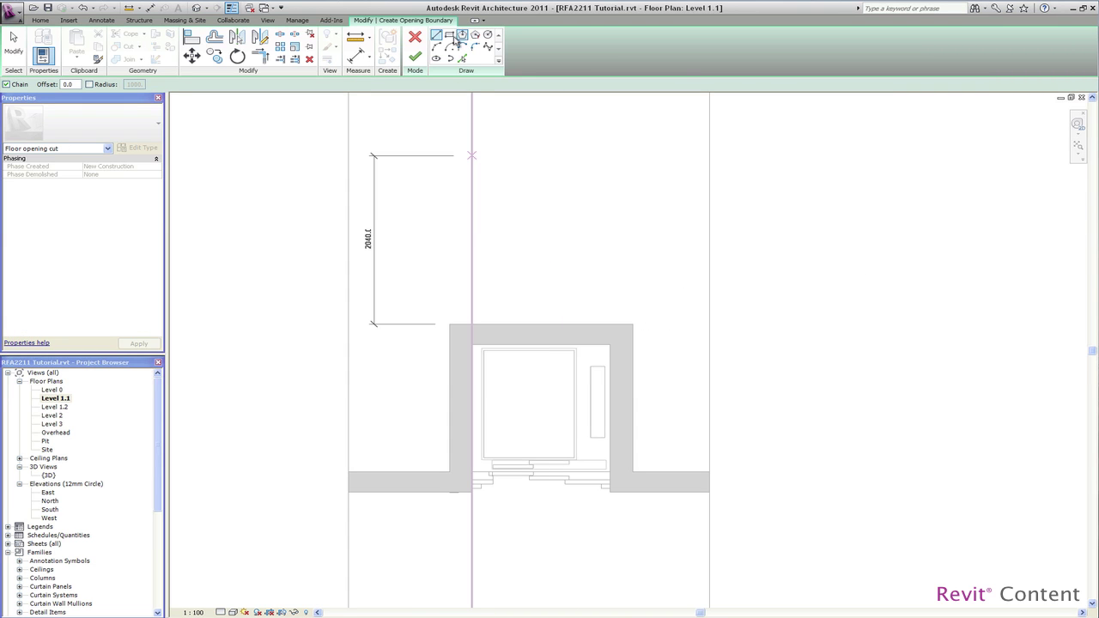
{"action": "left_click", "coordinate": [472, 346]}
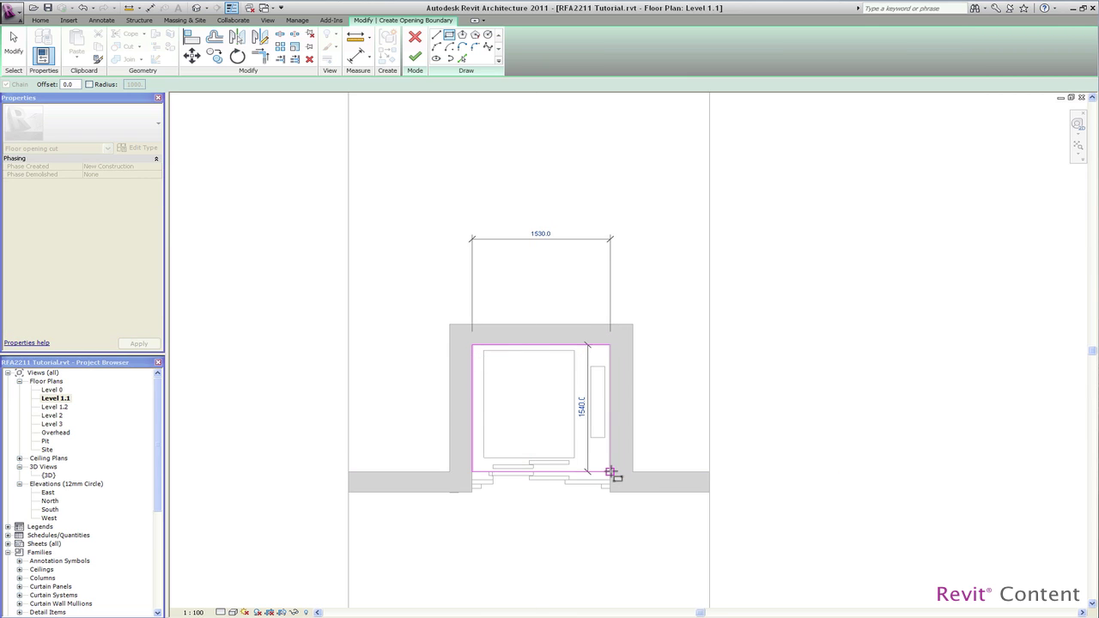
{"action": "left_click", "coordinate": [611, 471]}
{"action": "left_click", "coordinate": [415, 57]}
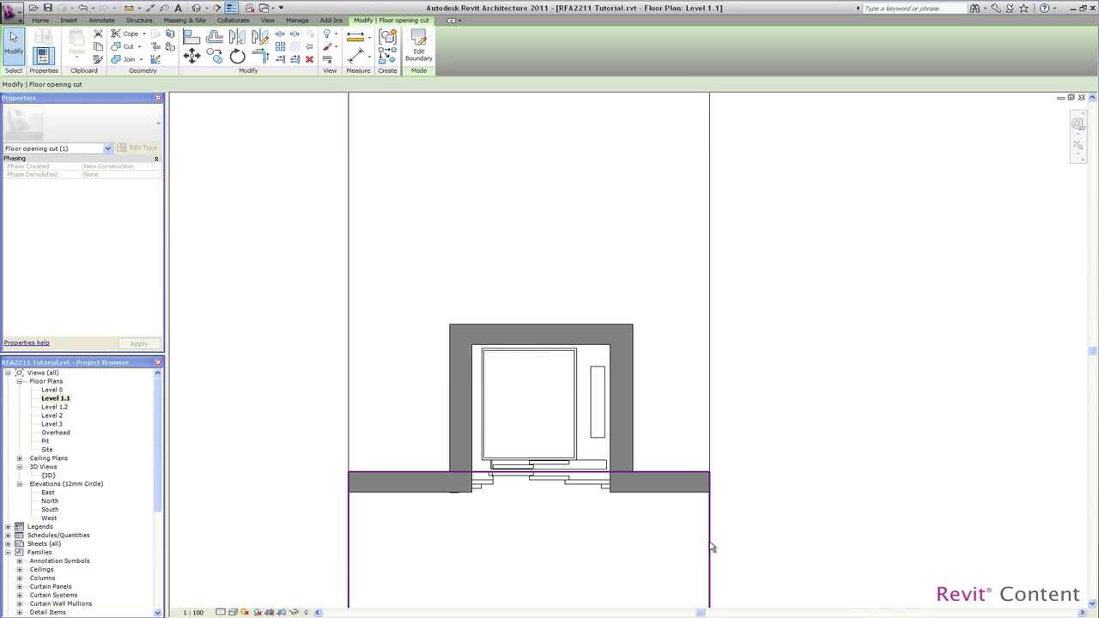
{"action": "left_click", "coordinate": [57, 408]}
Cut a rectangular vertical opening through the Level 2 floor inside the shaft
{"action": "double_click", "coordinate": [53, 416]}
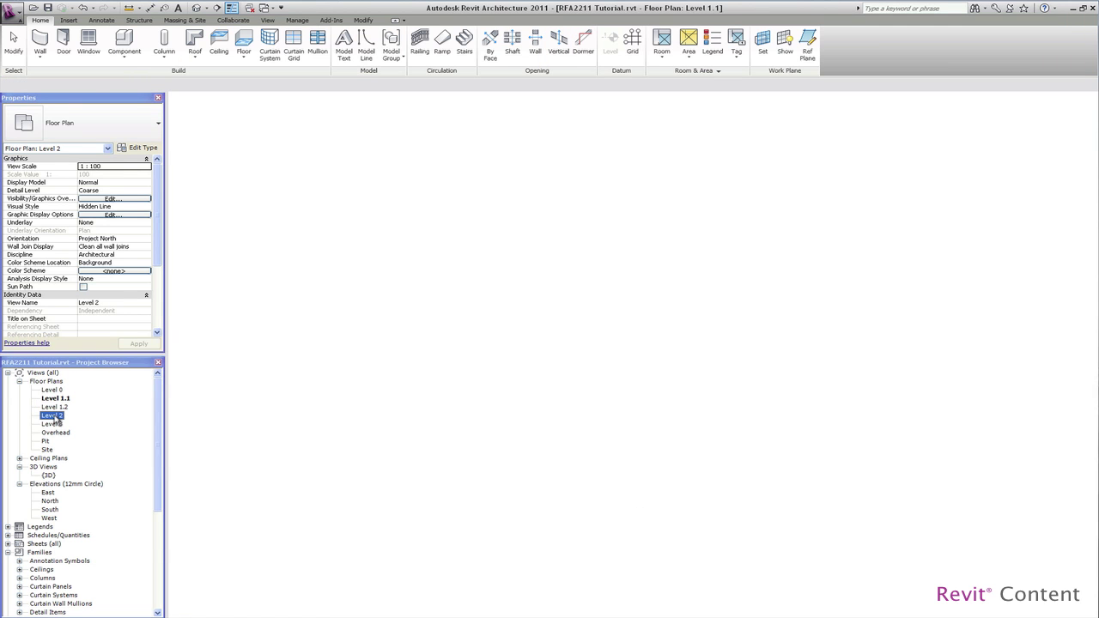
{"action": "left_click", "coordinate": [41, 19]}
{"action": "left_click", "coordinate": [559, 43]}
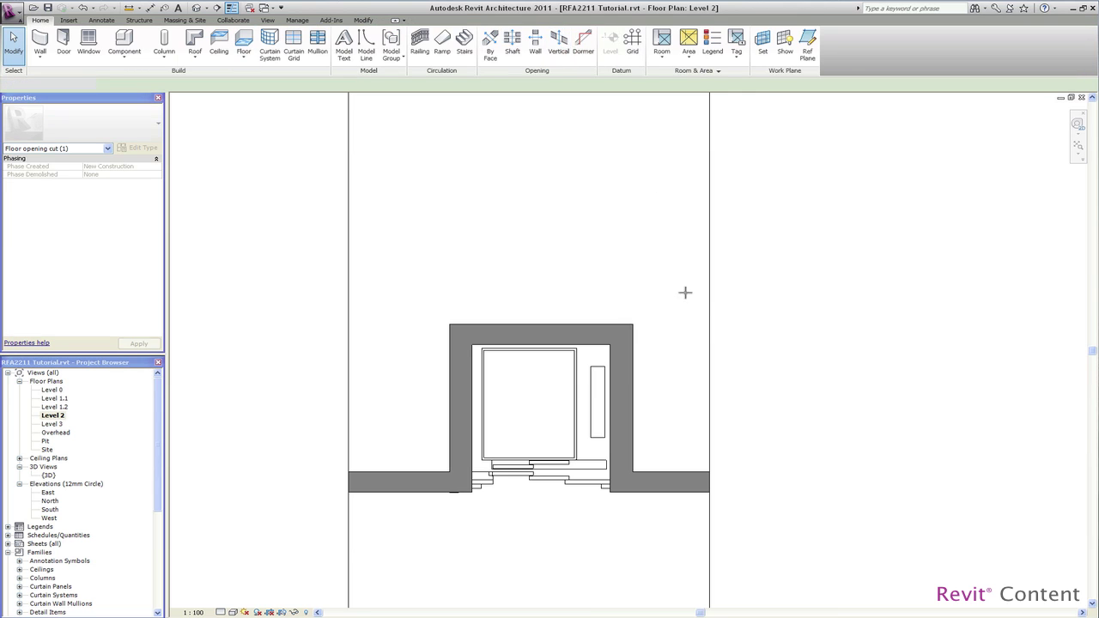
{"action": "left_click", "coordinate": [704, 315]}
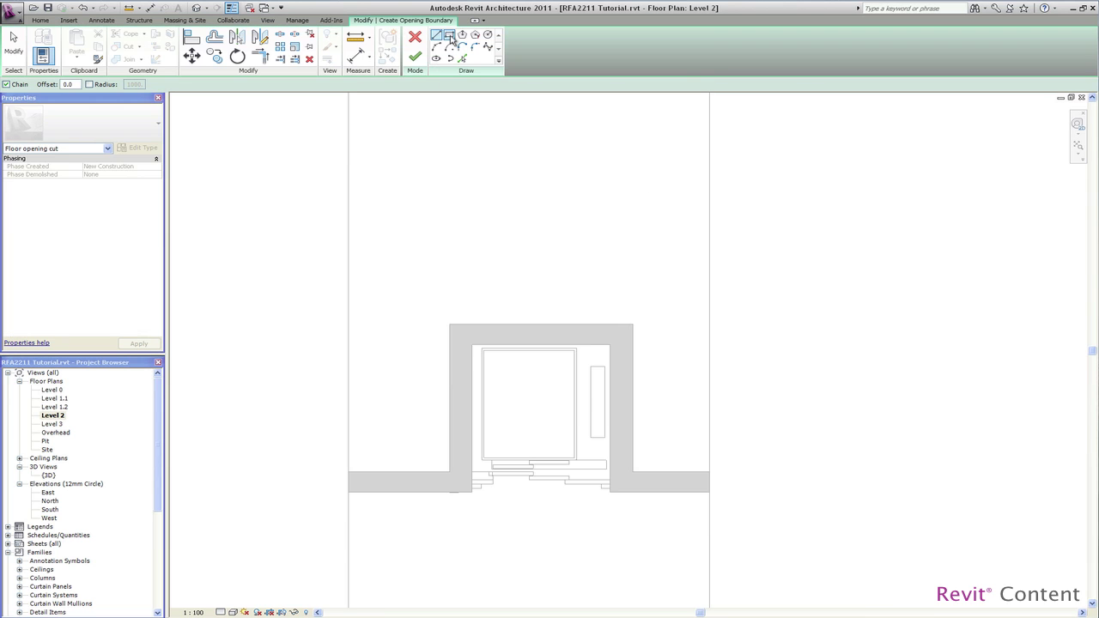
{"action": "left_click", "coordinate": [473, 345]}
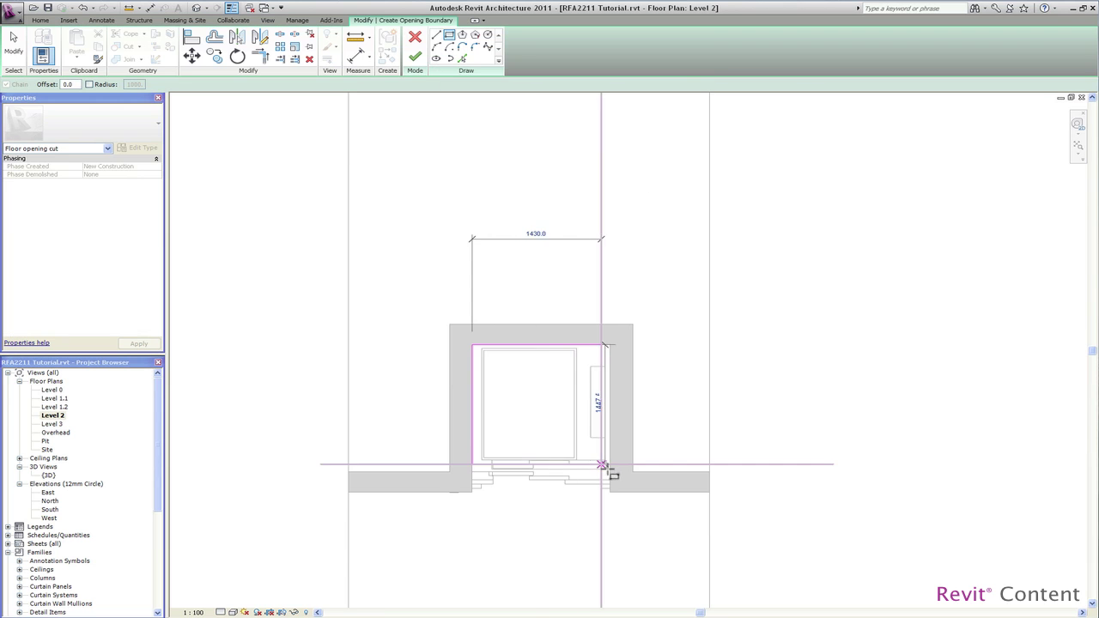
{"action": "left_click", "coordinate": [609, 470]}
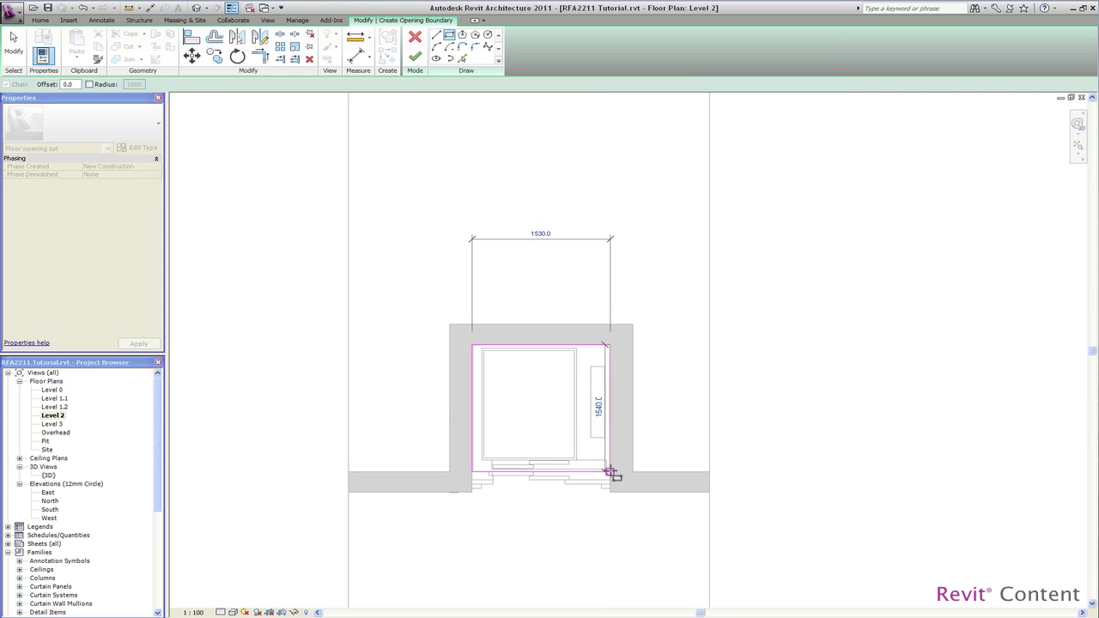
{"action": "left_click", "coordinate": [415, 56]}
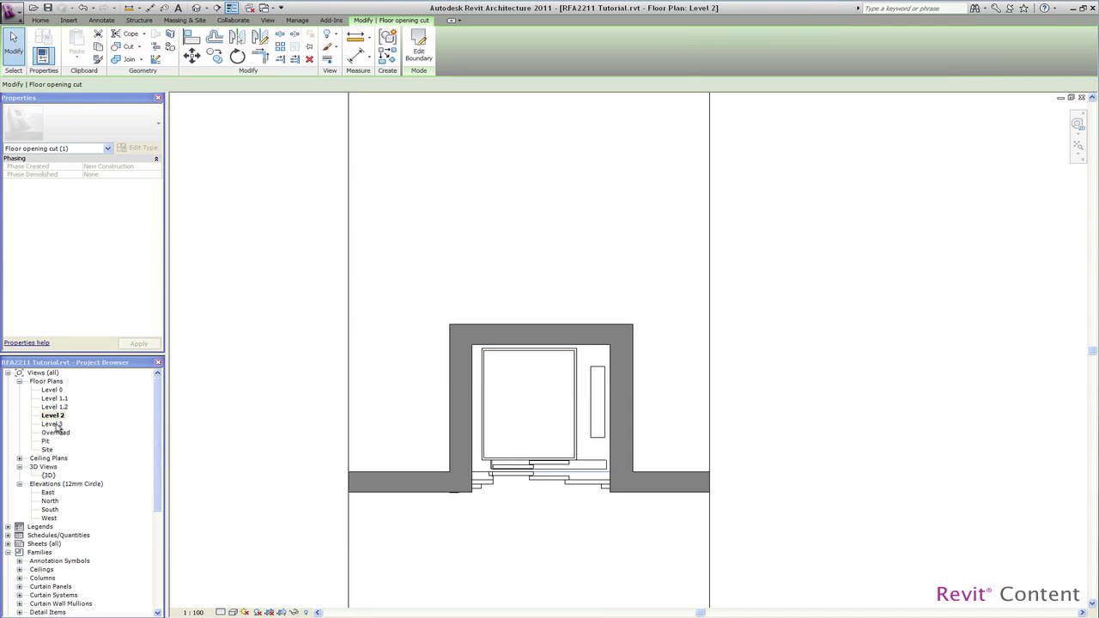
Cut a matching rectangular vertical opening through the Level 3 floor inside the shaft
{"action": "double_click", "coordinate": [52, 424]}
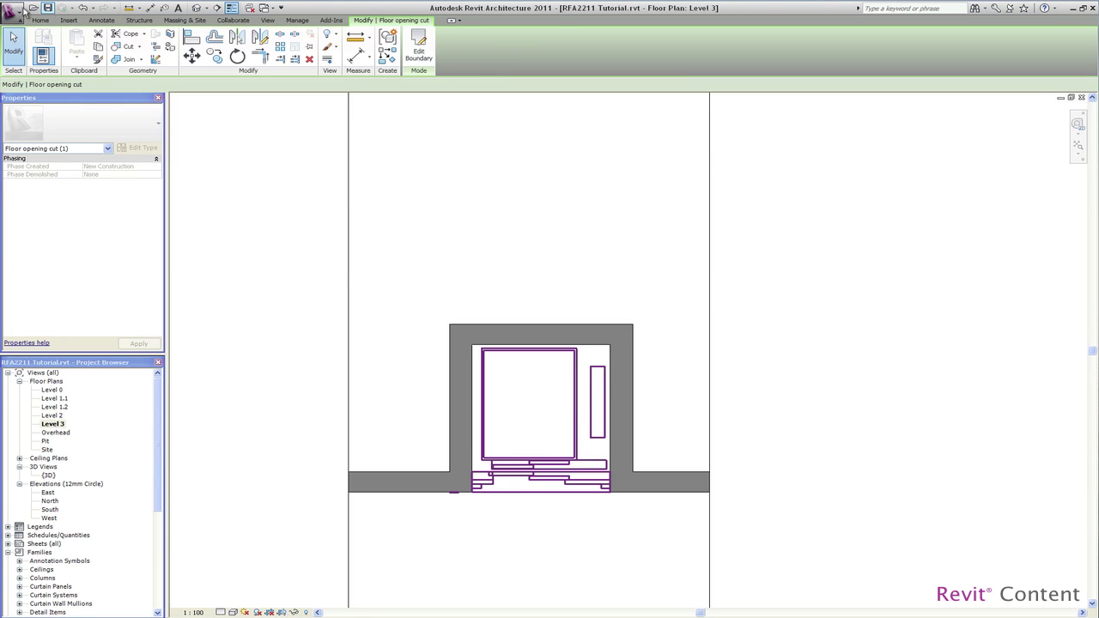
{"action": "left_click", "coordinate": [41, 20]}
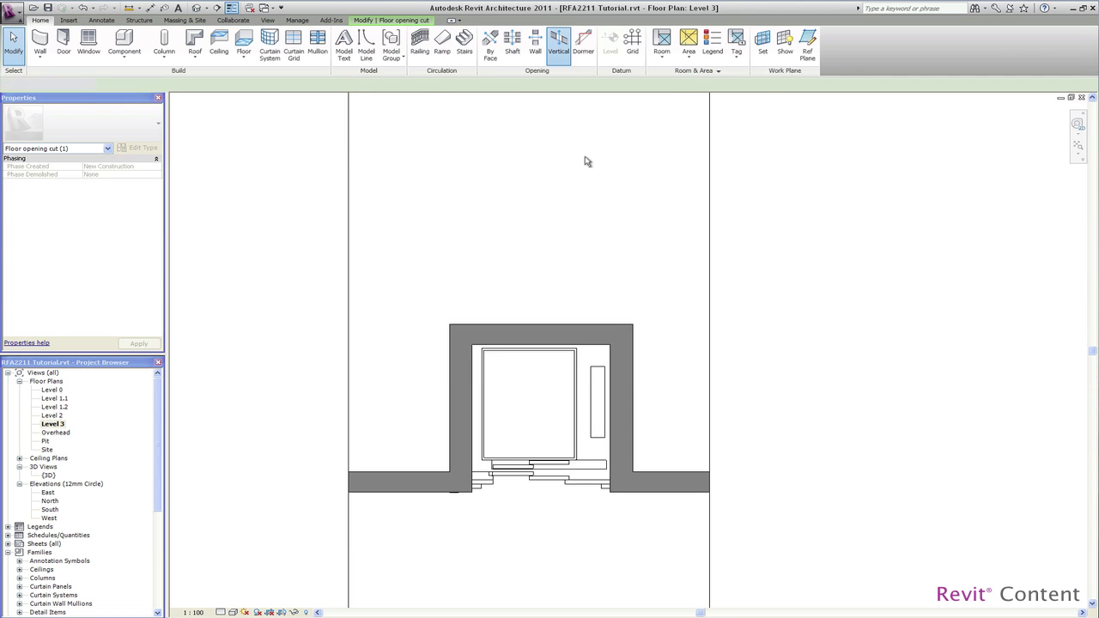
{"action": "left_click", "coordinate": [708, 392]}
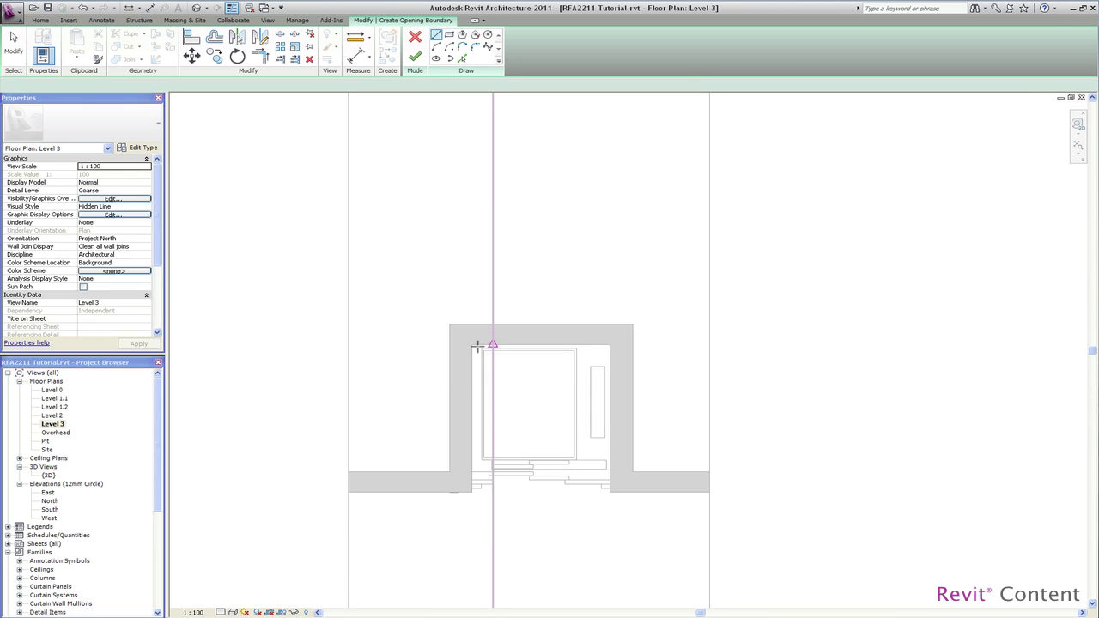
{"action": "left_click", "coordinate": [449, 35]}
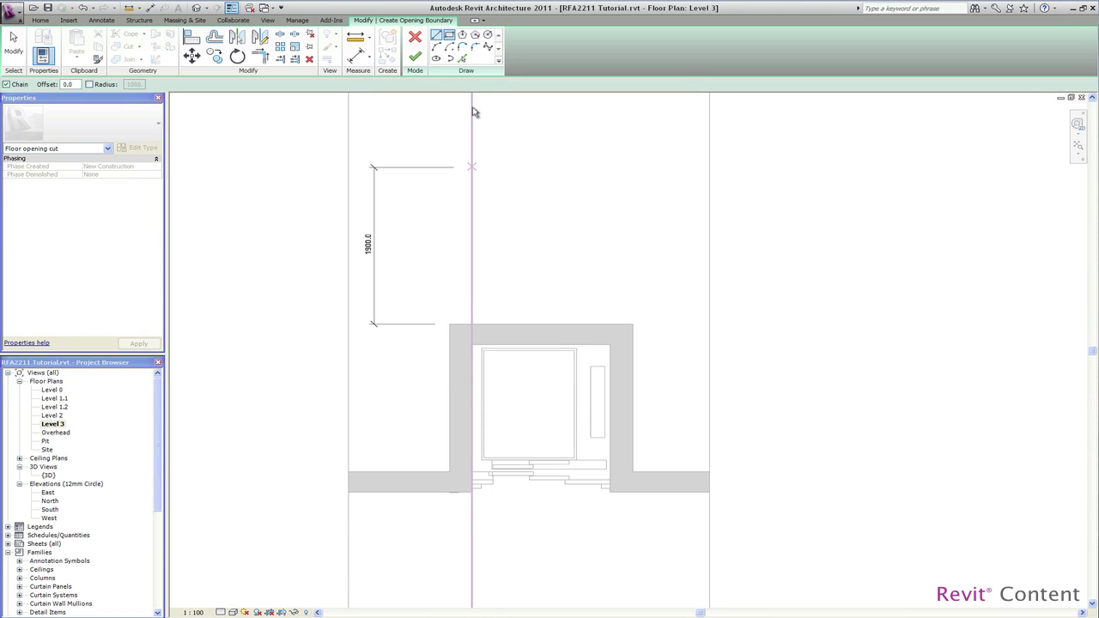
{"action": "left_click", "coordinate": [471, 345]}
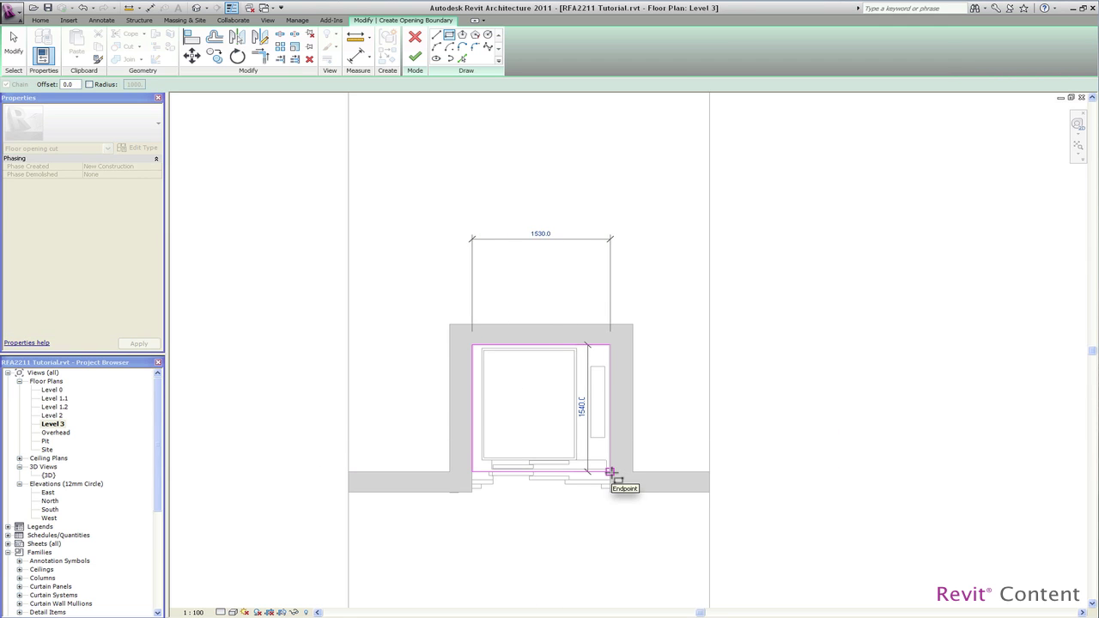
{"action": "left_click", "coordinate": [610, 472]}
{"action": "left_click", "coordinate": [414, 58]}
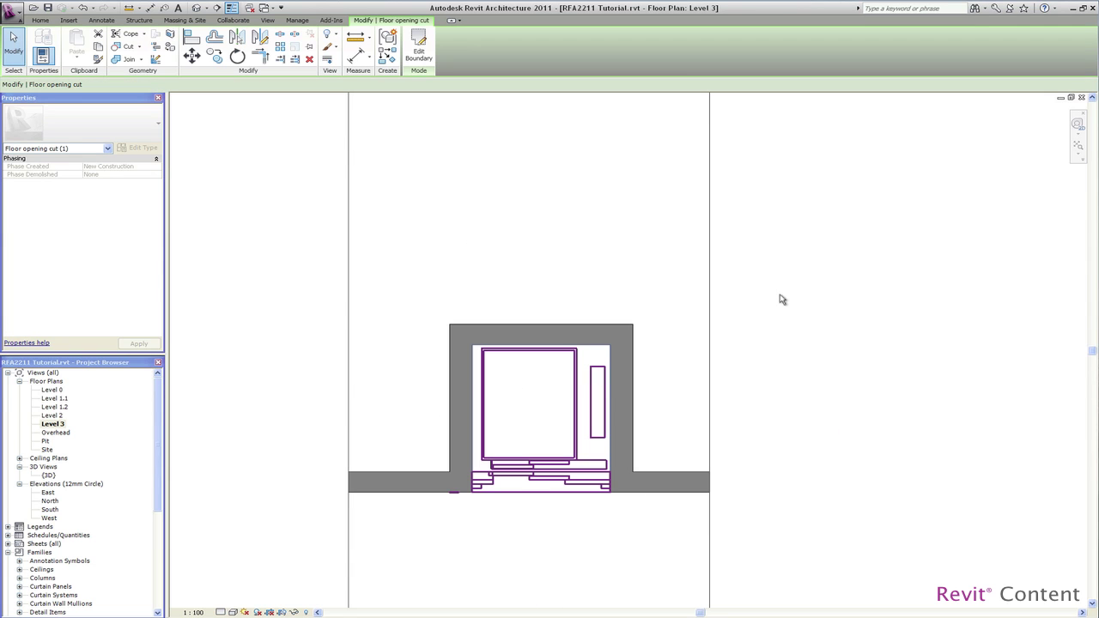
{"action": "key", "text": "Escape"}
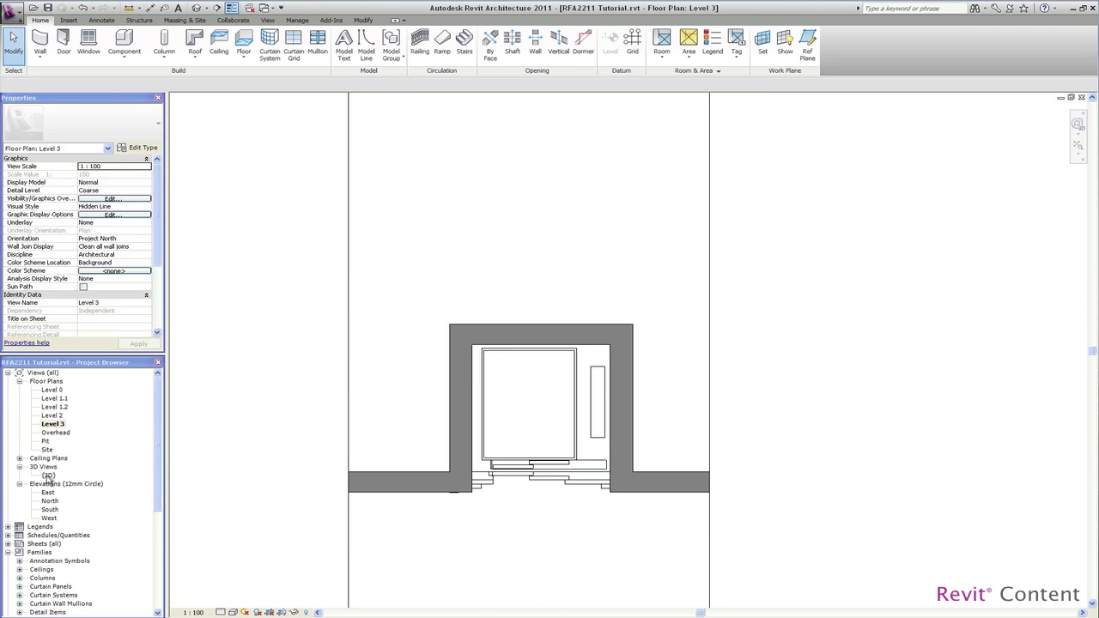
Open {3D}, orbit to view the shaft from the right, and select the elevator family
{"action": "double_click", "coordinate": [48, 474]}
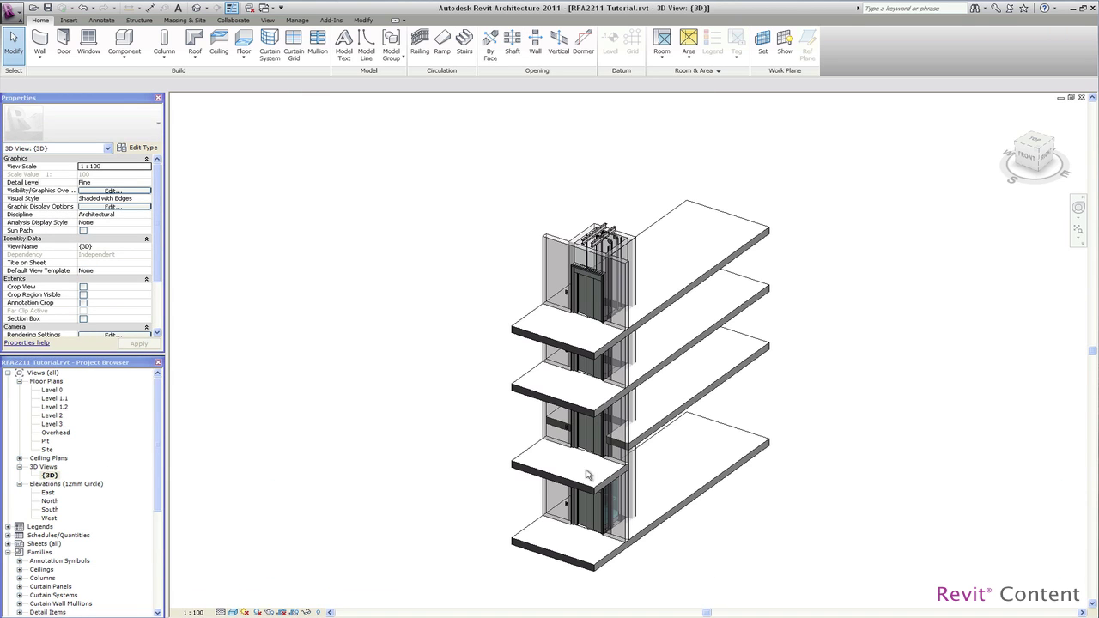
{"action": "mouse_move", "coordinate": [846, 469]}
{"action": "middle_mouse_down", "text": "shift"}
{"action": "mouse_move", "coordinate": [633, 518]}
{"action": "mouse_move", "coordinate": [565, 418]}
{"action": "mouse_move", "coordinate": [567, 388]}
{"action": "middle_mouse_up", "text": "shift"}
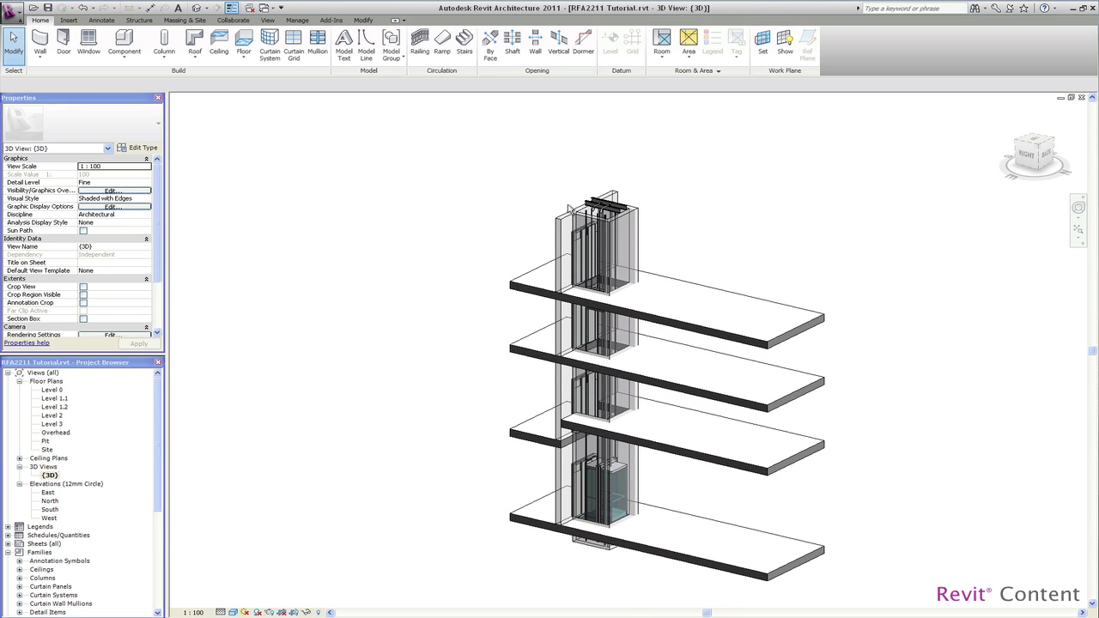
{"action": "left_click", "coordinate": [601, 213]}
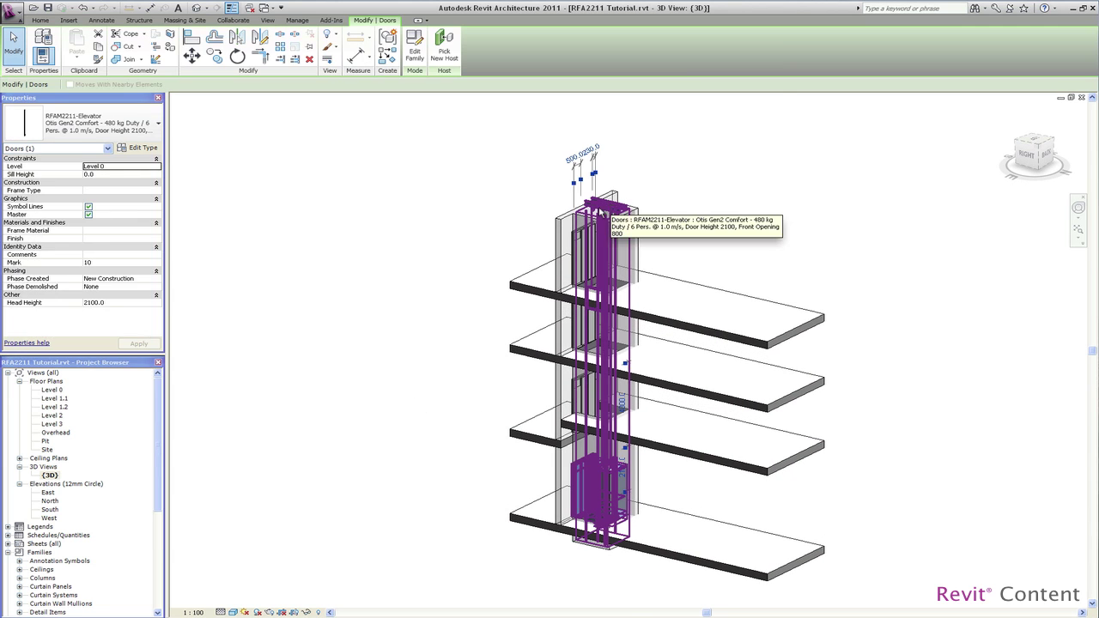
Set the elevator type's Cabin Height Position % to 75, raising the car up the shaft
{"action": "left_click", "coordinate": [144, 149]}
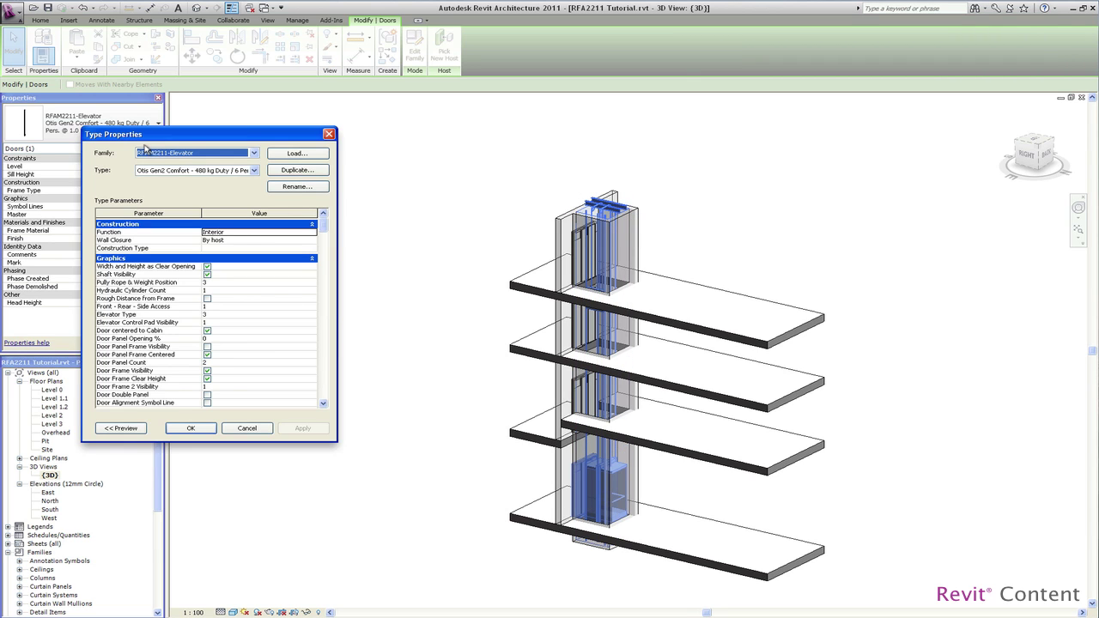
{"action": "left_click_drag", "start_coordinate": [326, 230], "coordinate": [326, 238]}
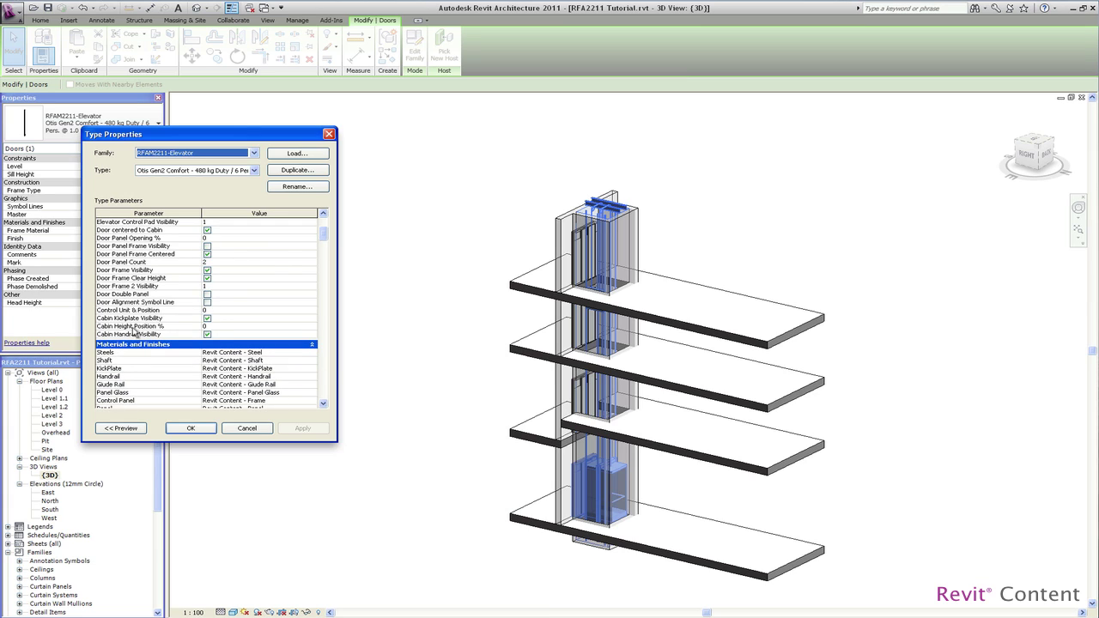
{"action": "left_click", "coordinate": [219, 326]}
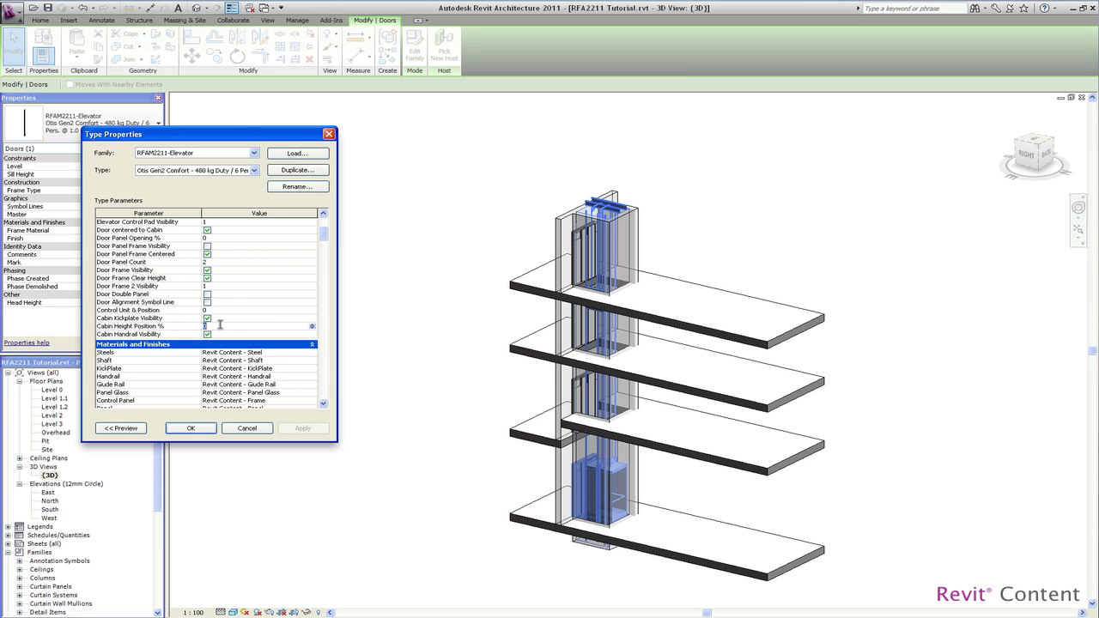
{"action": "type", "text": "75"}
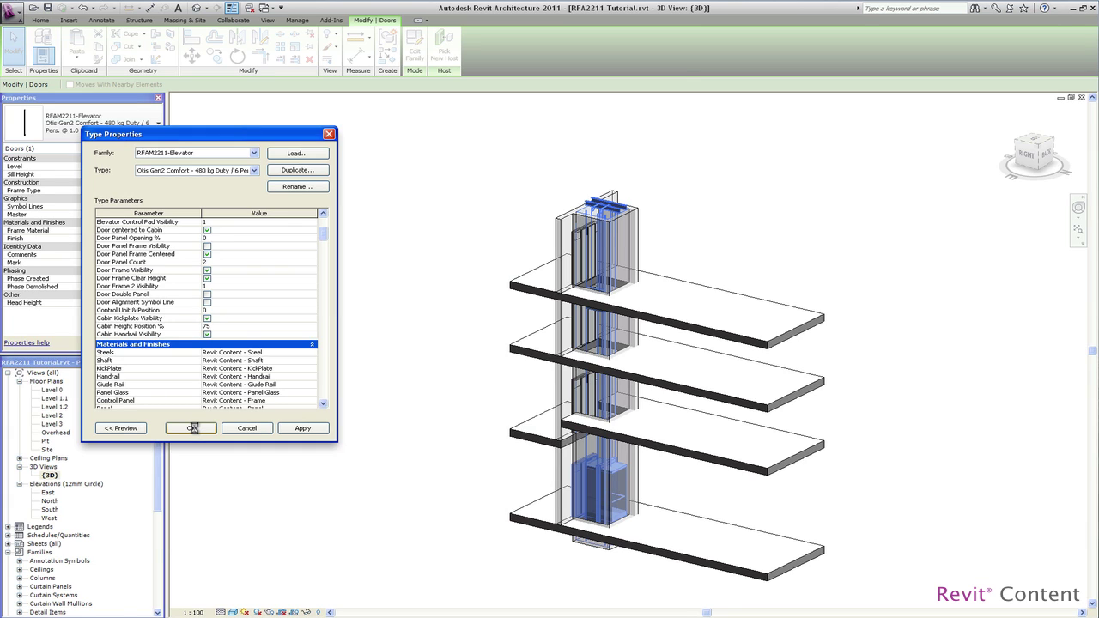
{"action": "left_click", "coordinate": [194, 428]}
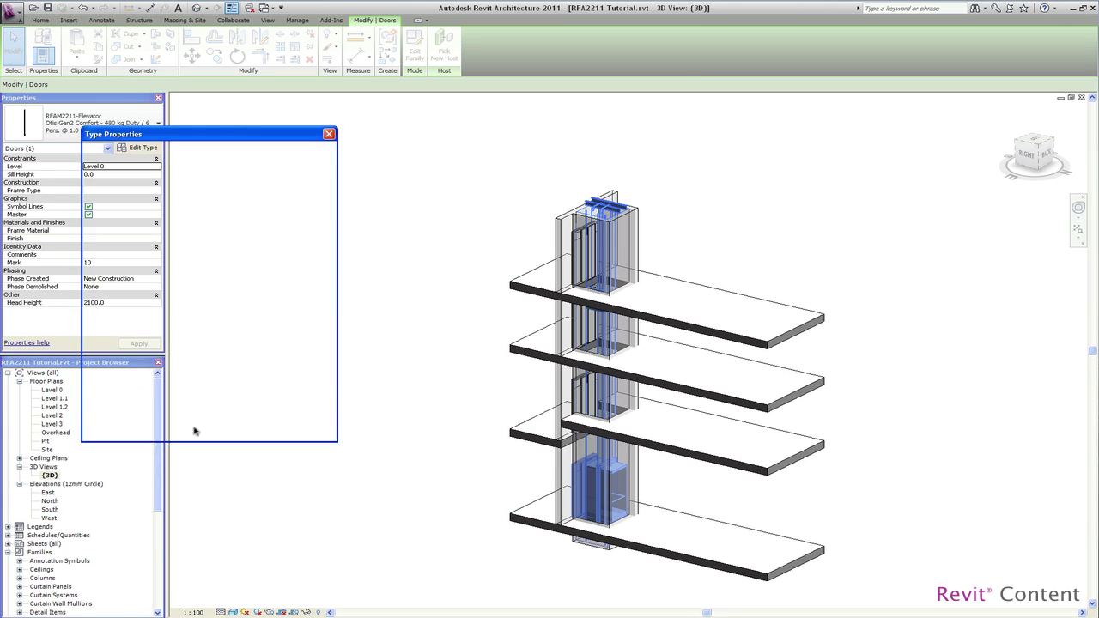
{"action": "left_click", "coordinate": [316, 485]}
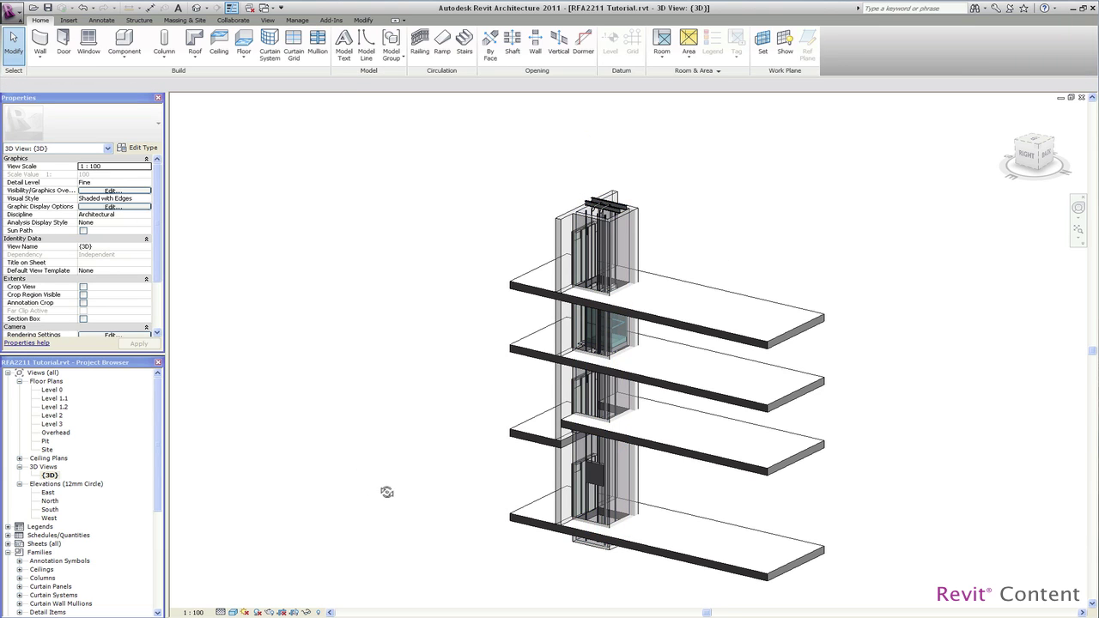
Orbit the 3D view to face the shaft front, showing a door on each floor
{"action": "mouse_move", "coordinate": [387, 492]}
{"action": "middle_mouse_down", "text": "shift"}
{"action": "mouse_move", "coordinate": [515, 521]}
{"action": "mouse_move", "coordinate": [527, 535]}
{"action": "mouse_move", "coordinate": [597, 537]}
{"action": "mouse_move", "coordinate": [719, 493]}
{"action": "mouse_move", "coordinate": [738, 435]}
{"action": "middle_mouse_up", "text": "shift"}
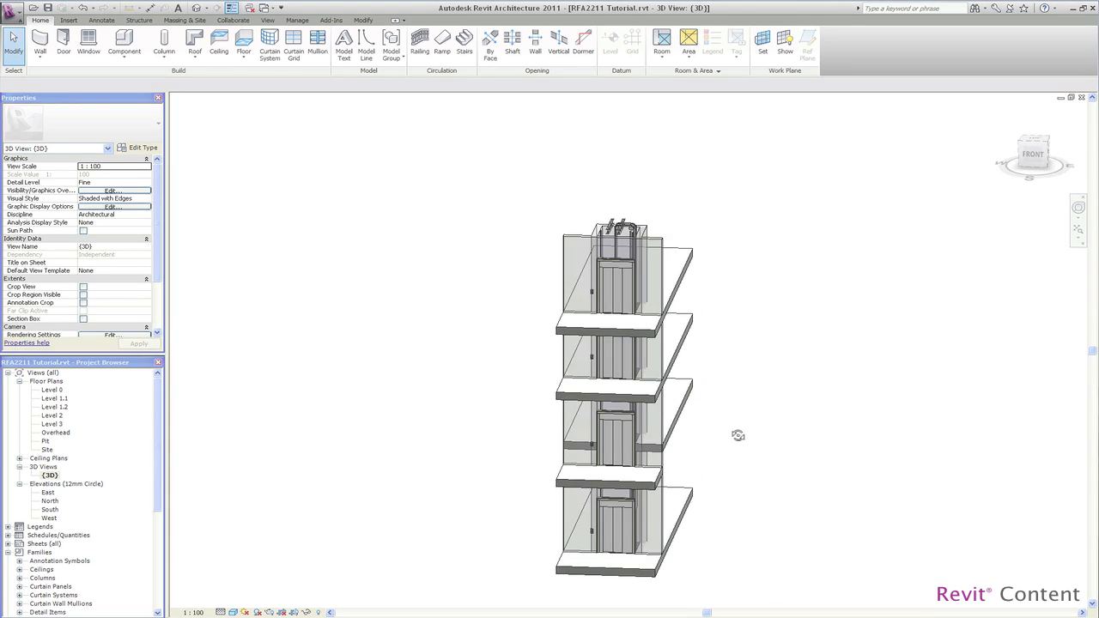